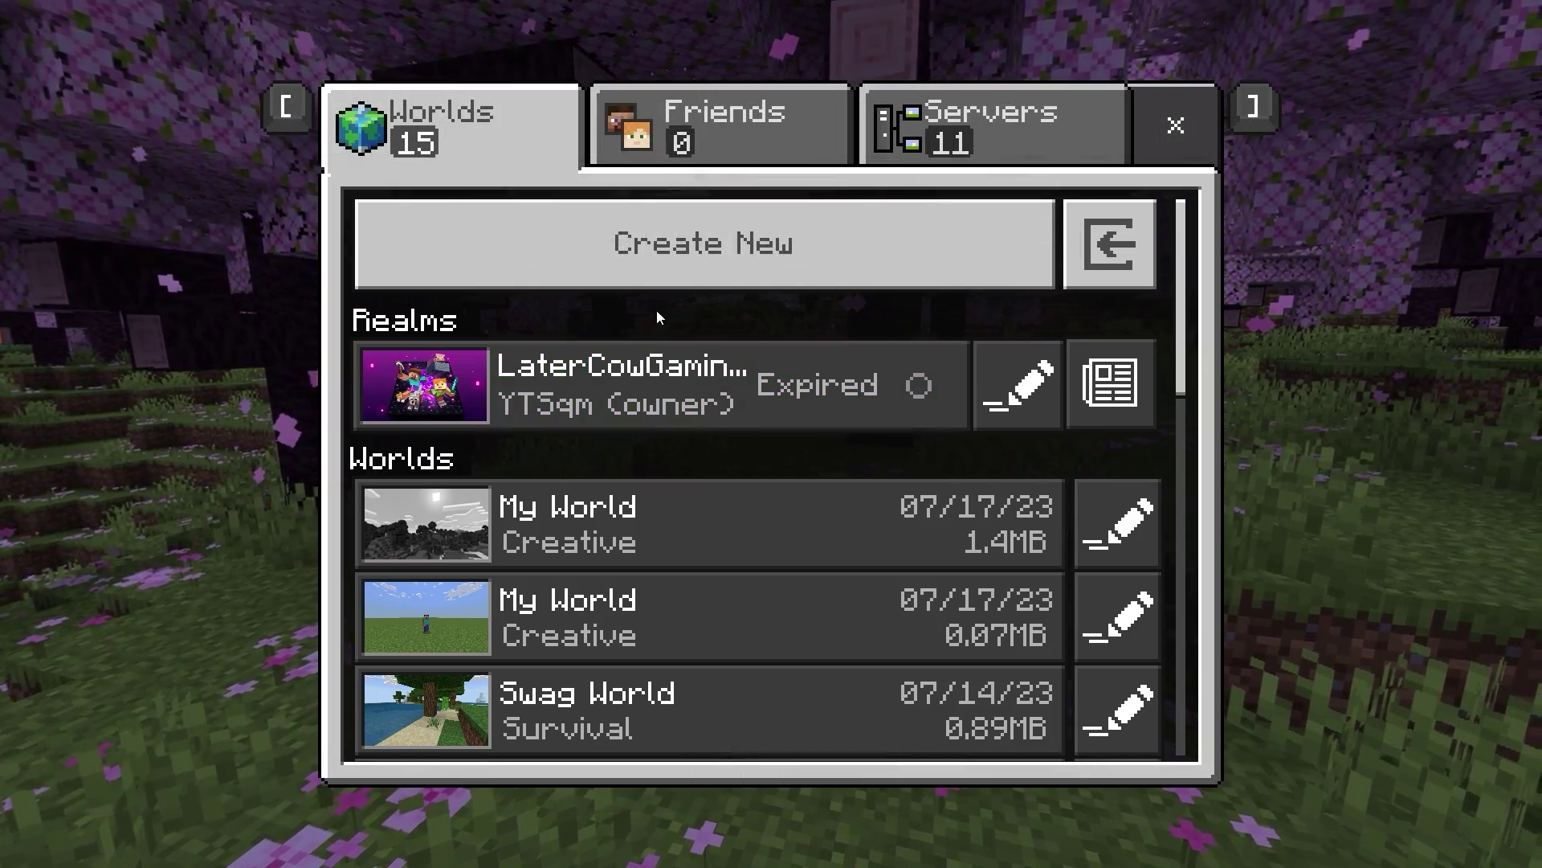
- From the Worlds list, choose Create New to begin a new world
{"action": "left_click", "coordinate": [658, 259]}
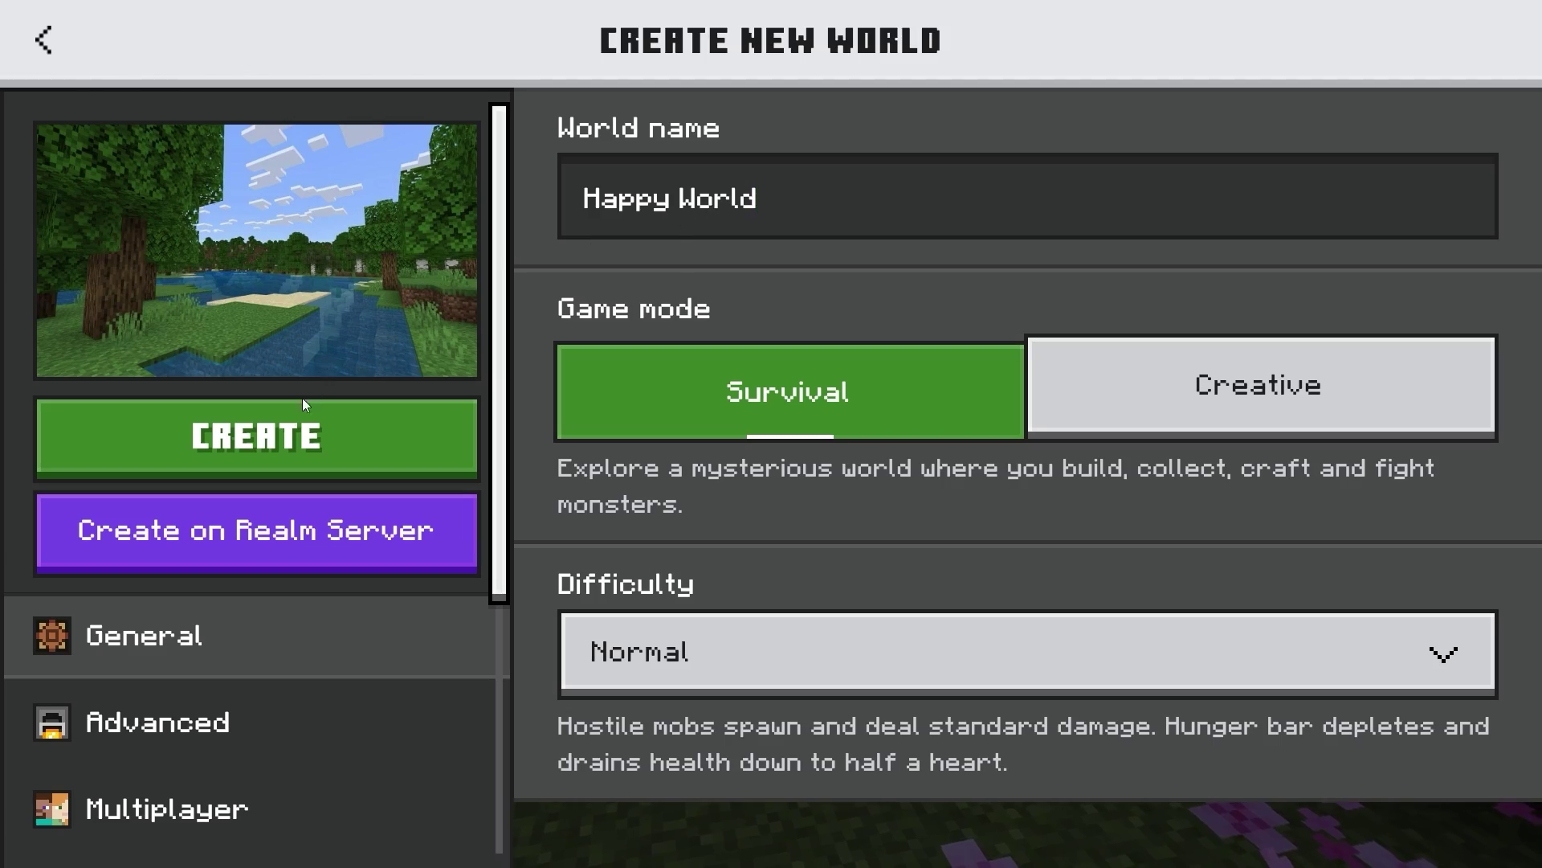
- Create the world with the name 'Happy World' and Survival mode kept as set
{"action": "left_click", "coordinate": [297, 426]}
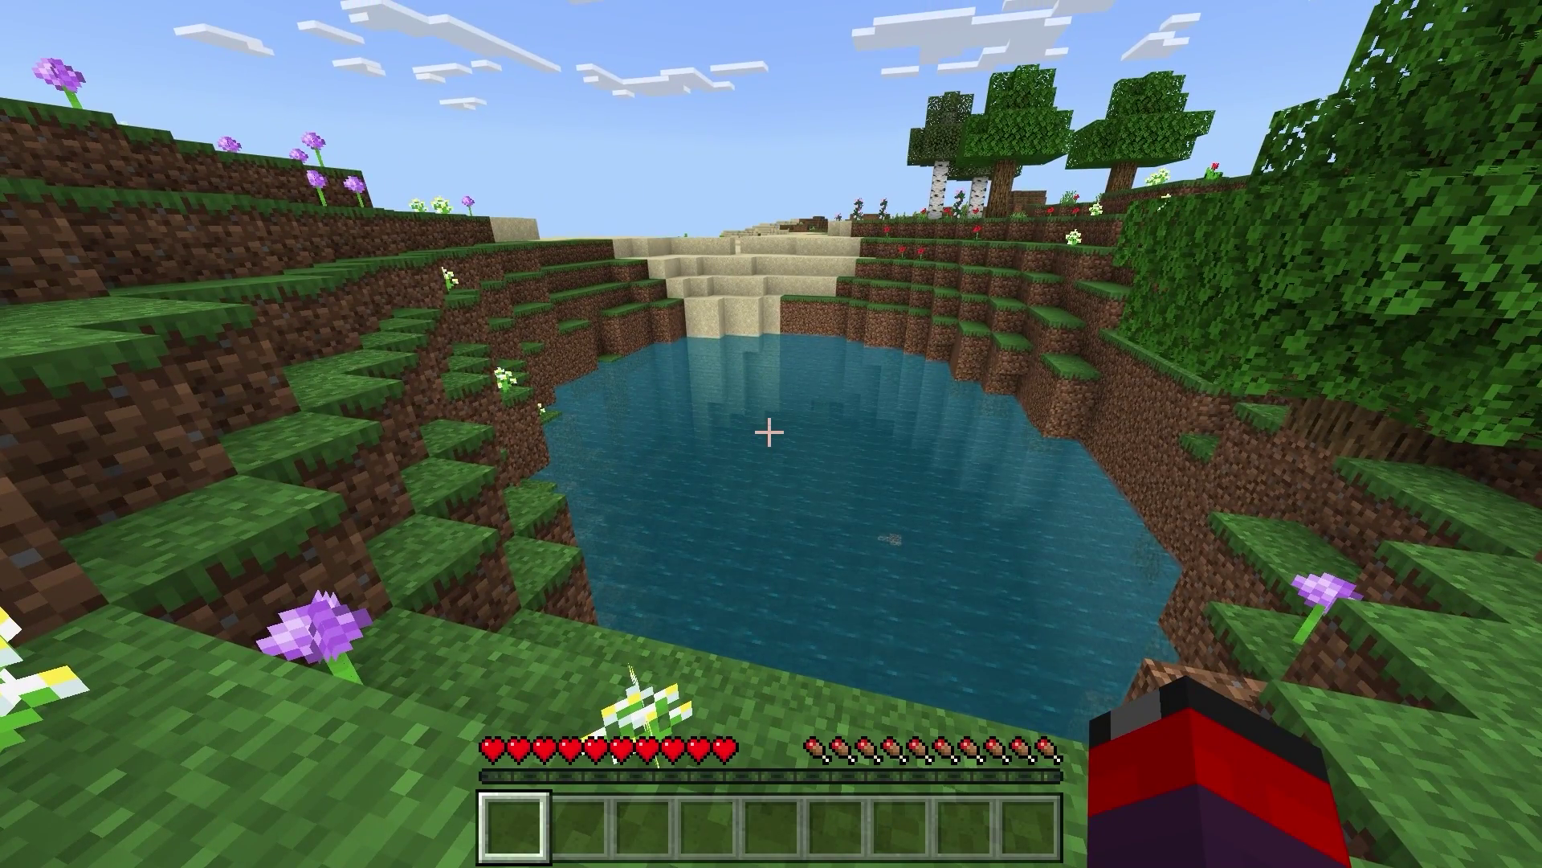
- Save and quit Happy World, back out to the title menu, and confirm exiting Minecraft
{"action": "key", "text": "Escape"}
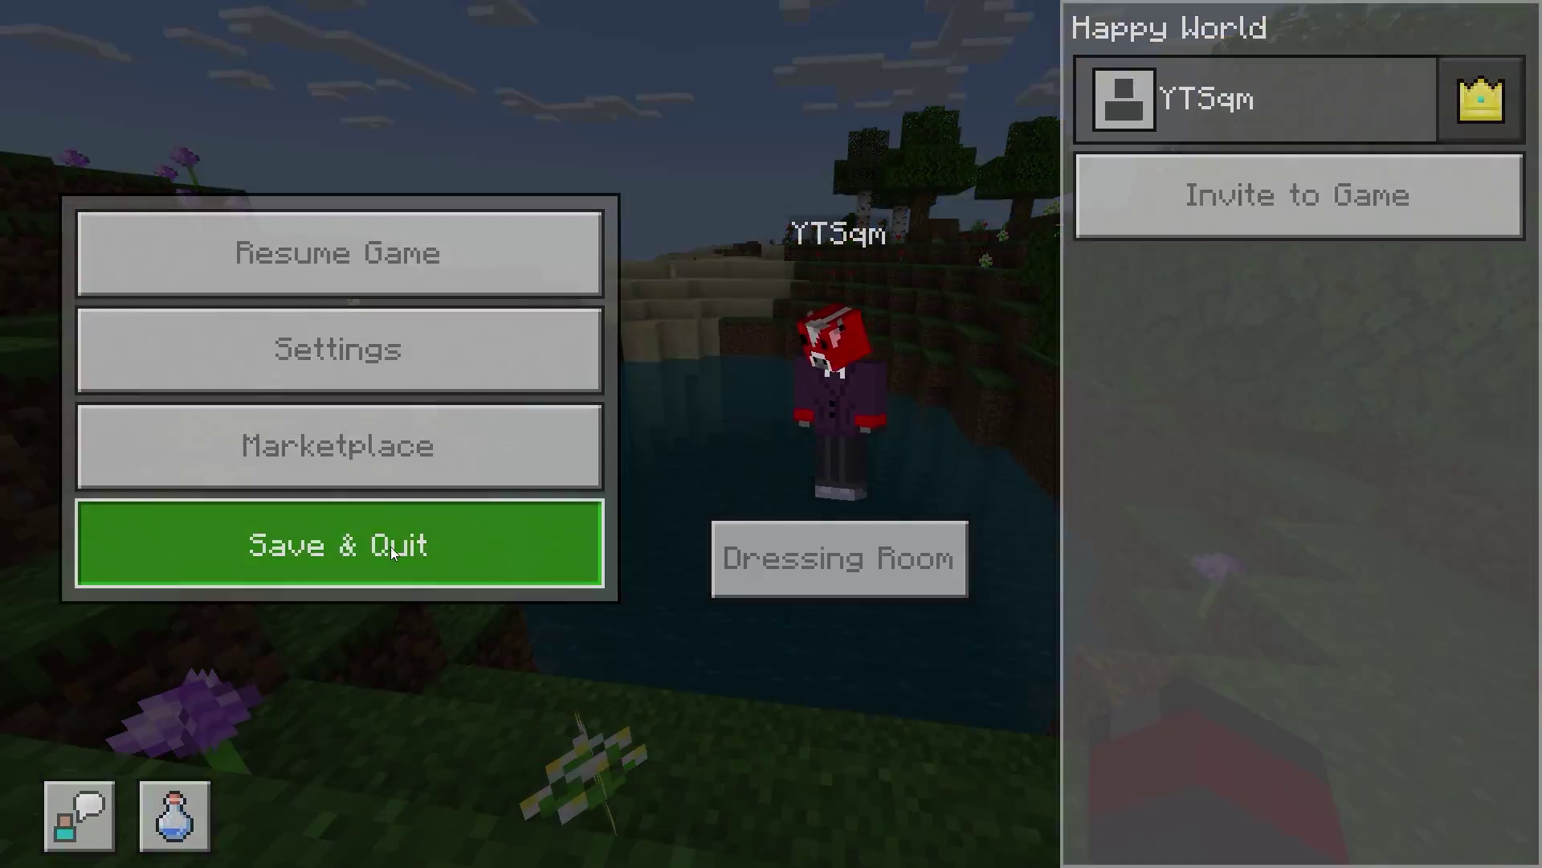
{"action": "left_click", "coordinate": [388, 540]}
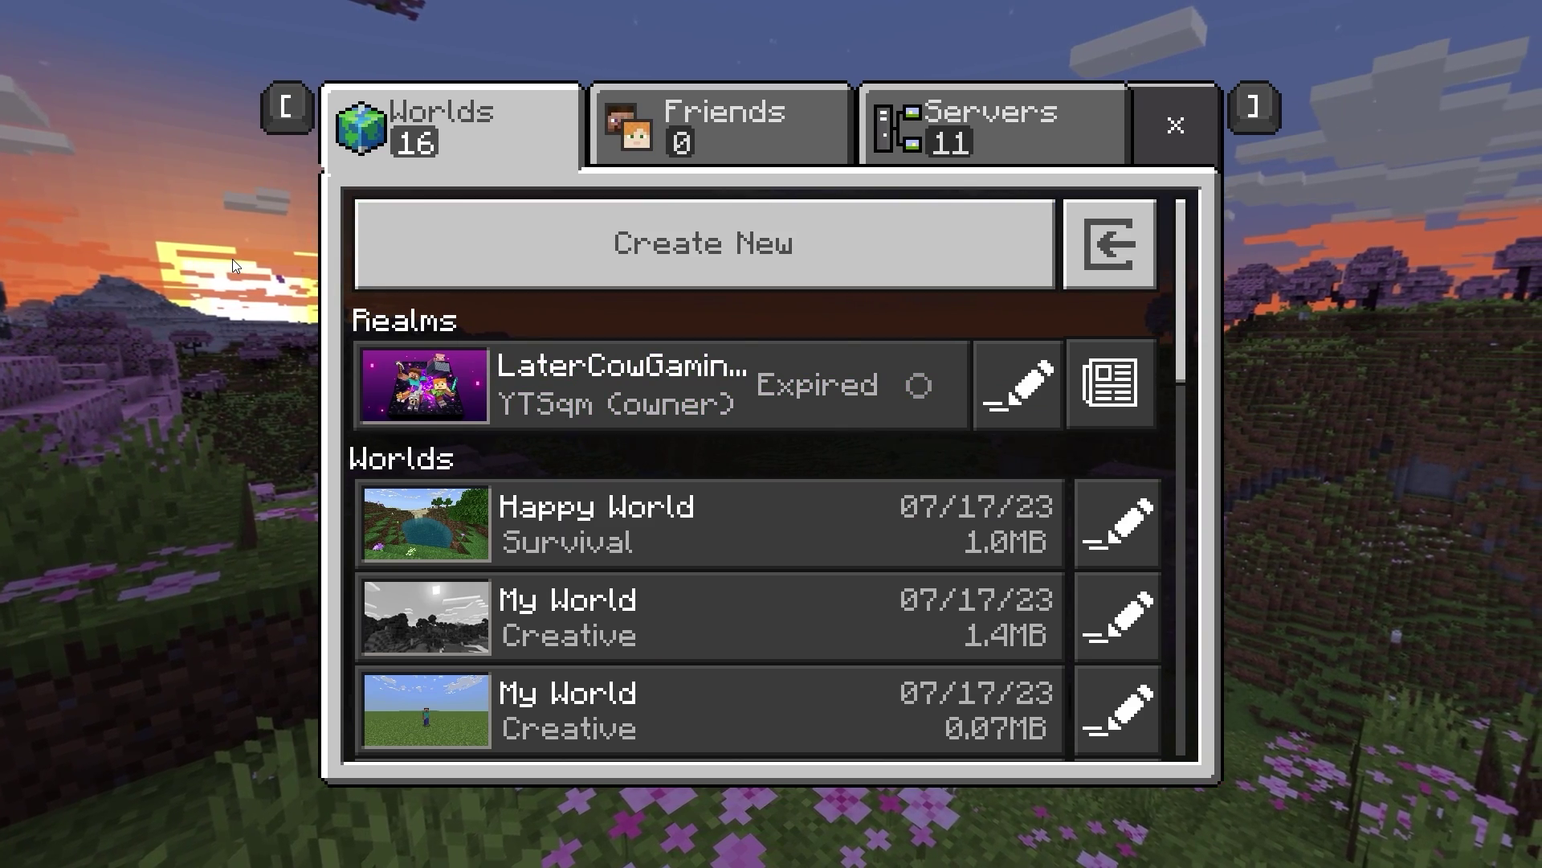
{"action": "key", "text": "Escape"}
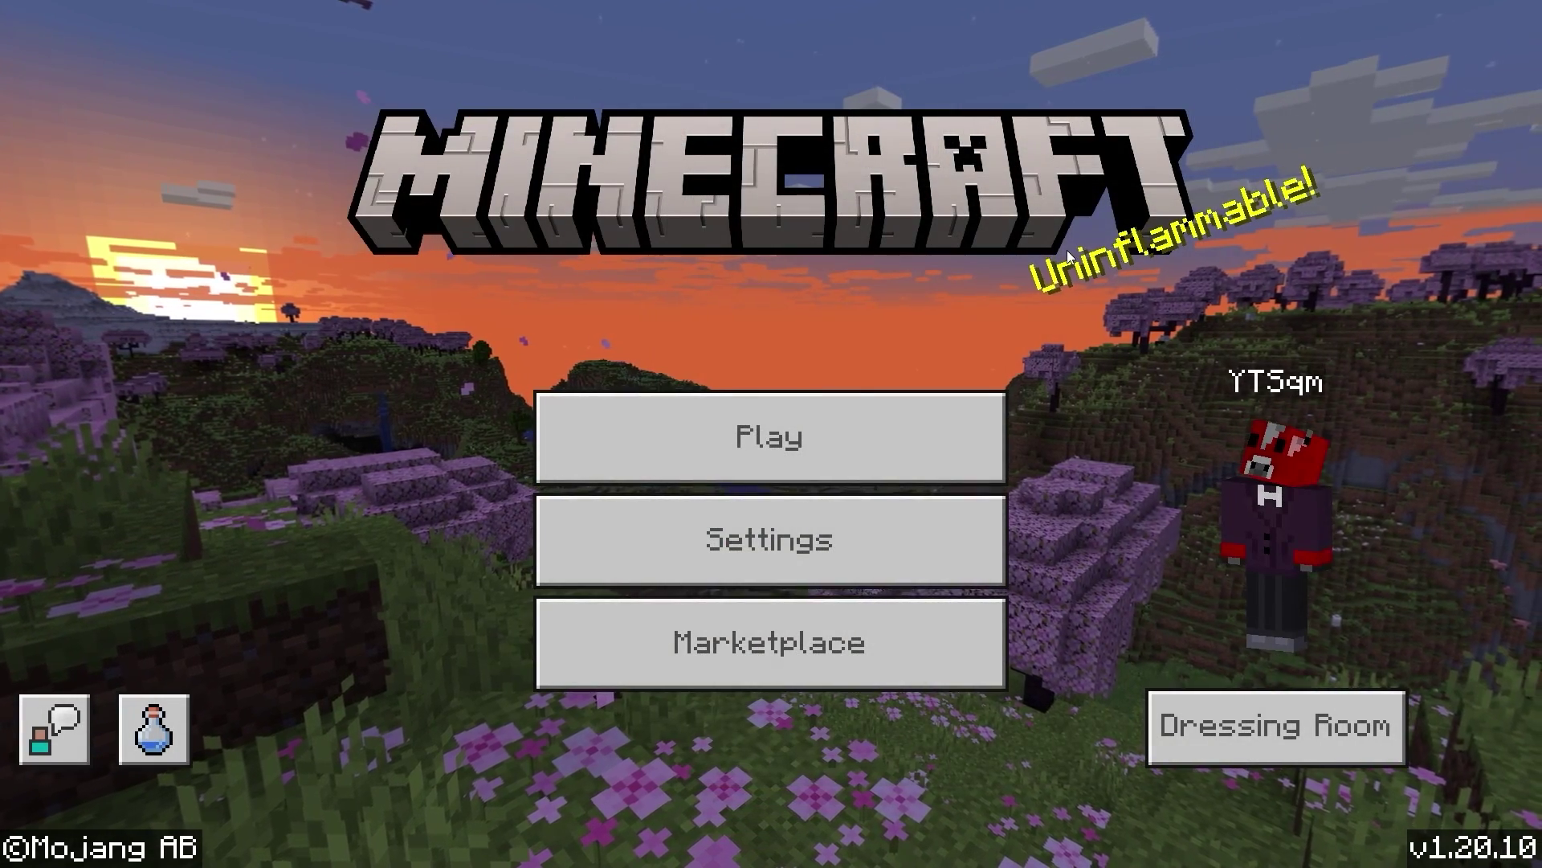
{"action": "key", "text": "Escape"}
{"action": "left_click", "coordinate": [918, 513]}
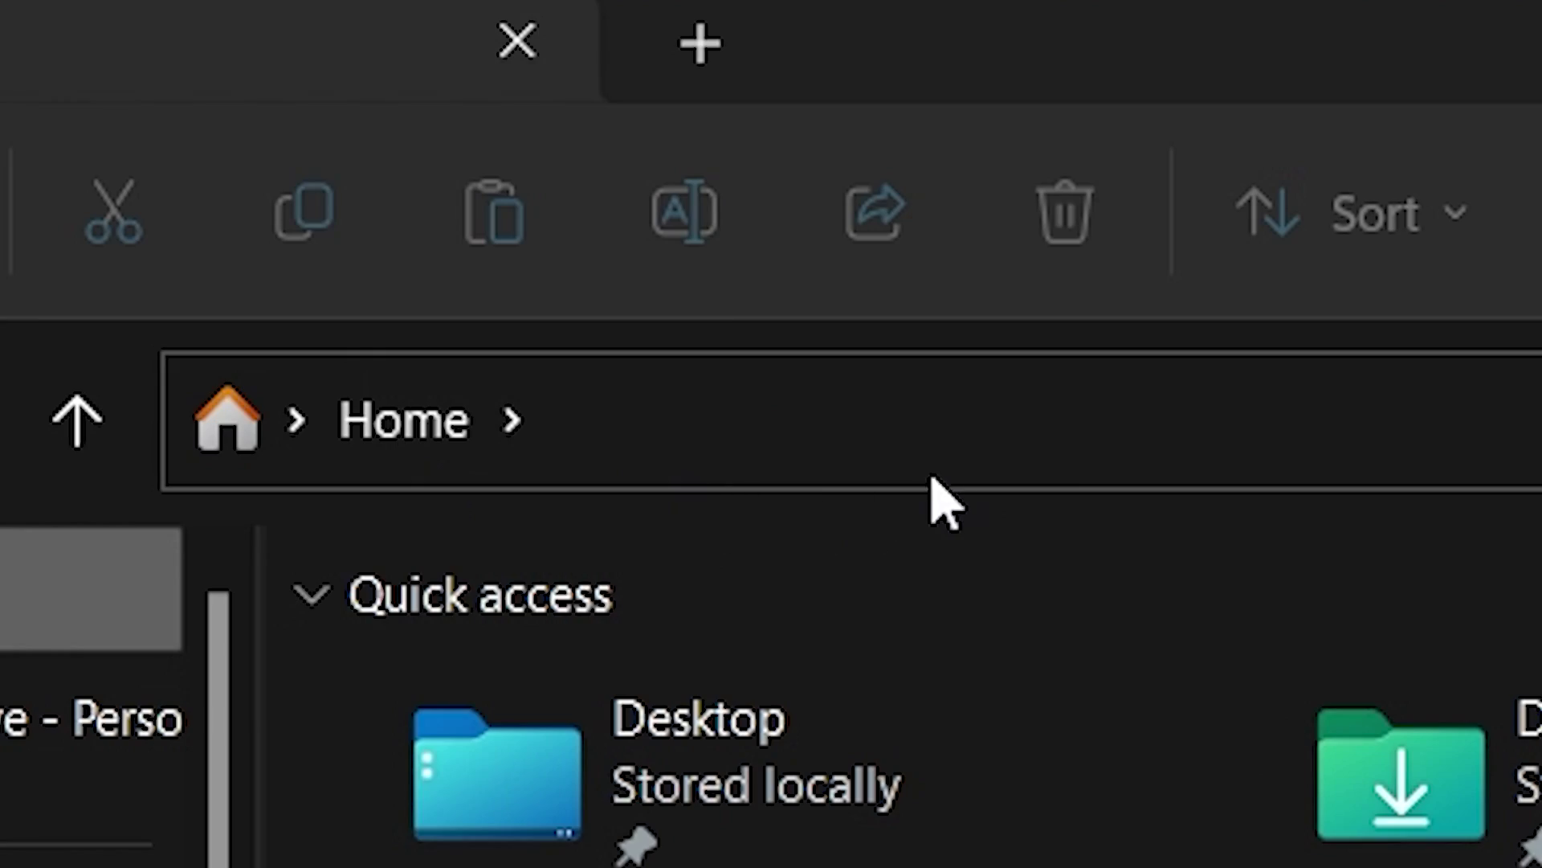
- Go to %appdata%, step up to AppData and open the Local folder
{"action": "left_click", "coordinate": [739, 471]}
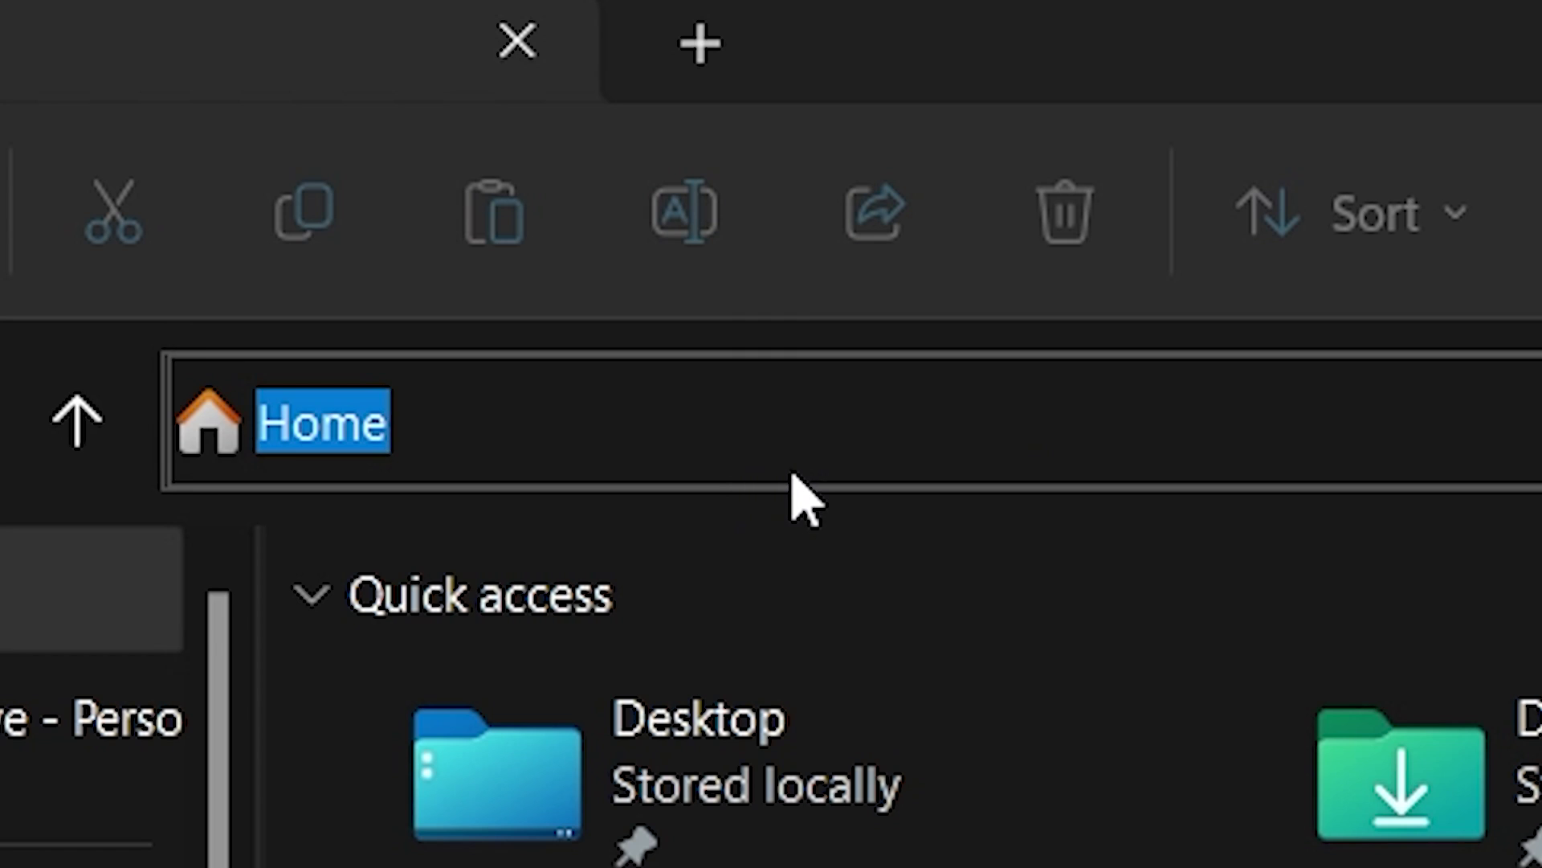
{"action": "key", "text": "BackSpace"}
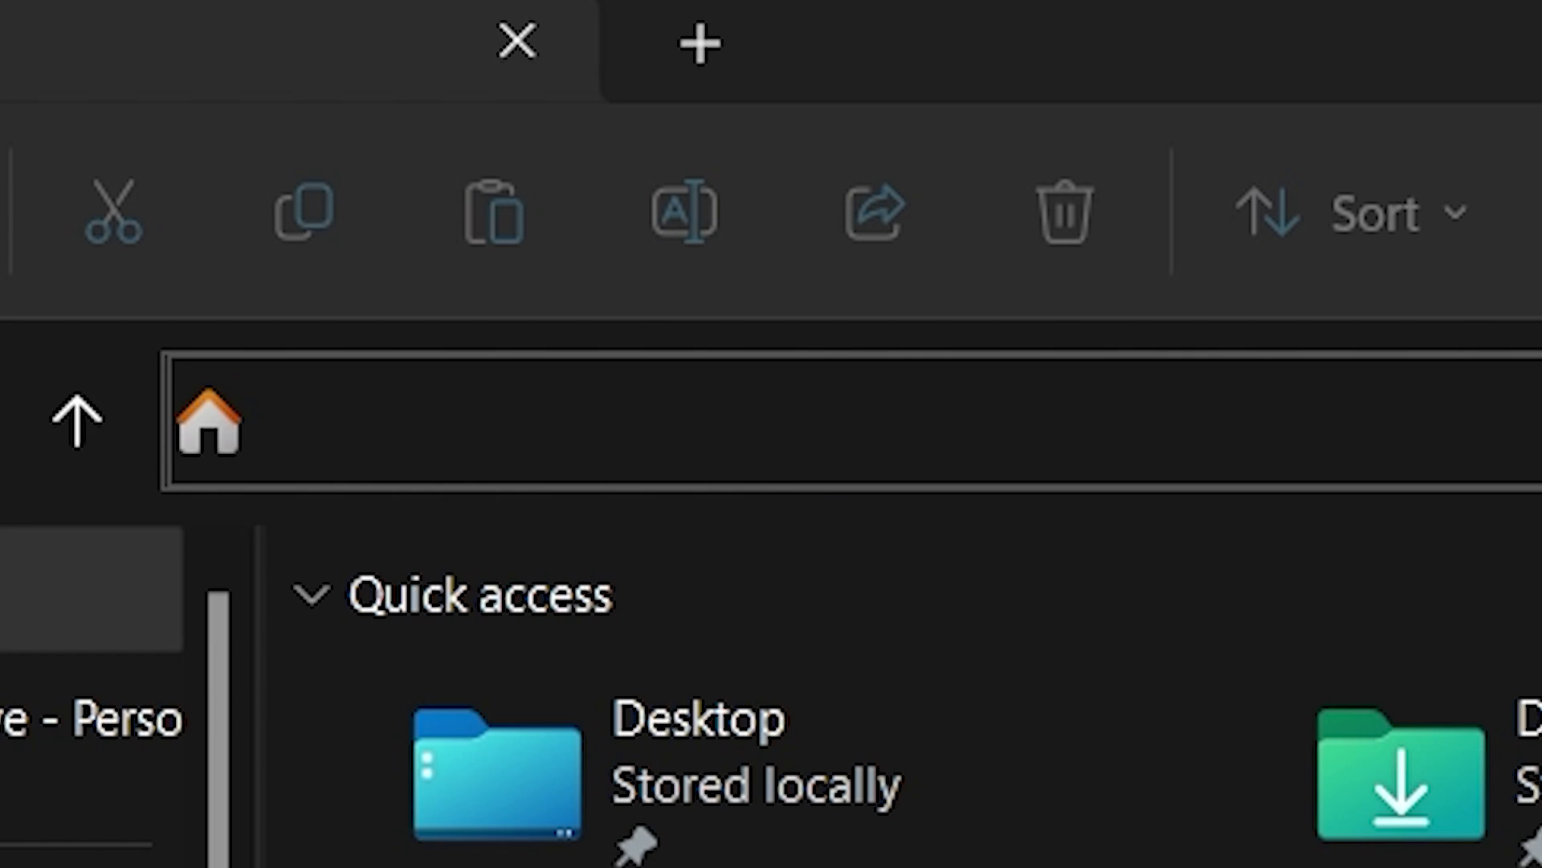
{"action": "type", "text": "%appd"}
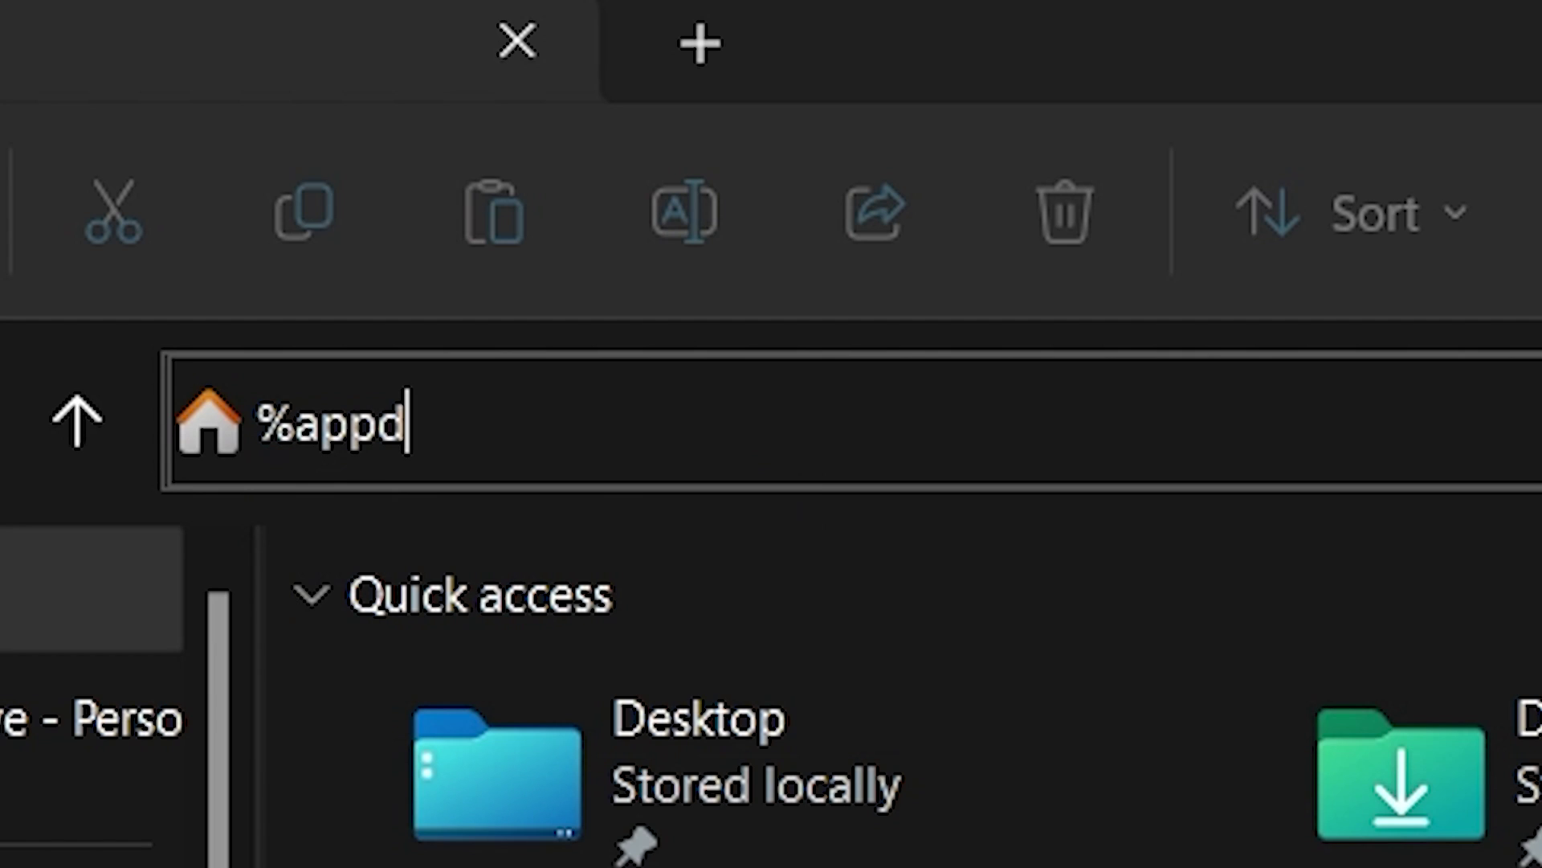
{"action": "type", "text": "ata%"}
{"action": "key", "text": "Return"}
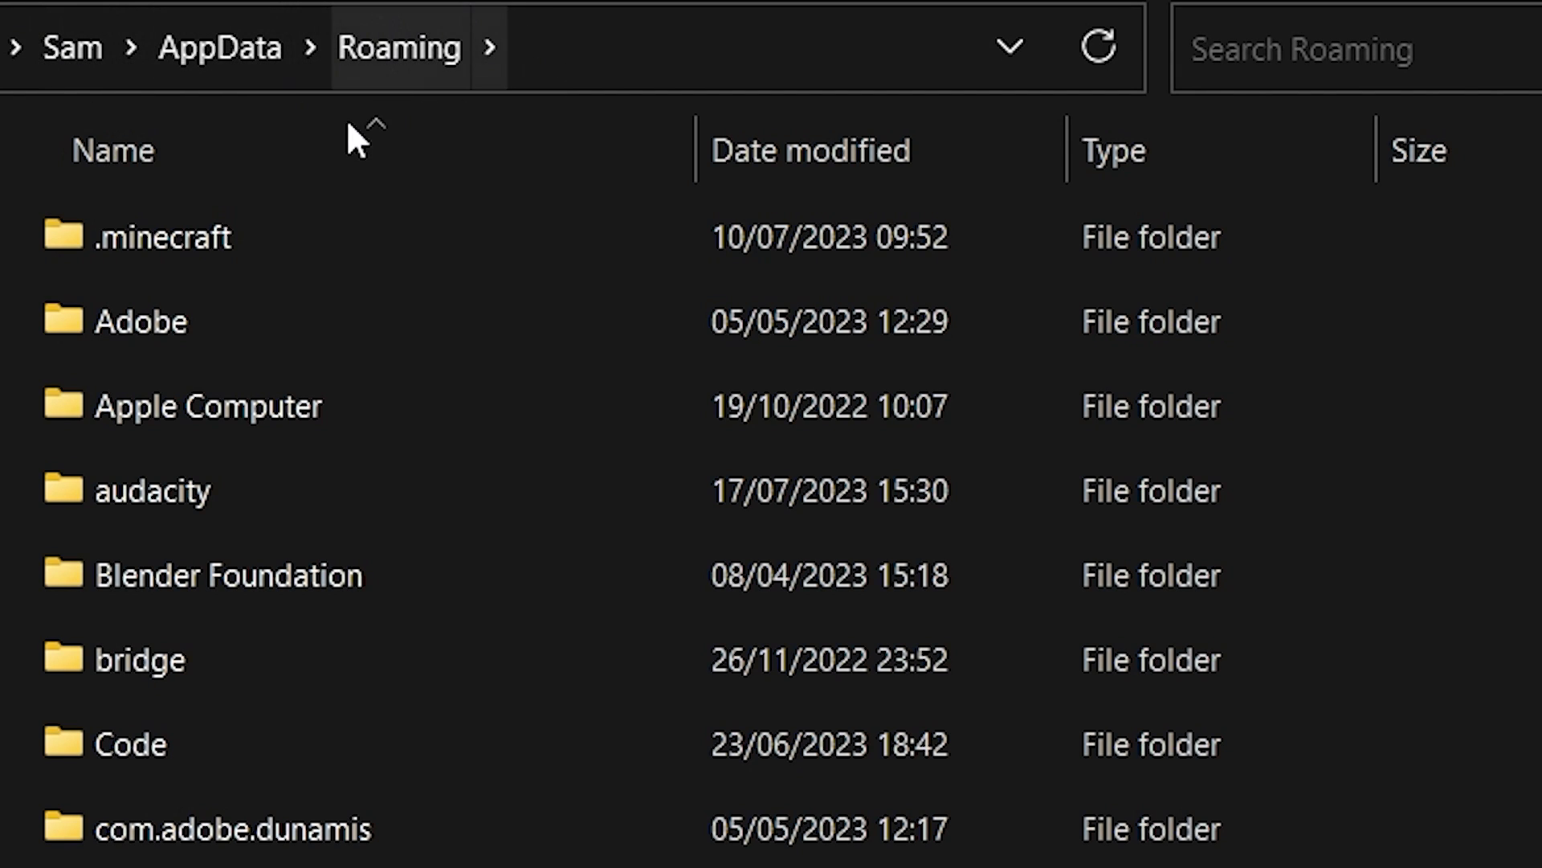
{"action": "left_click", "coordinate": [230, 49]}
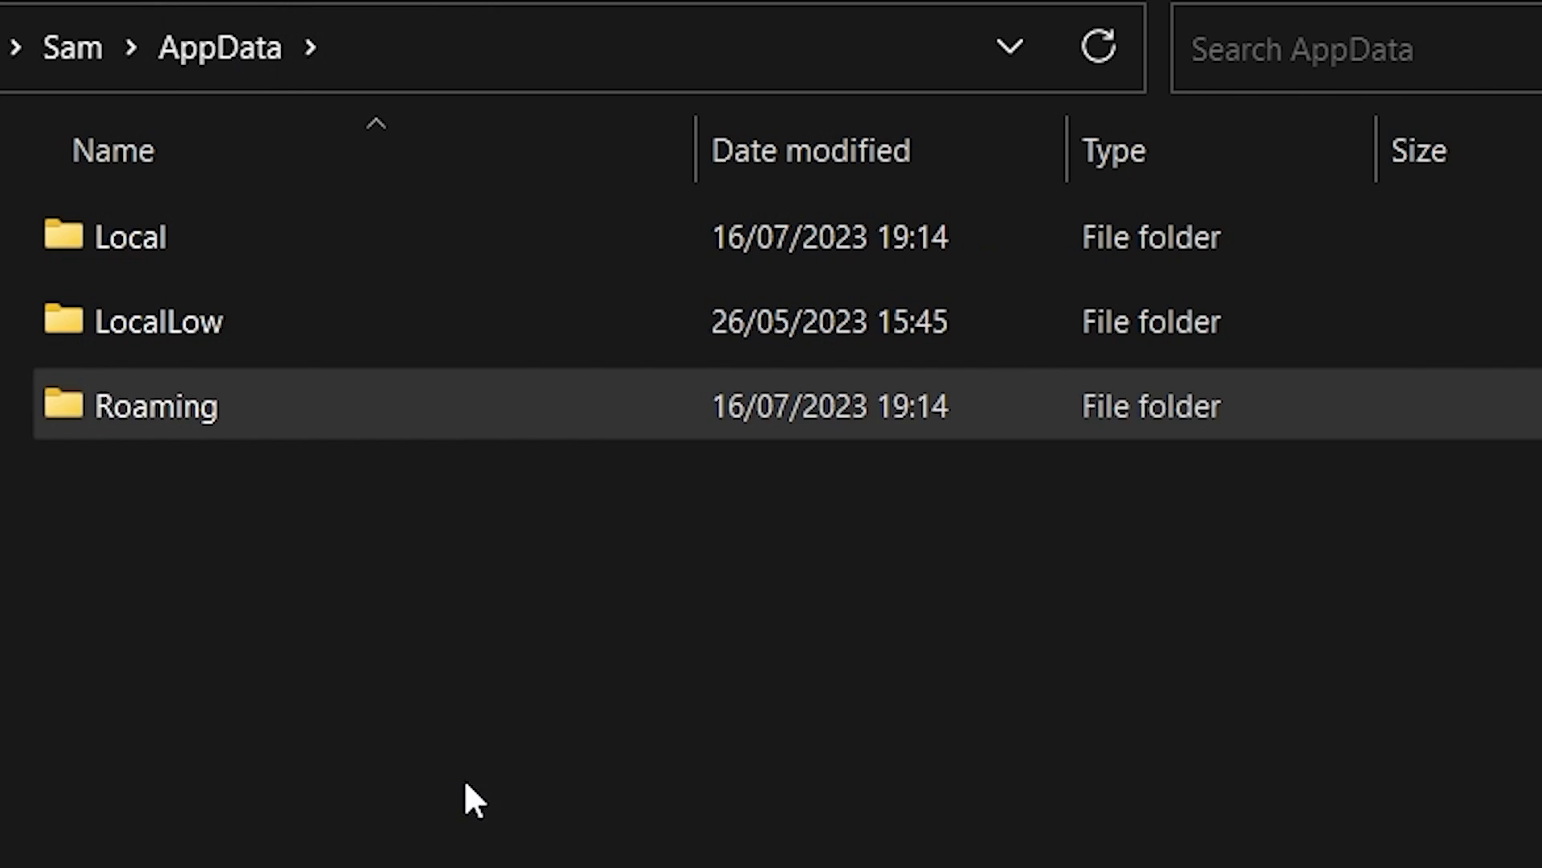
{"action": "left_click_drag", "start_coordinate": [803, 799], "coordinate": [462, 211]}
{"action": "left_click", "coordinate": [319, 563]}
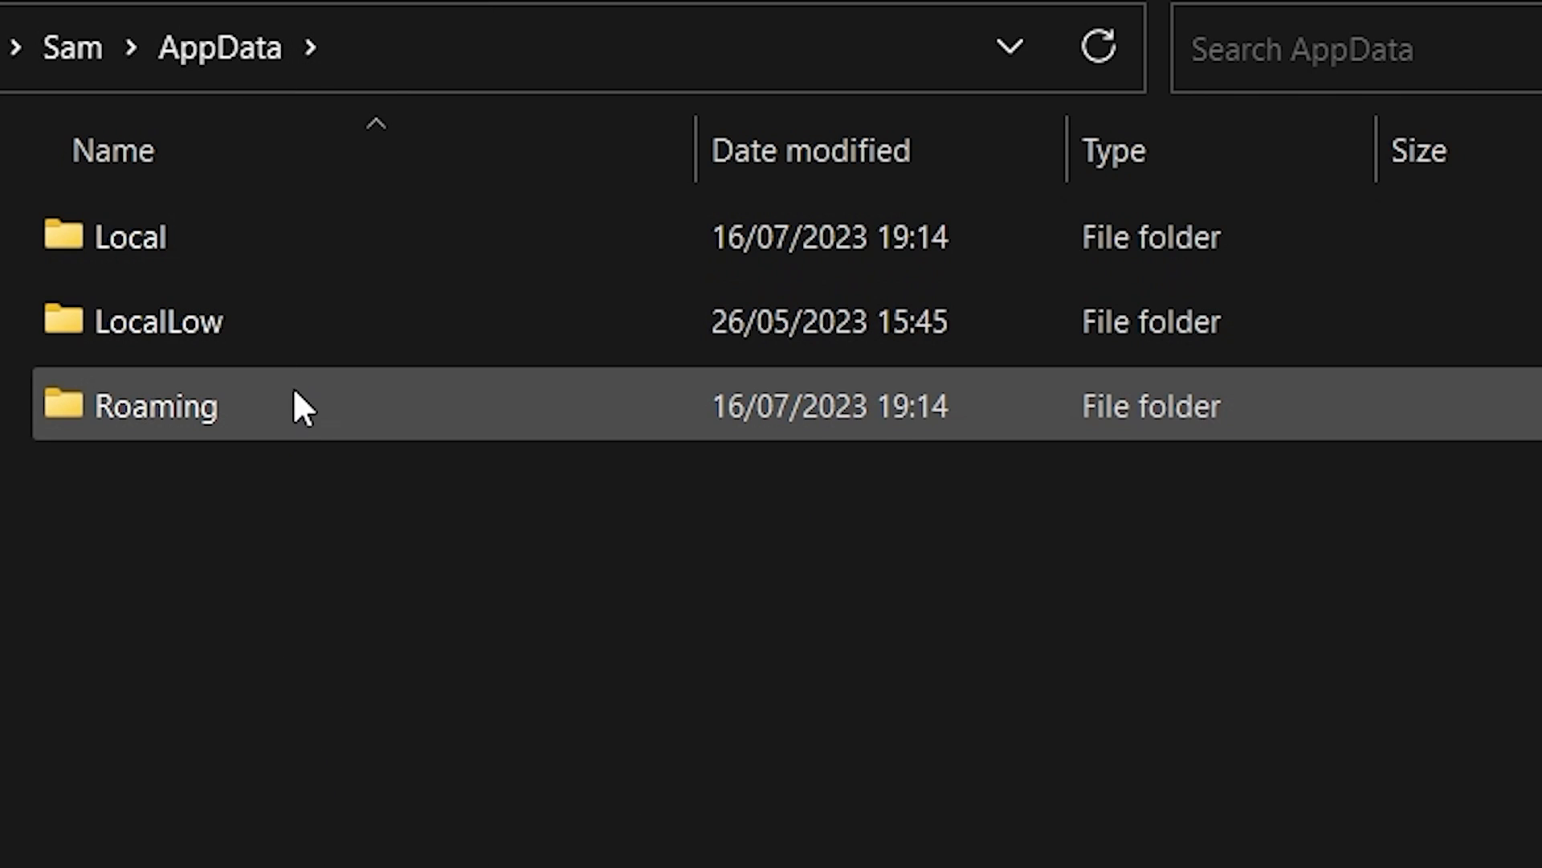
{"action": "double_click", "coordinate": [267, 238]}
- Search Local for 'packages' and select the Packages folder directly under Local
{"action": "scroll", "coordinate": [267, 241], "scroll_direction": "down", "scroll_amount": 5}
{"action": "scroll", "coordinate": [734, 231], "scroll_direction": "up", "scroll_amount": 5}
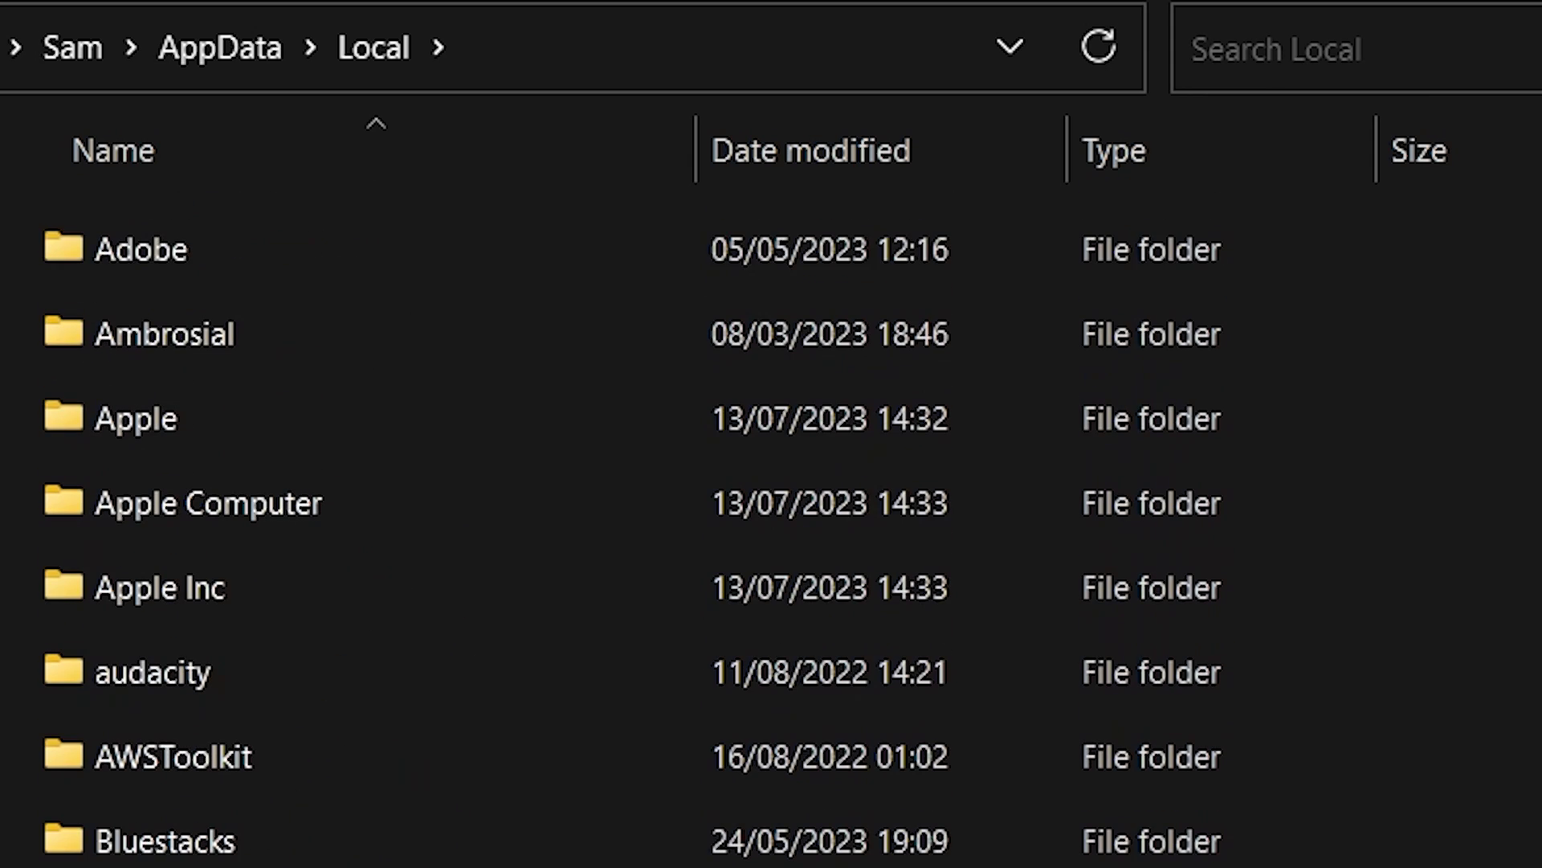
{"action": "left_click", "coordinate": [1438, 68]}
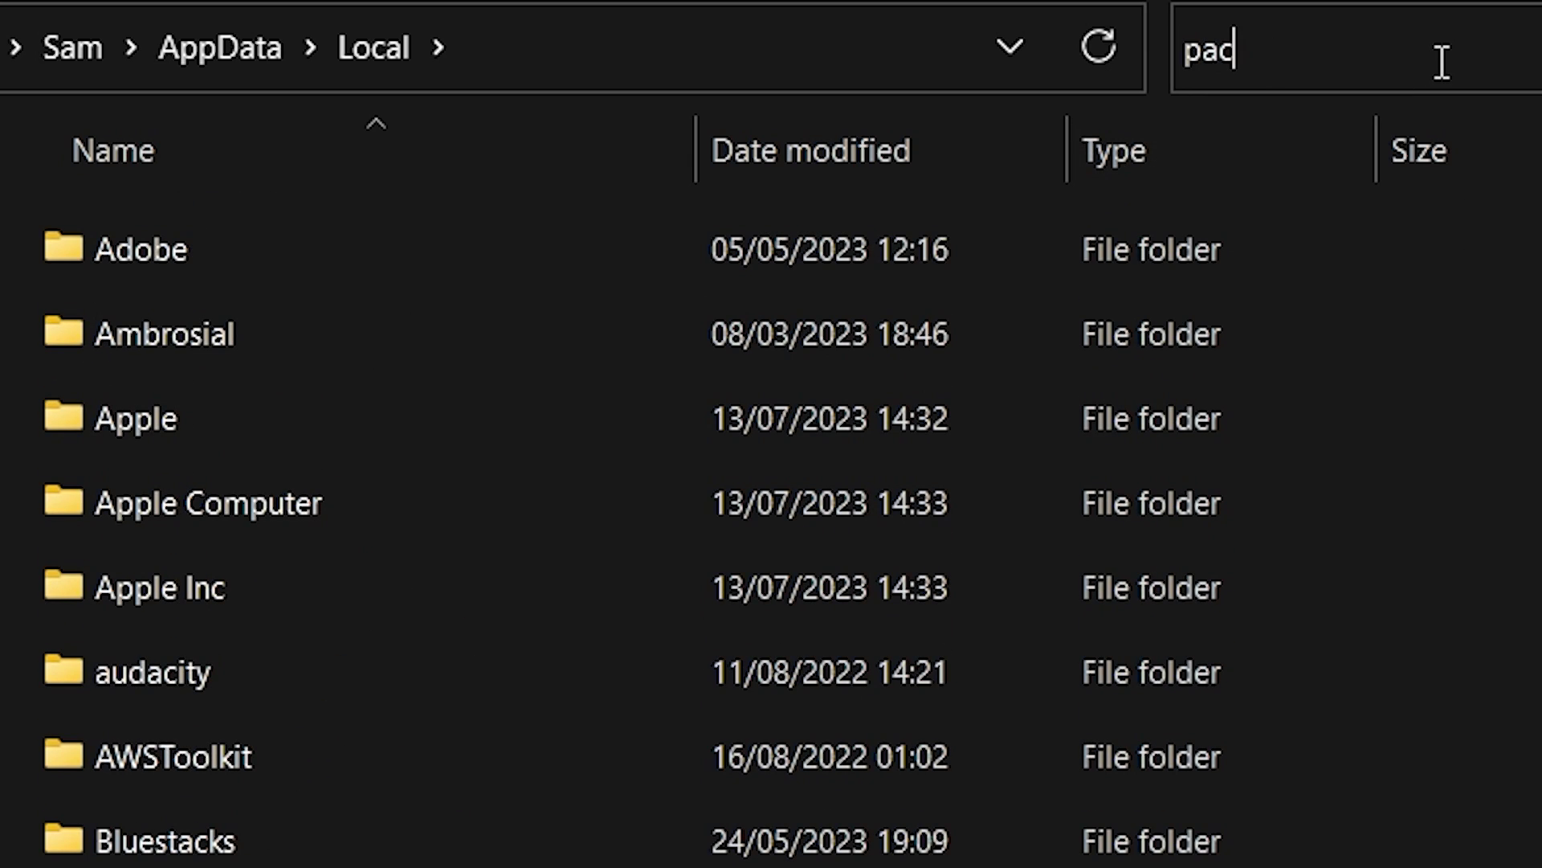
{"action": "key", "text": "Return"}
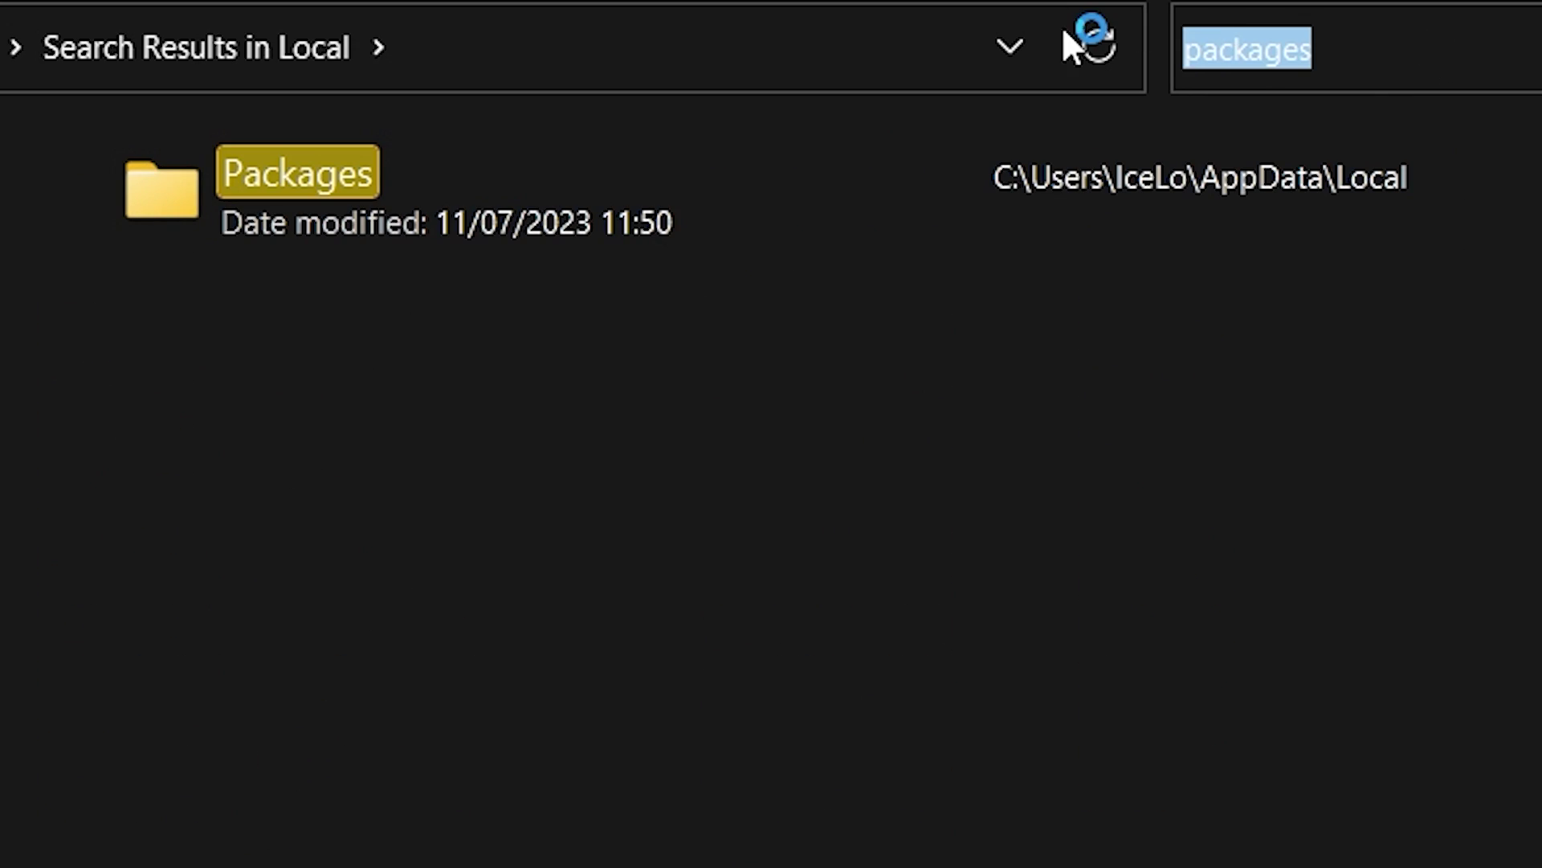
{"action": "left_click", "coordinate": [570, 408]}
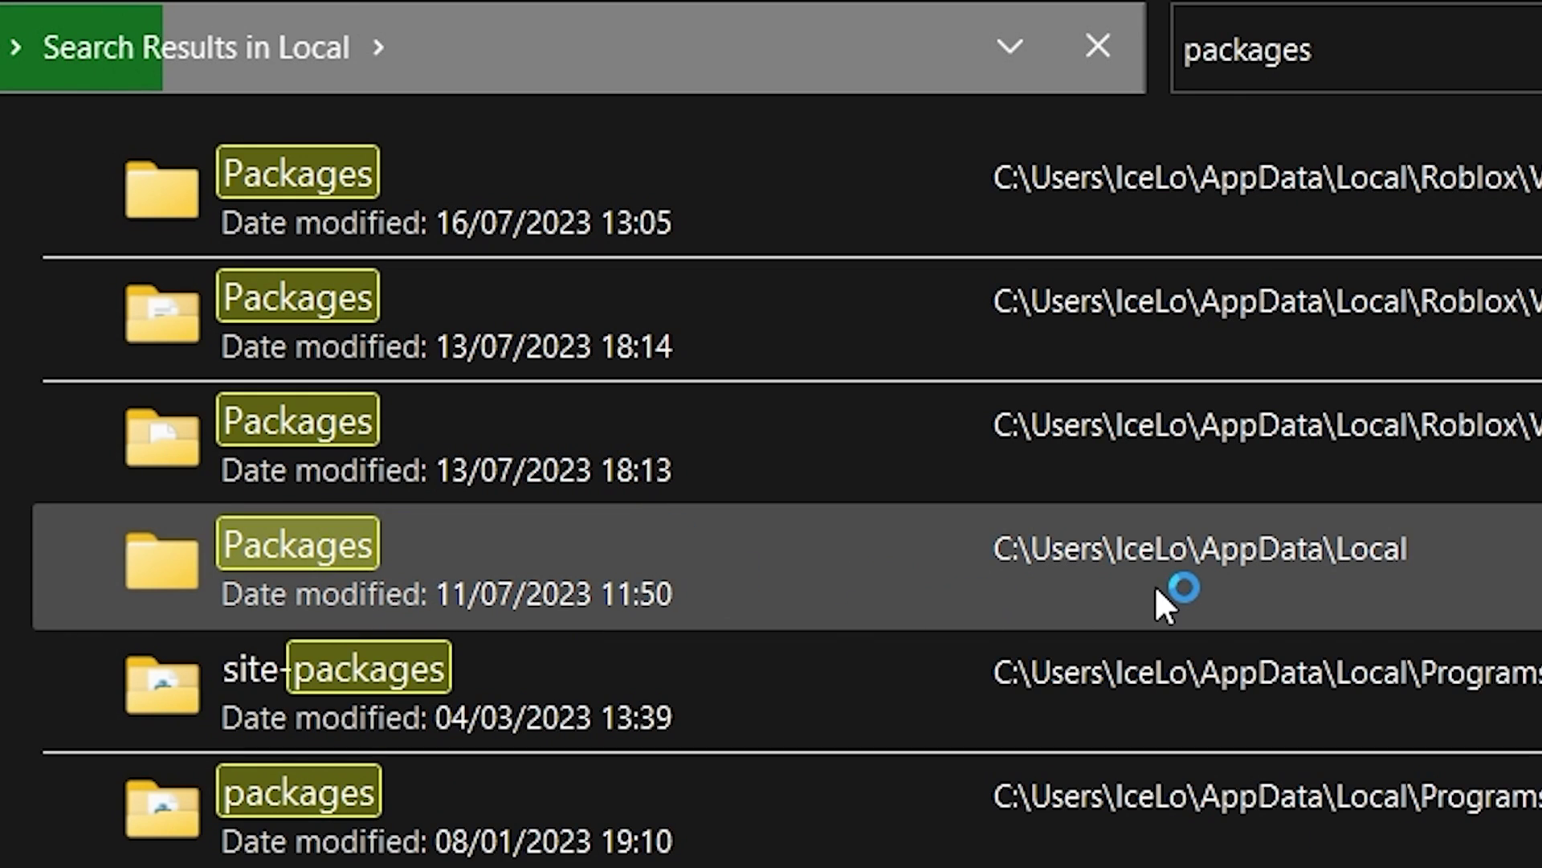
{"action": "left_click", "coordinate": [1091, 596]}
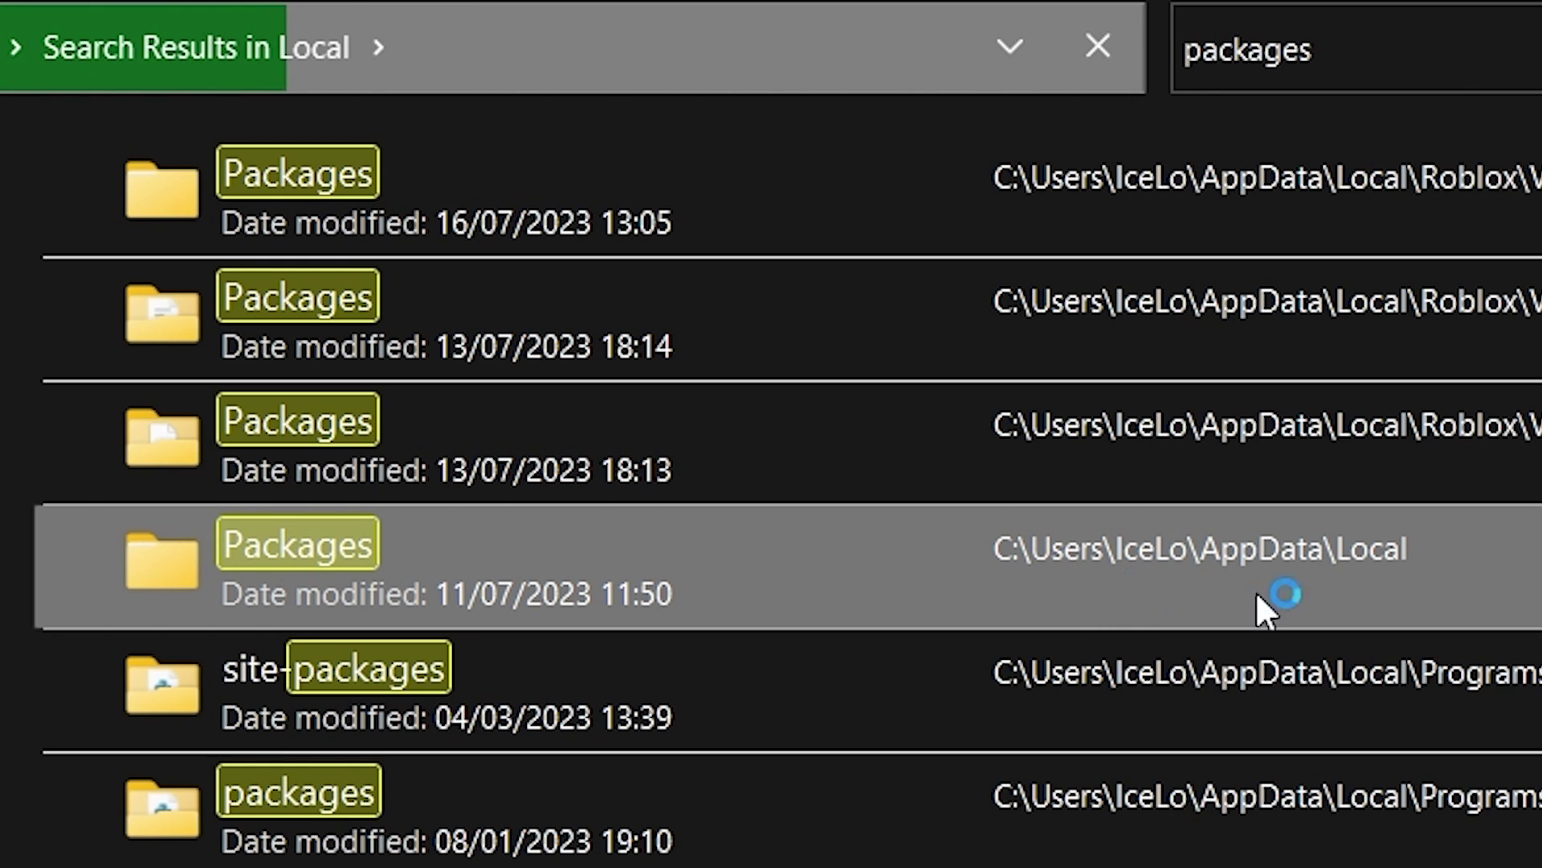
- In Packages, search 'microsoft.minec' and open the Microsoft.MinecraftUWP_8wekyb3d8bbwe folder
{"action": "double_click", "coordinate": [630, 575]}
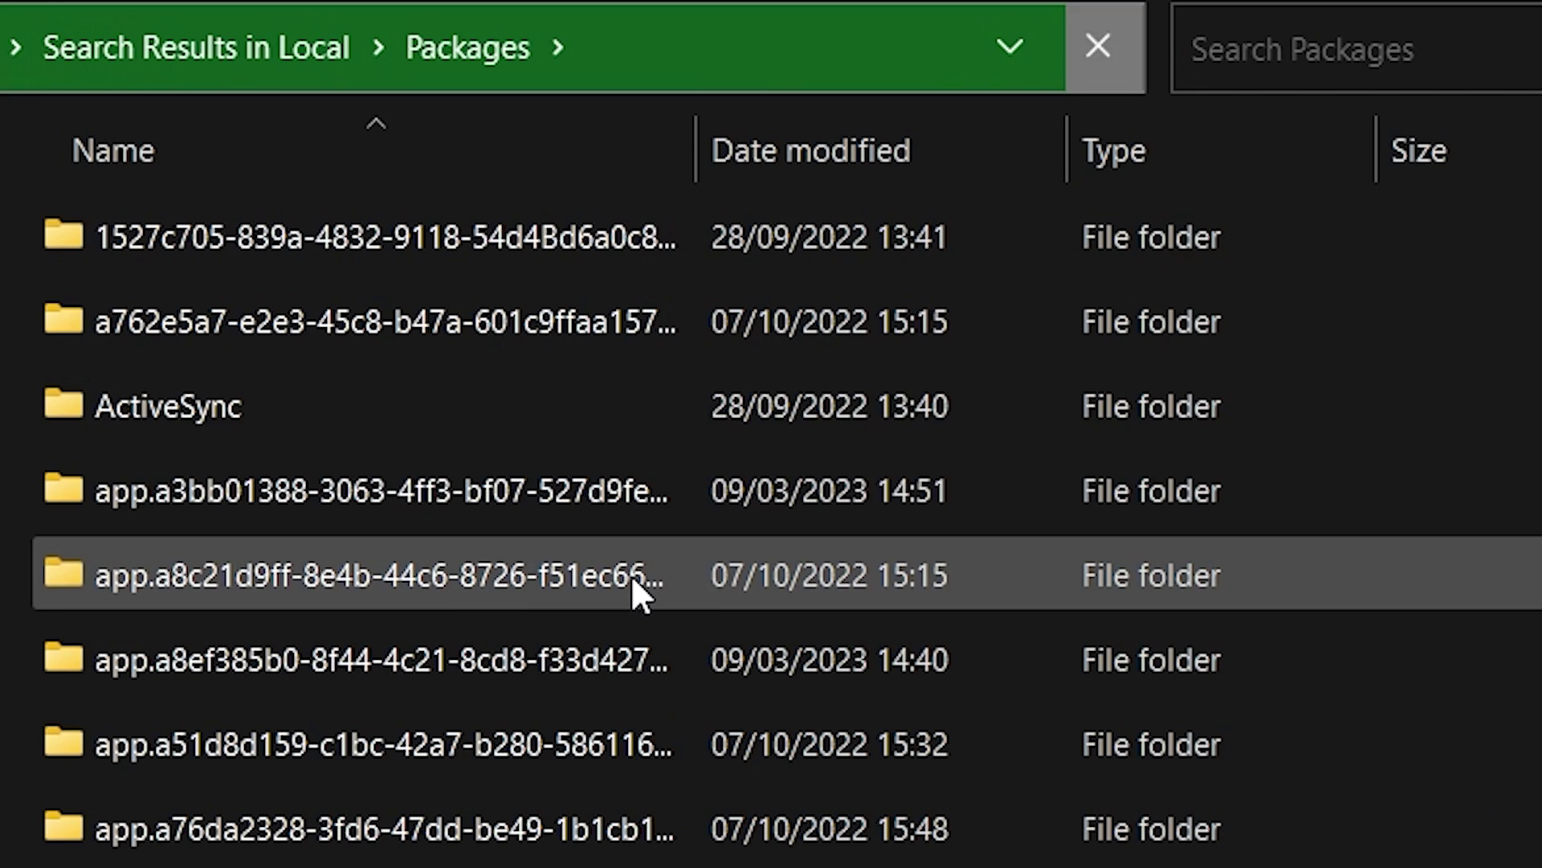
{"action": "left_click_drag", "start_coordinate": [1541, 238], "coordinate": [909, 835]}
{"action": "left_click", "coordinate": [1535, 562]}
{"action": "scroll", "coordinate": [771, 522], "scroll_direction": "down", "scroll_amount": 3}
{"action": "scroll", "coordinate": [771, 522], "scroll_direction": "down", "scroll_amount": 4}
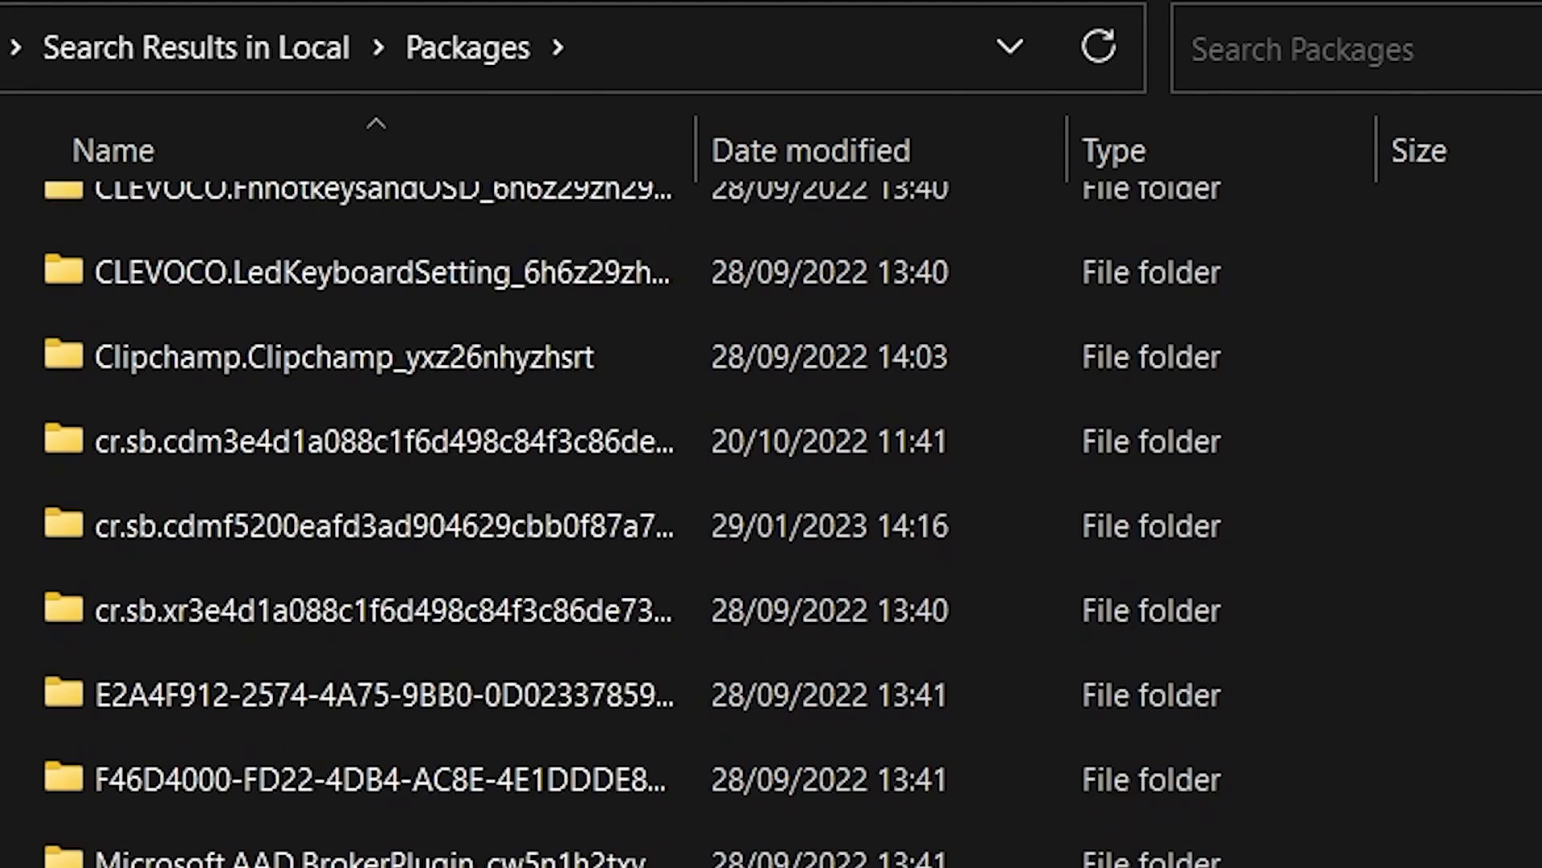
{"action": "scroll", "coordinate": [771, 522], "scroll_direction": "up", "scroll_amount": 7}
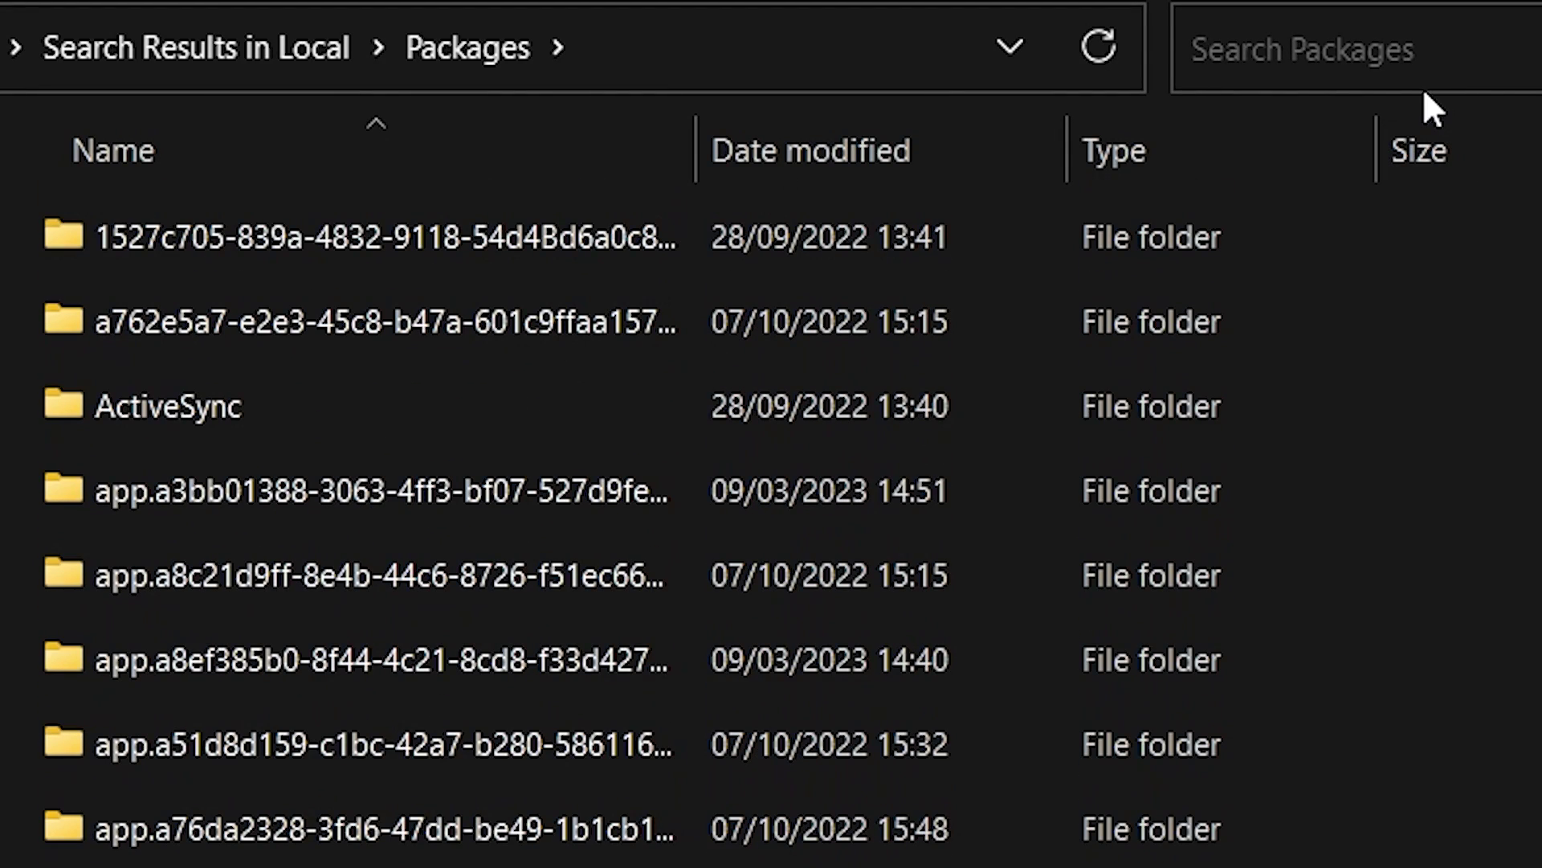
{"action": "left_click", "coordinate": [1364, 45]}
{"action": "type", "text": "m"}
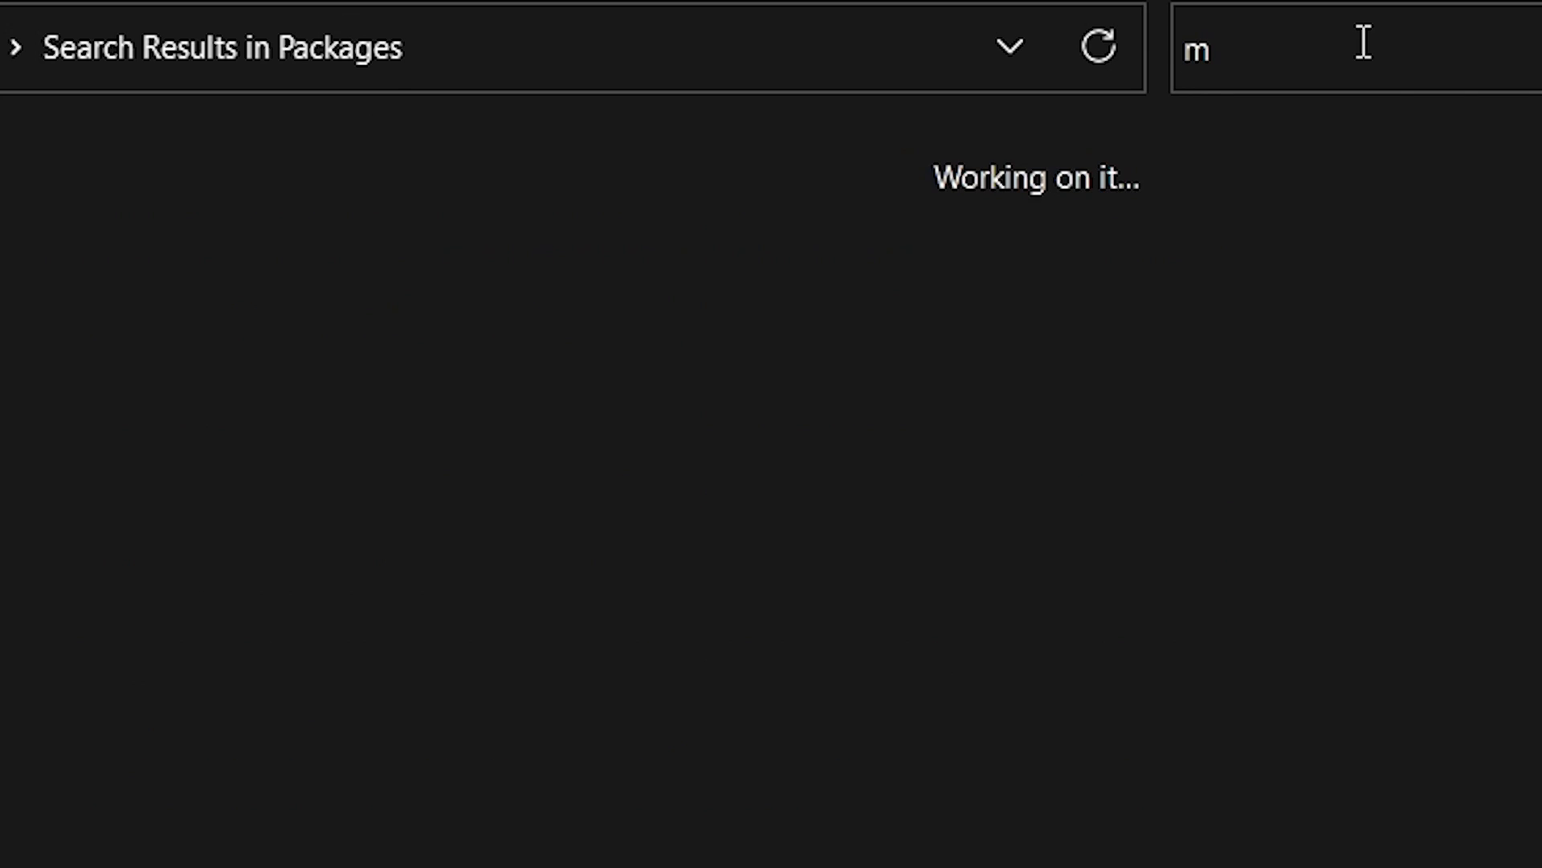
{"action": "type", "text": "icrosoft.minecraft"}
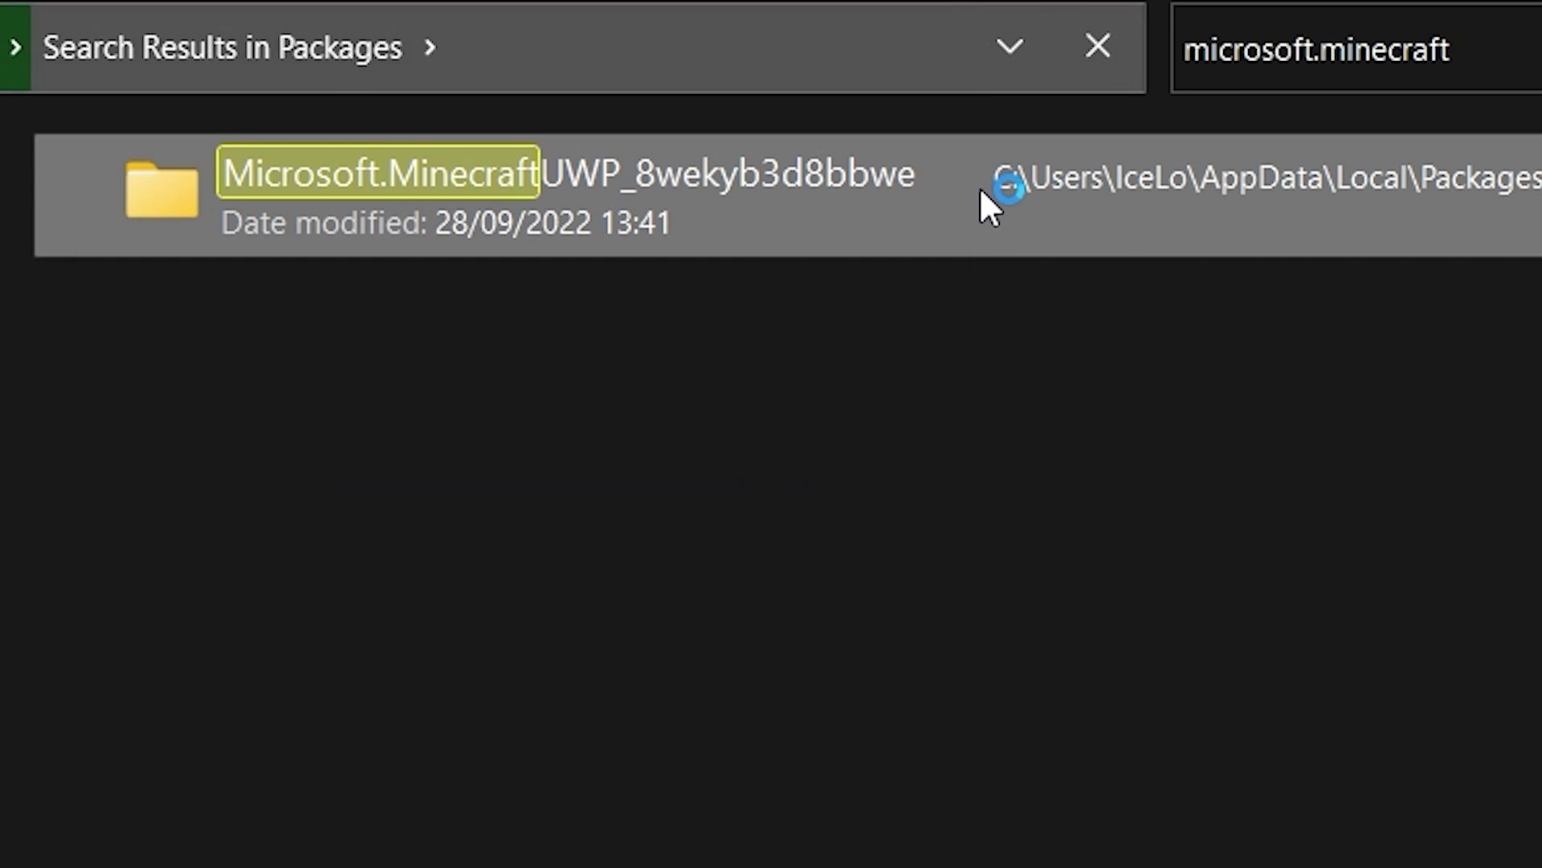
{"action": "double_click", "coordinate": [980, 186]}
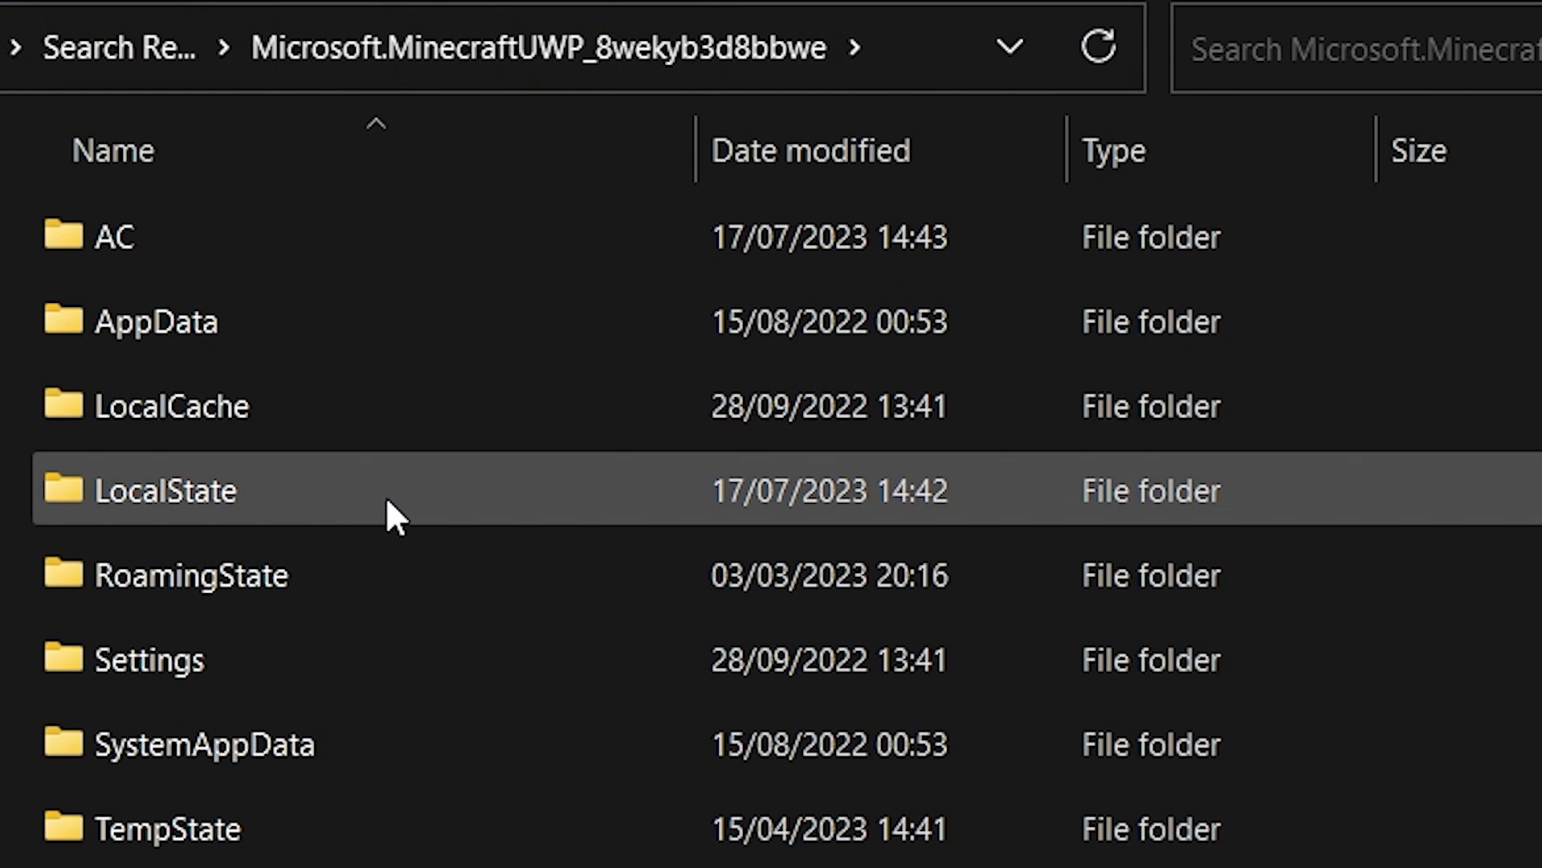
- Open LocalState\games\com.mojang\minecraftWorlds to list the saved world folders
{"action": "double_click", "coordinate": [386, 495]}
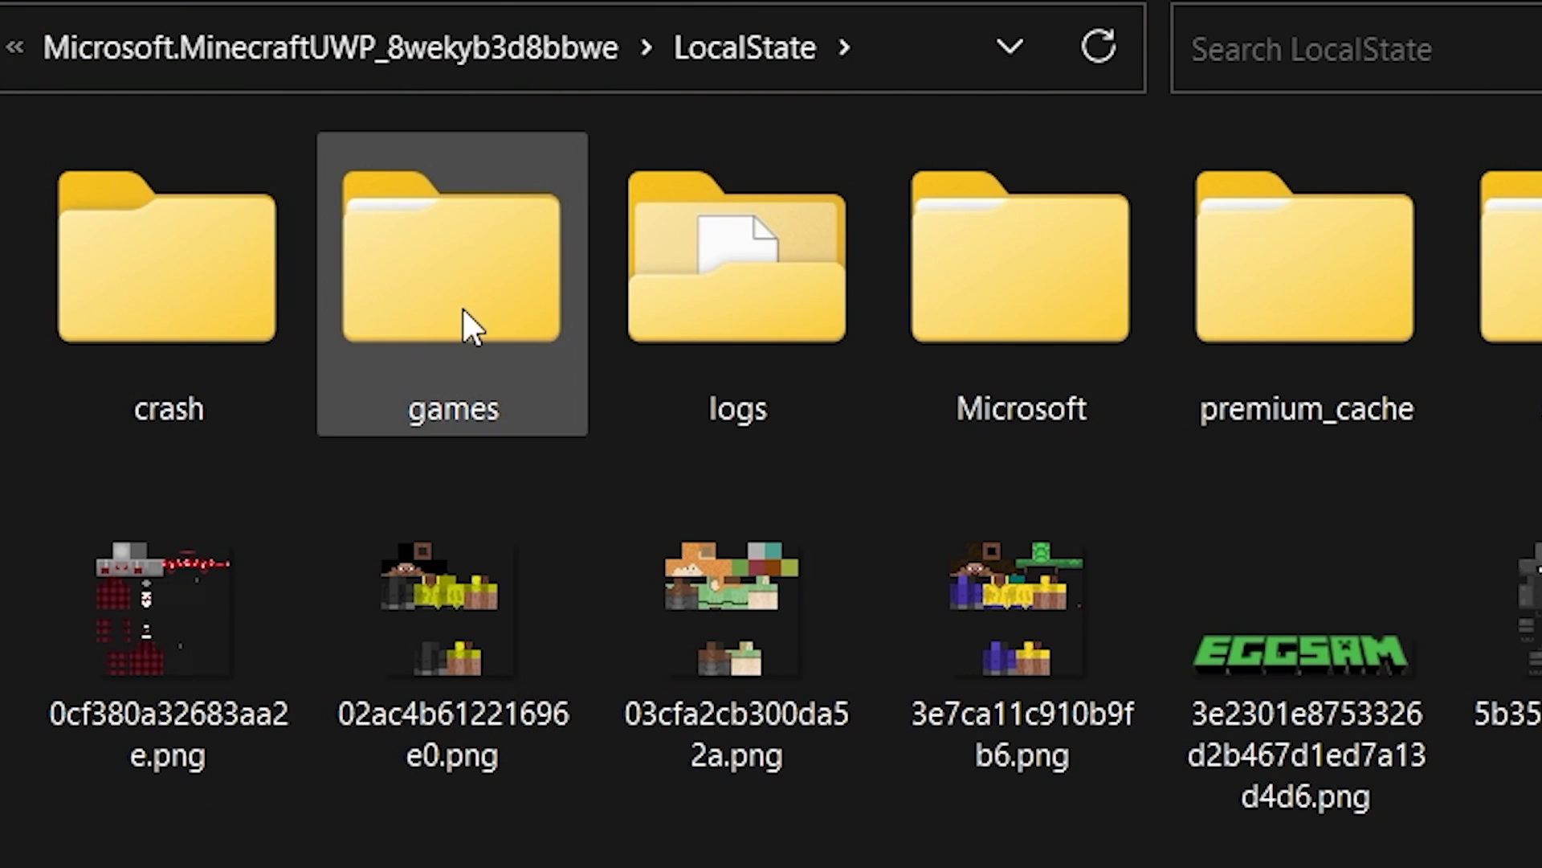
{"action": "double_click", "coordinate": [464, 317]}
{"action": "double_click", "coordinate": [405, 238]}
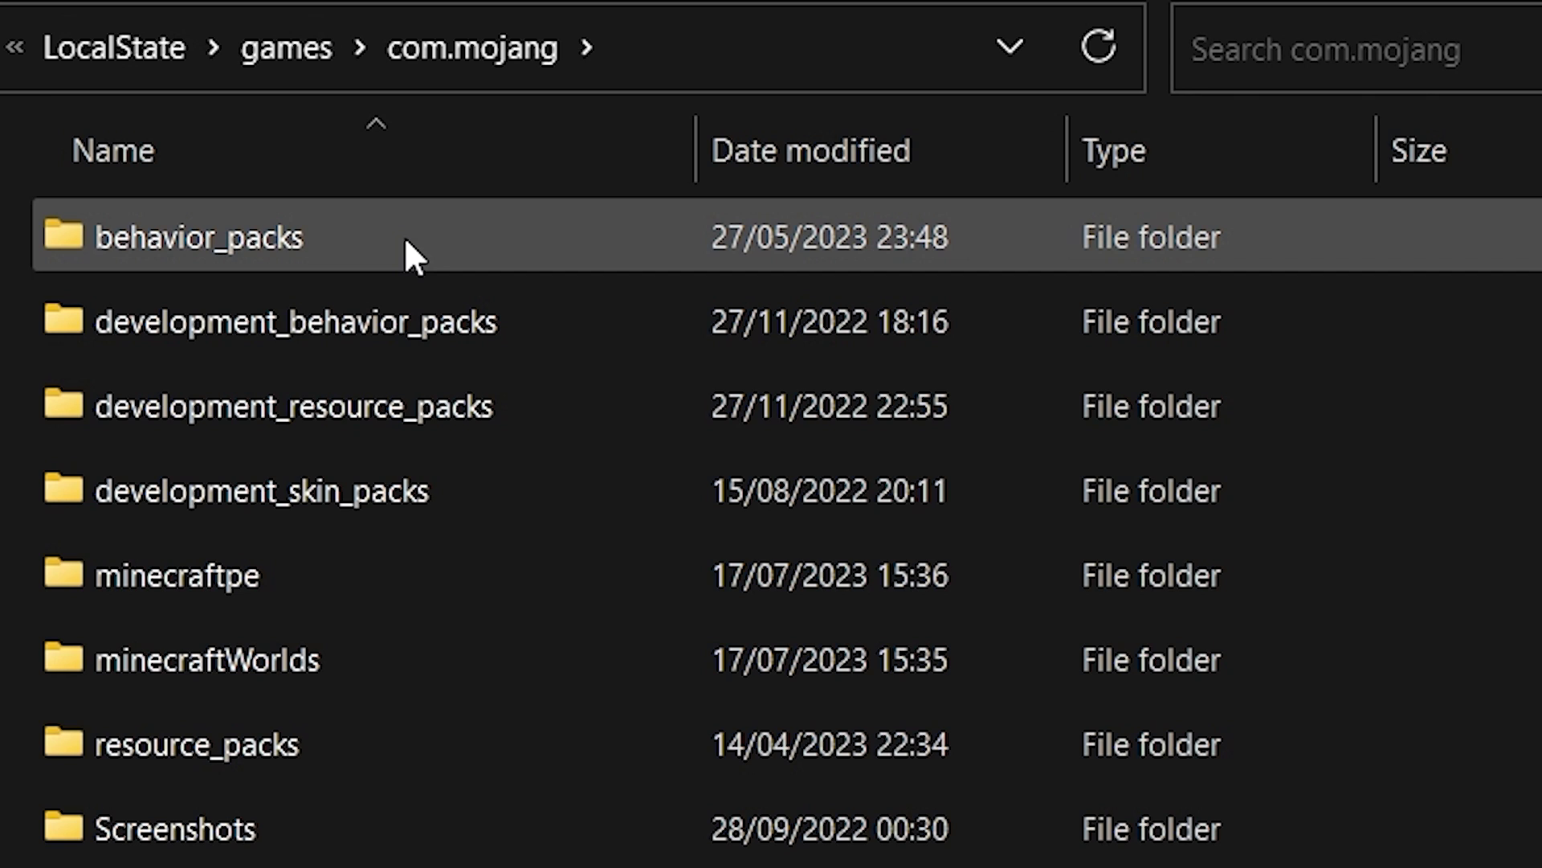
{"action": "double_click", "coordinate": [354, 667]}
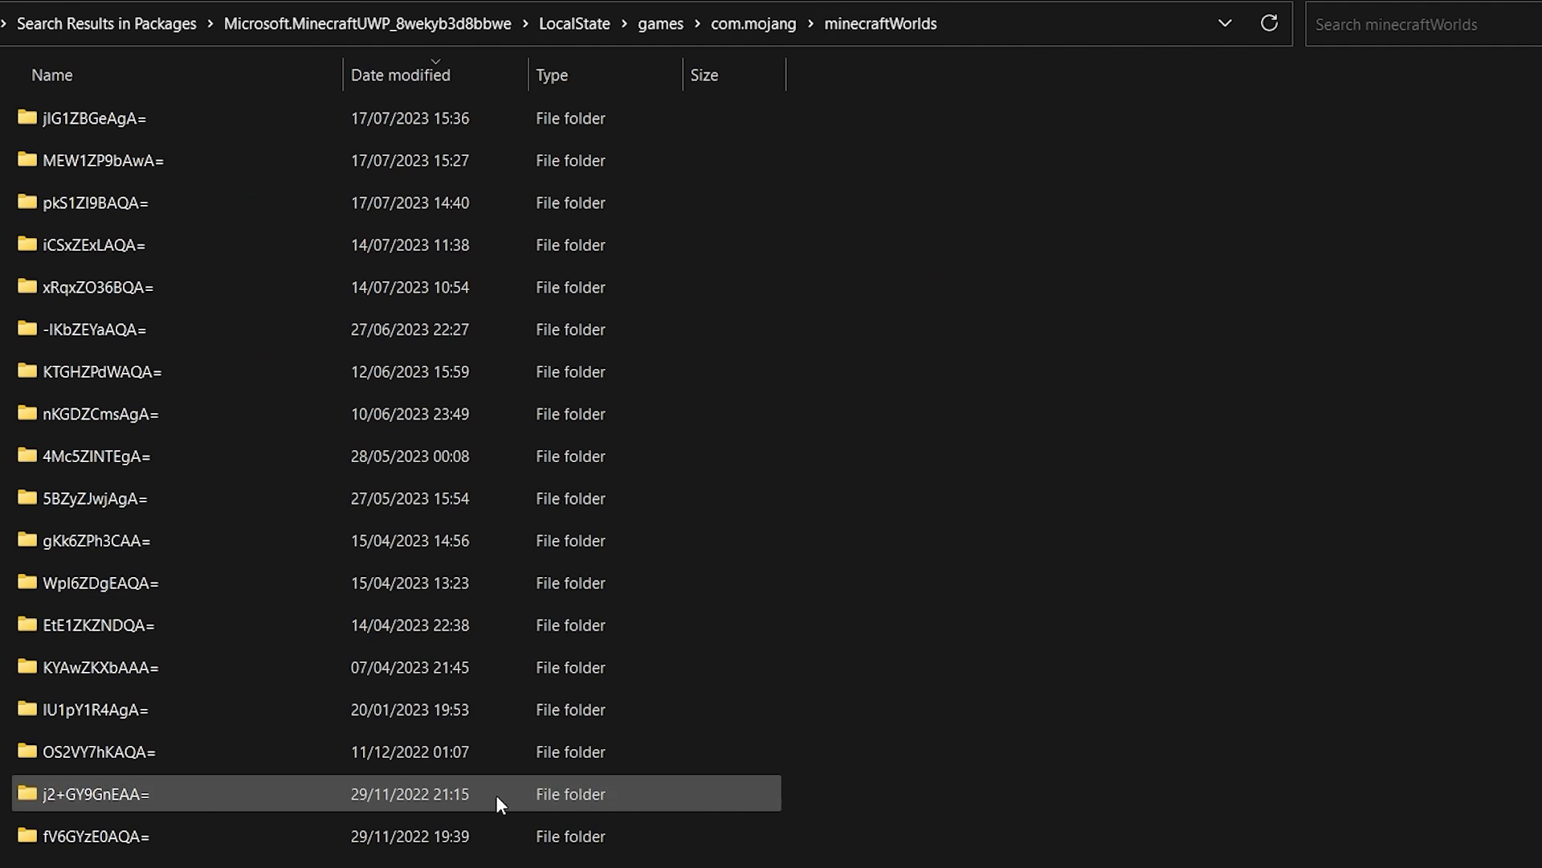
- Select groups of world folders, including fV6GYzE0AQA=, then clear the selection
{"action": "left_click_drag", "start_coordinate": [466, 856], "coordinate": [268, 69]}
{"action": "left_click", "coordinate": [1208, 402]}
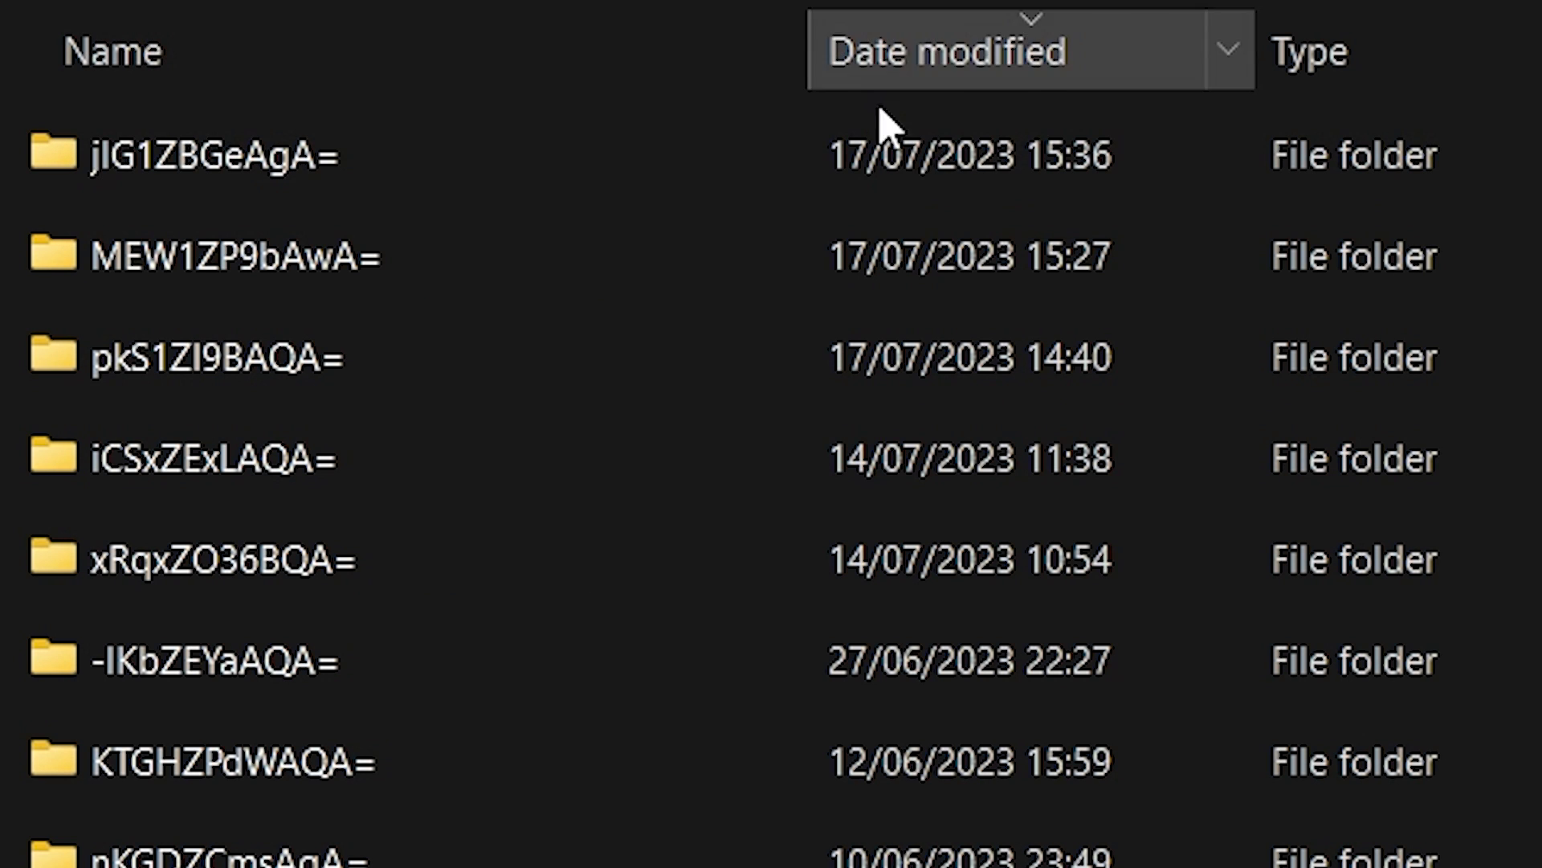
{"action": "left_click_drag", "start_coordinate": [1536, 172], "coordinate": [1343, 867]}
{"action": "left_click", "coordinate": [1343, 867]}
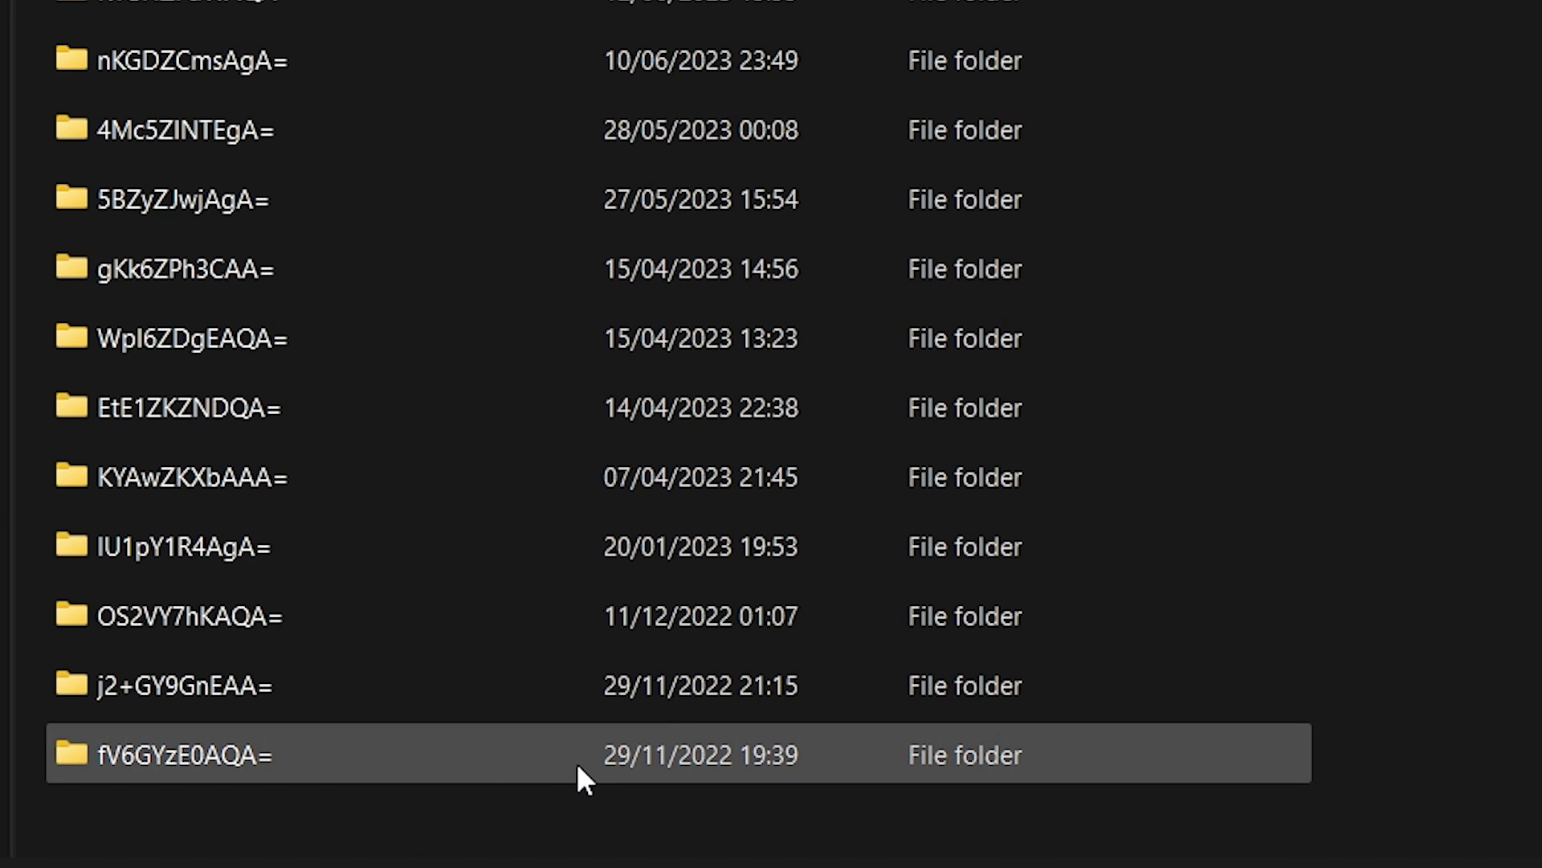
{"action": "left_click_drag", "start_coordinate": [576, 763], "coordinate": [624, 792]}
{"action": "left_click", "coordinate": [624, 792]}
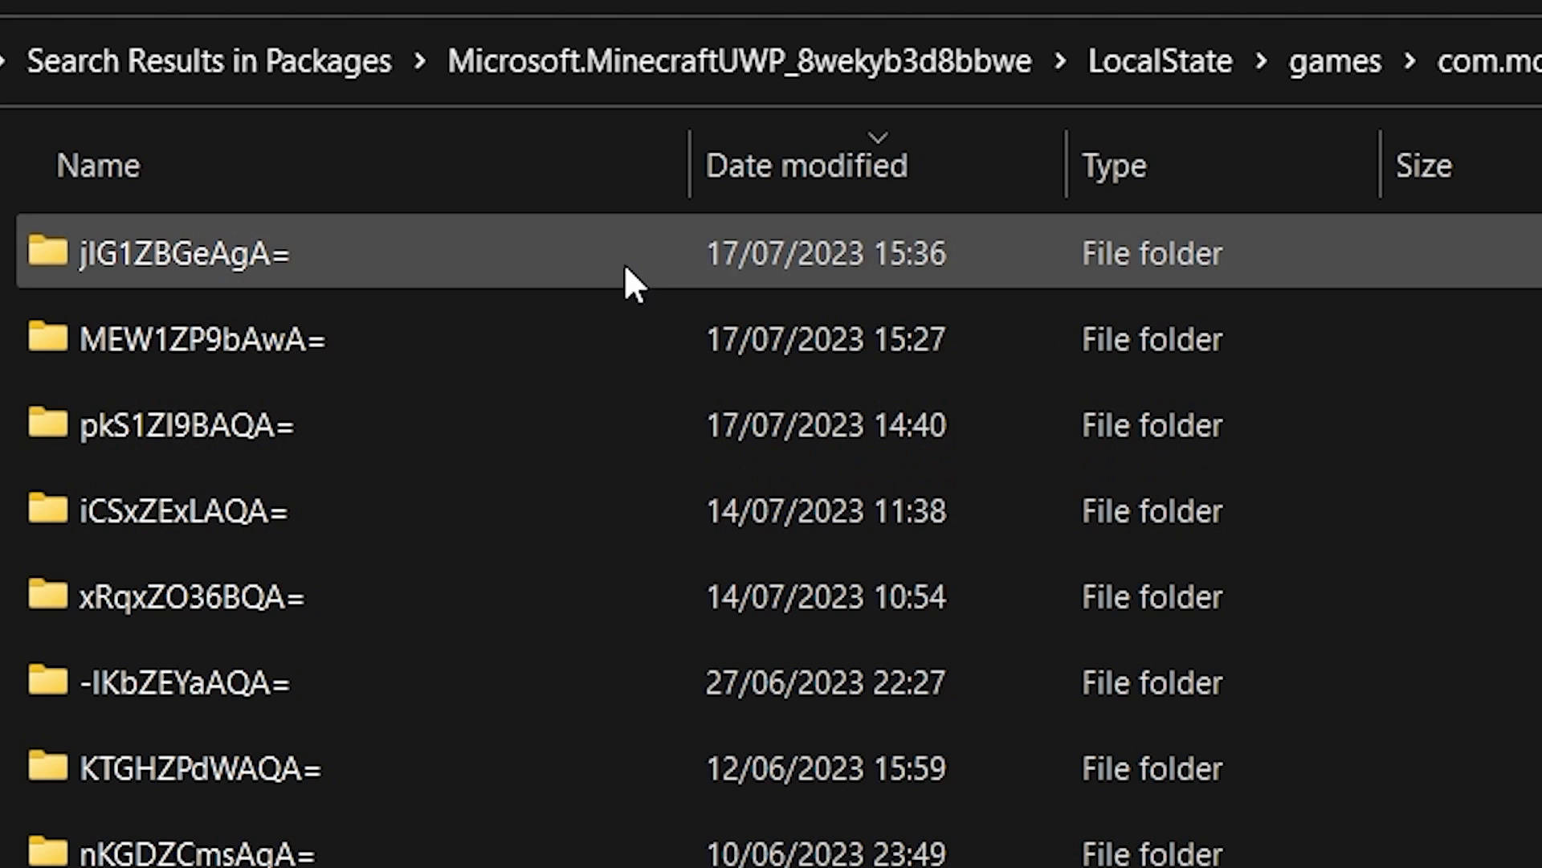
- Pick out the jIG1ZBGeAgA= world folder and open it
{"action": "left_click", "coordinate": [626, 265]}
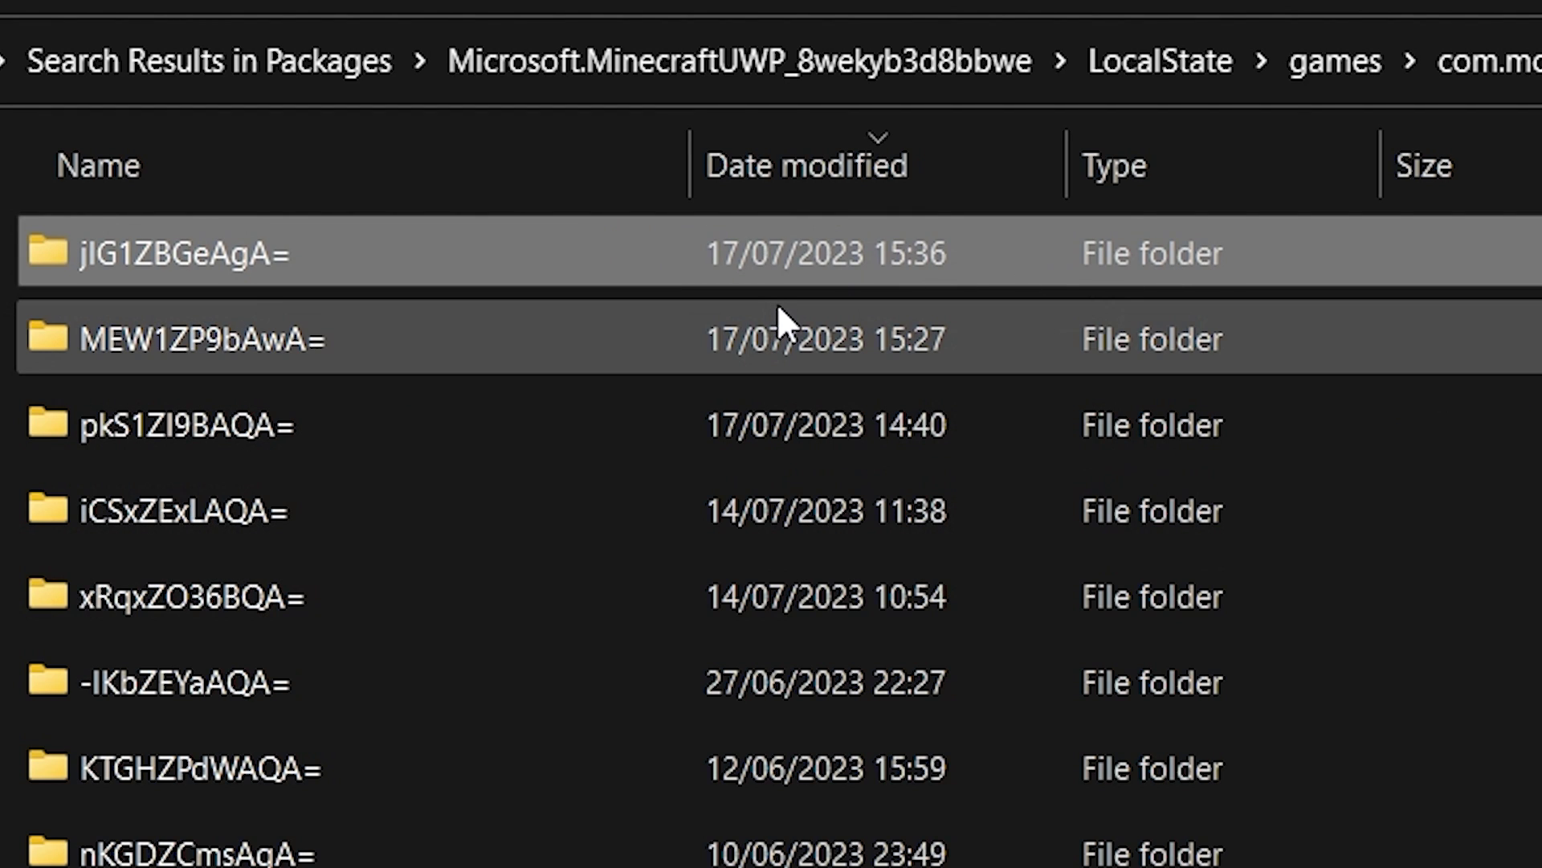
{"action": "left_click_drag", "start_coordinate": [819, 272], "coordinate": [882, 265]}
{"action": "left_click", "coordinate": [788, 229]}
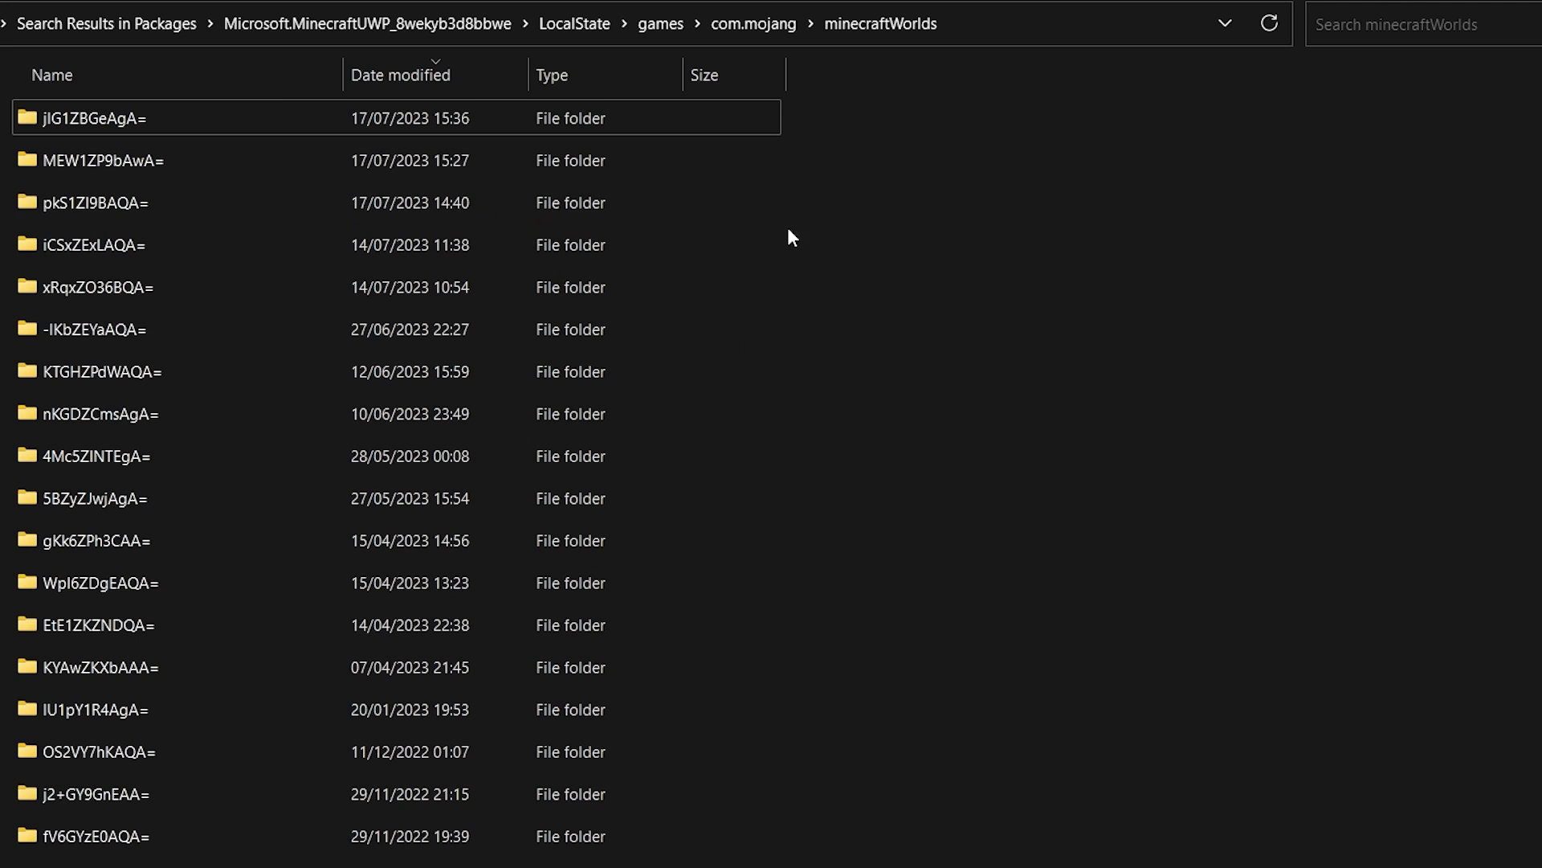
{"action": "left_click_drag", "start_coordinate": [821, 92], "coordinate": [562, 847]}
{"action": "left_click_drag", "start_coordinate": [1026, 846], "coordinate": [572, 294]}
{"action": "left_click", "coordinate": [803, 261]}
{"action": "left_click", "coordinate": [441, 125]}
{"action": "double_click", "coordinate": [442, 126]}
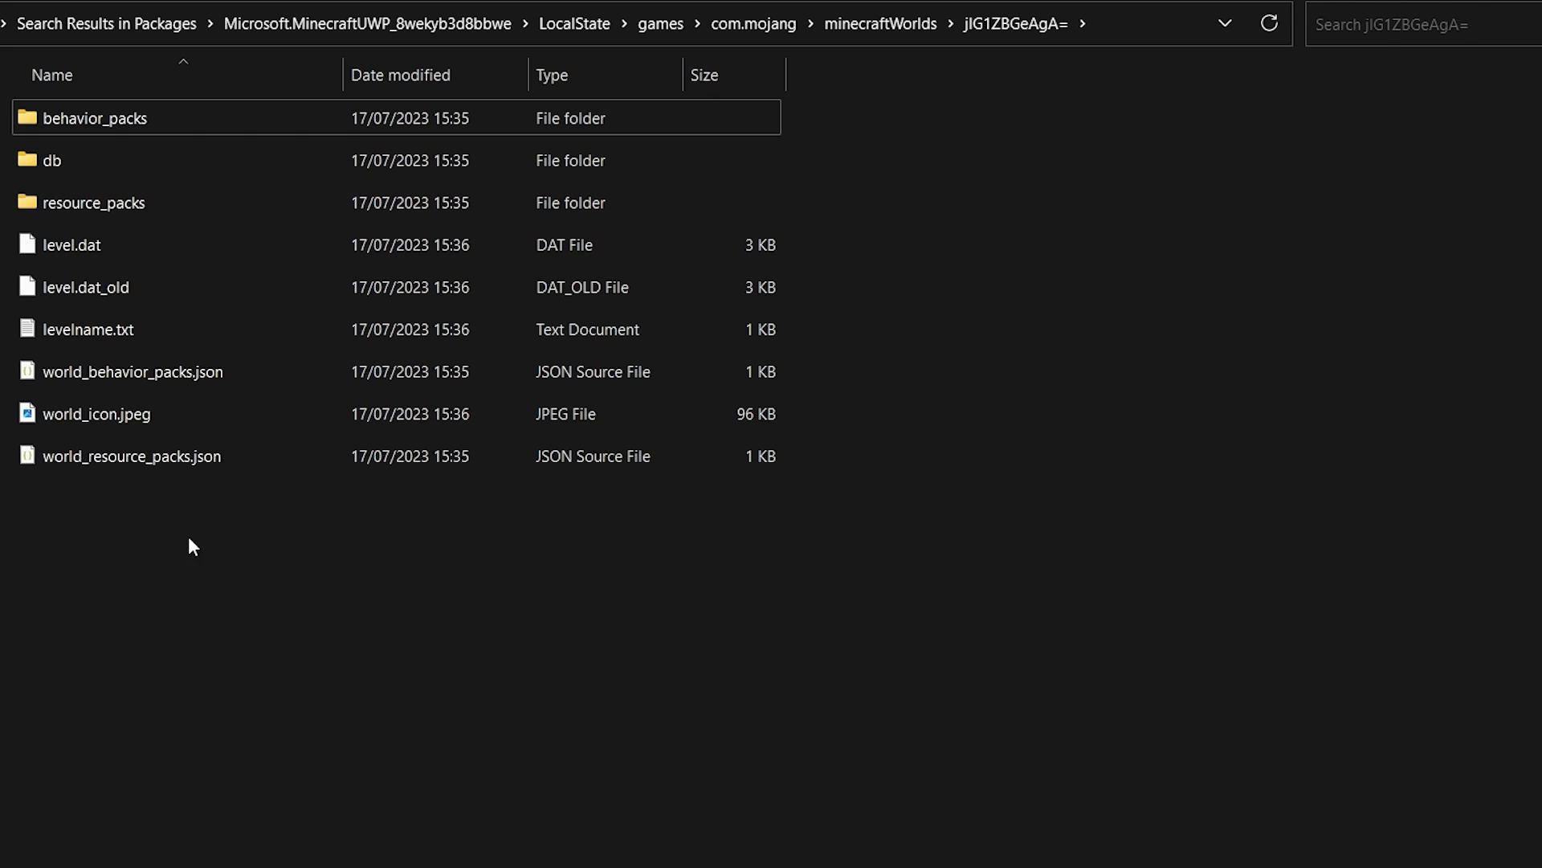
- View the world_icon.jpeg picture full screen, then exit the viewer
{"action": "left_click", "coordinate": [122, 411]}
{"action": "double_click", "coordinate": [122, 409]}
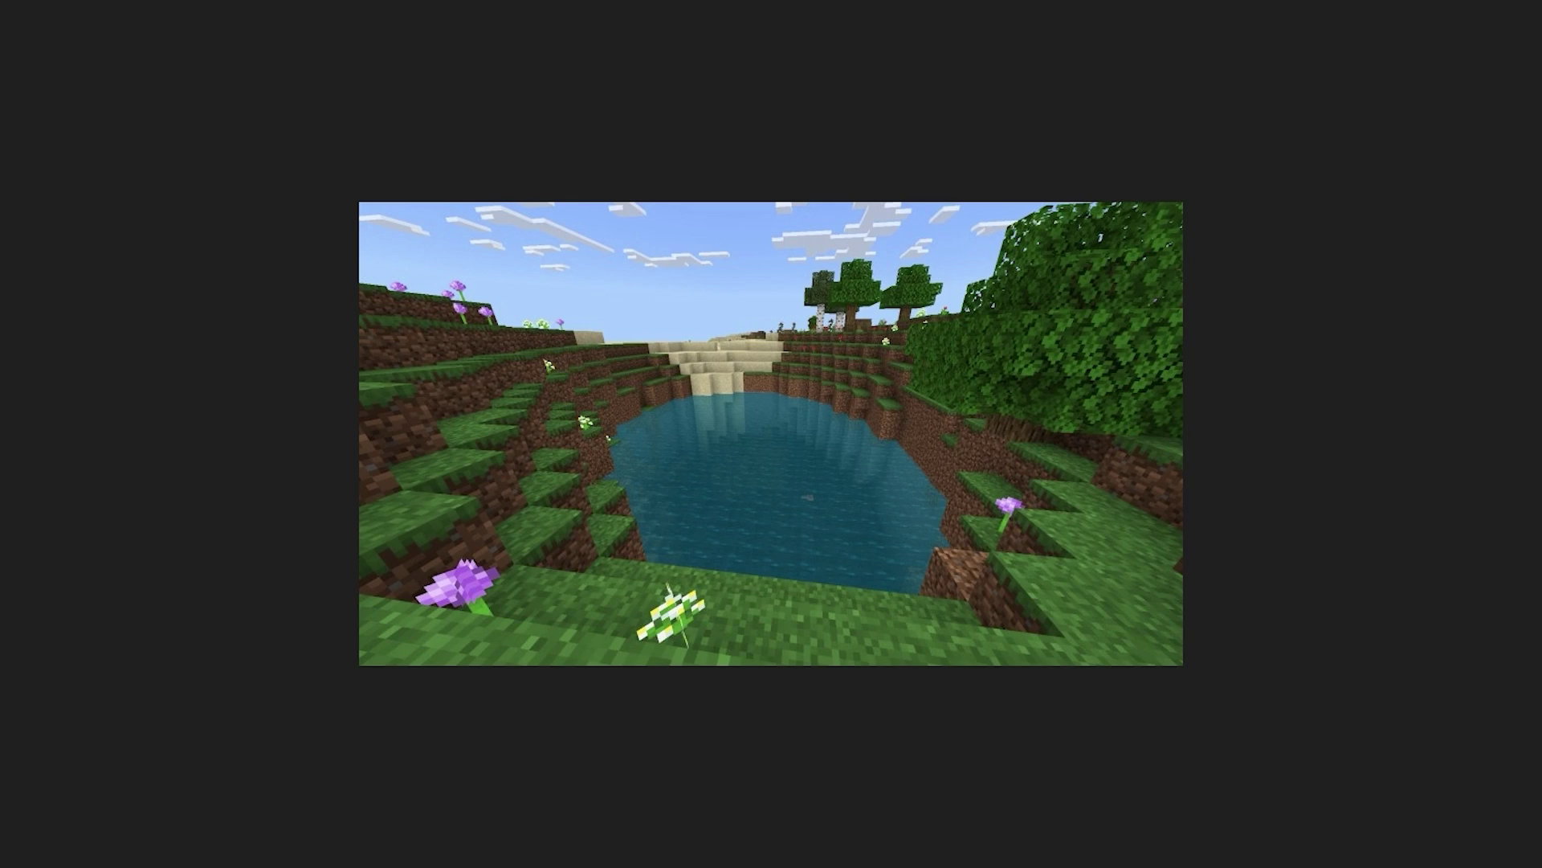
{"action": "key", "text": "Escape"}
- Sort the world files by size ascending, then go back to minecraftWorlds
{"action": "left_click", "coordinate": [758, 82]}
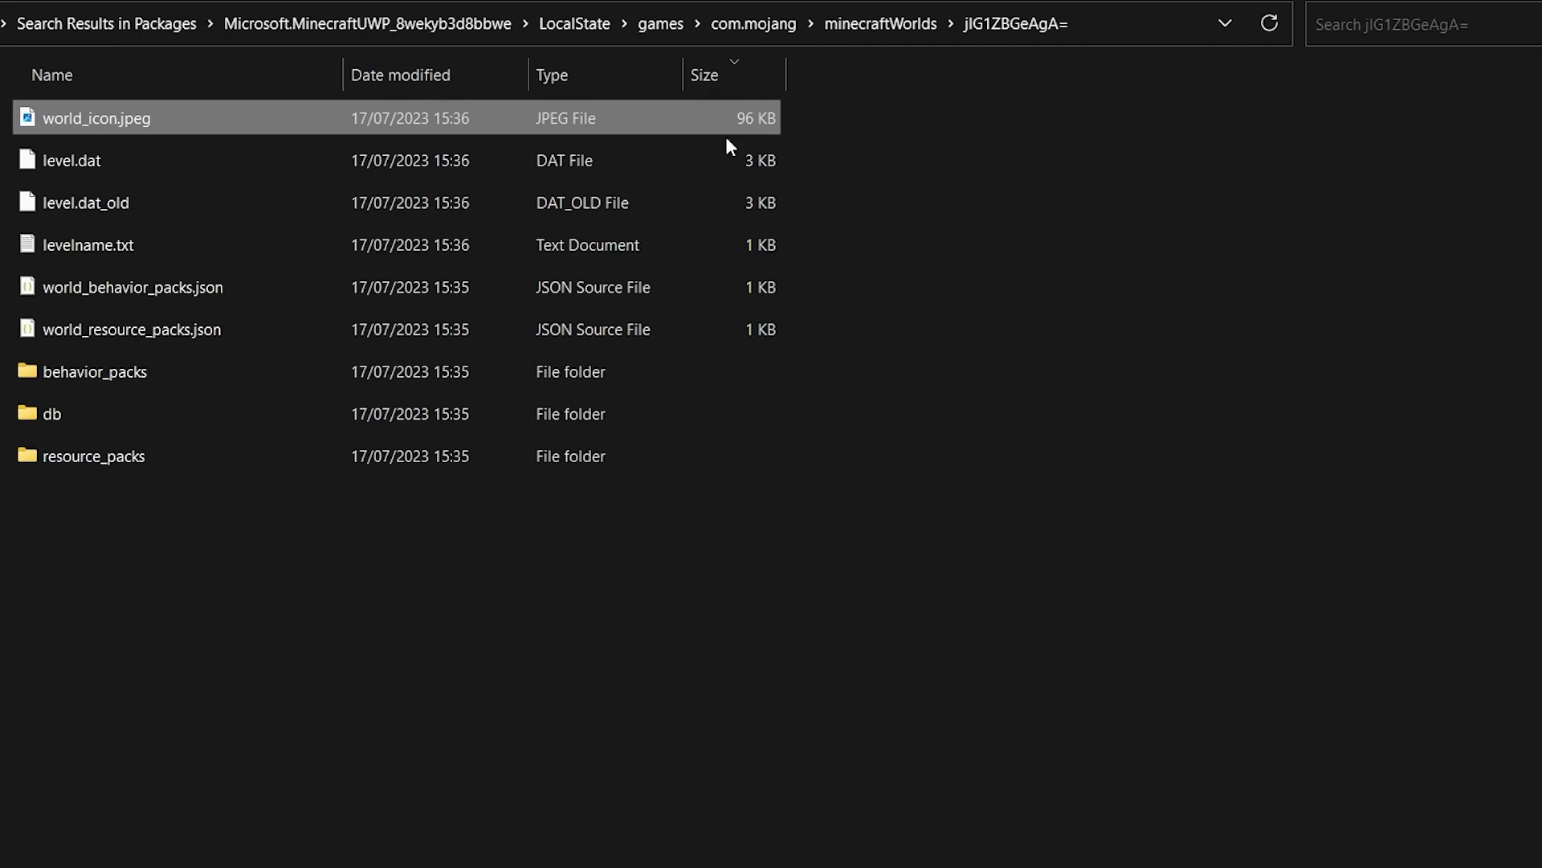
{"action": "left_click", "coordinate": [721, 80]}
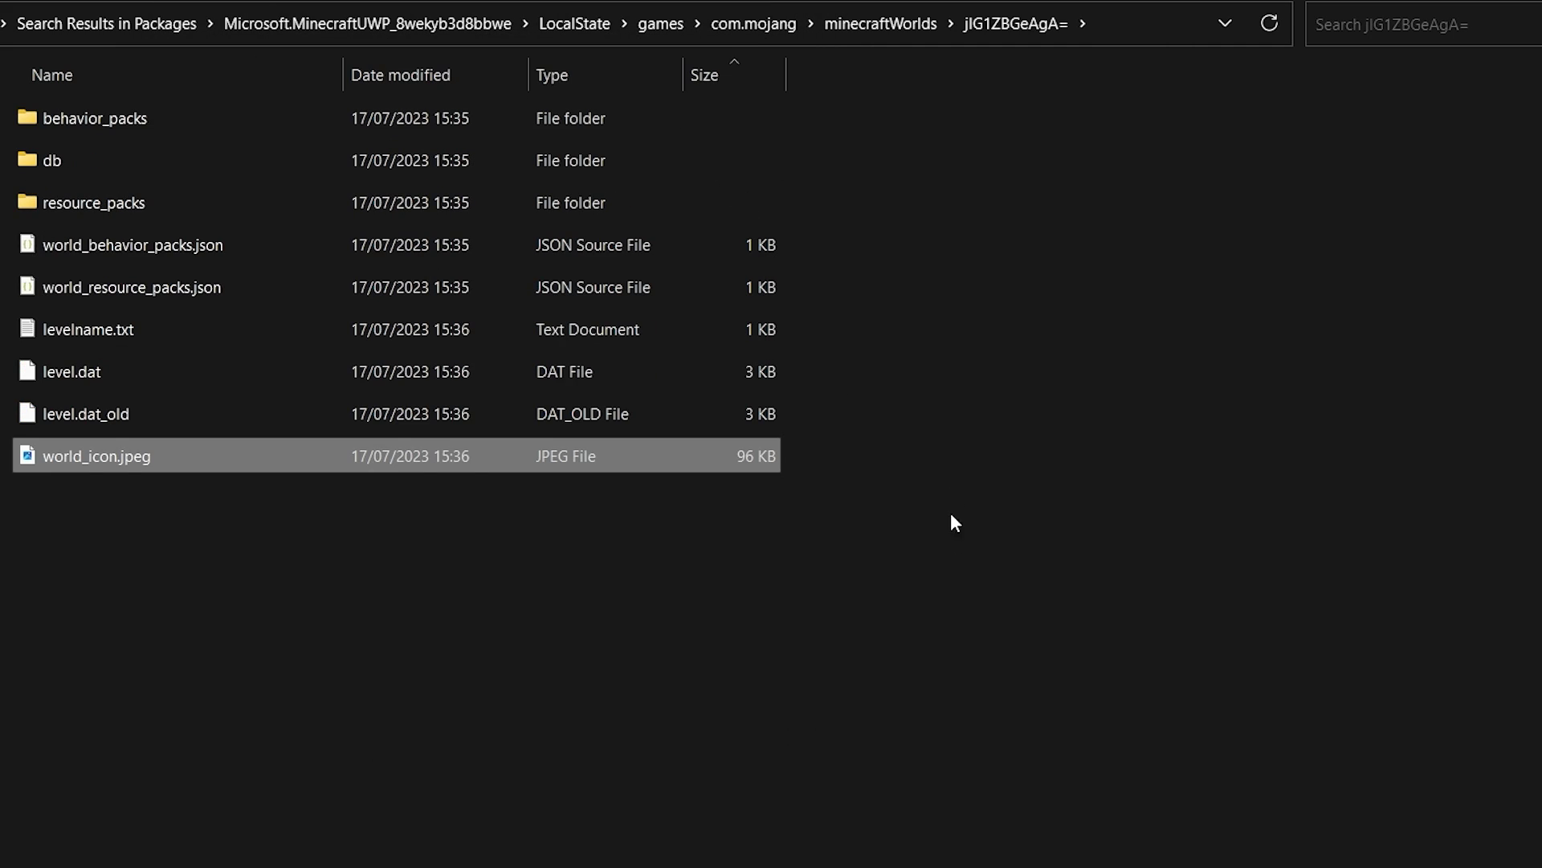
{"action": "left_click", "coordinate": [53, 469]}
{"action": "left_click", "coordinate": [492, 616]}
{"action": "key", "text": "alt+Left"}
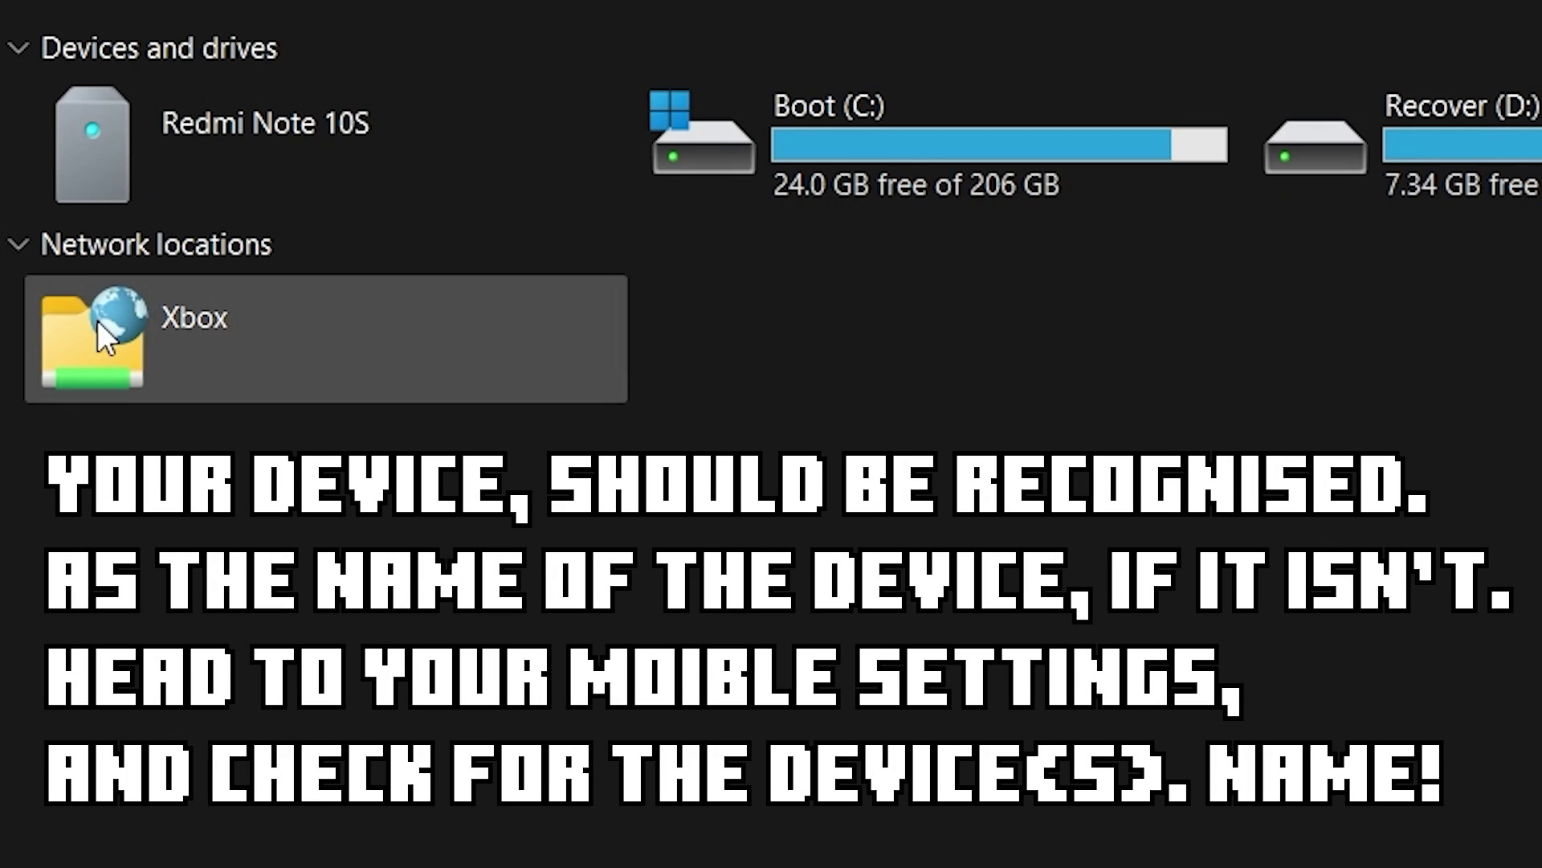
- Open Redmi Note 10S, then Internal shared storage, then the Android folder
{"action": "double_click", "coordinate": [193, 128]}
{"action": "double_click", "coordinate": [175, 120]}
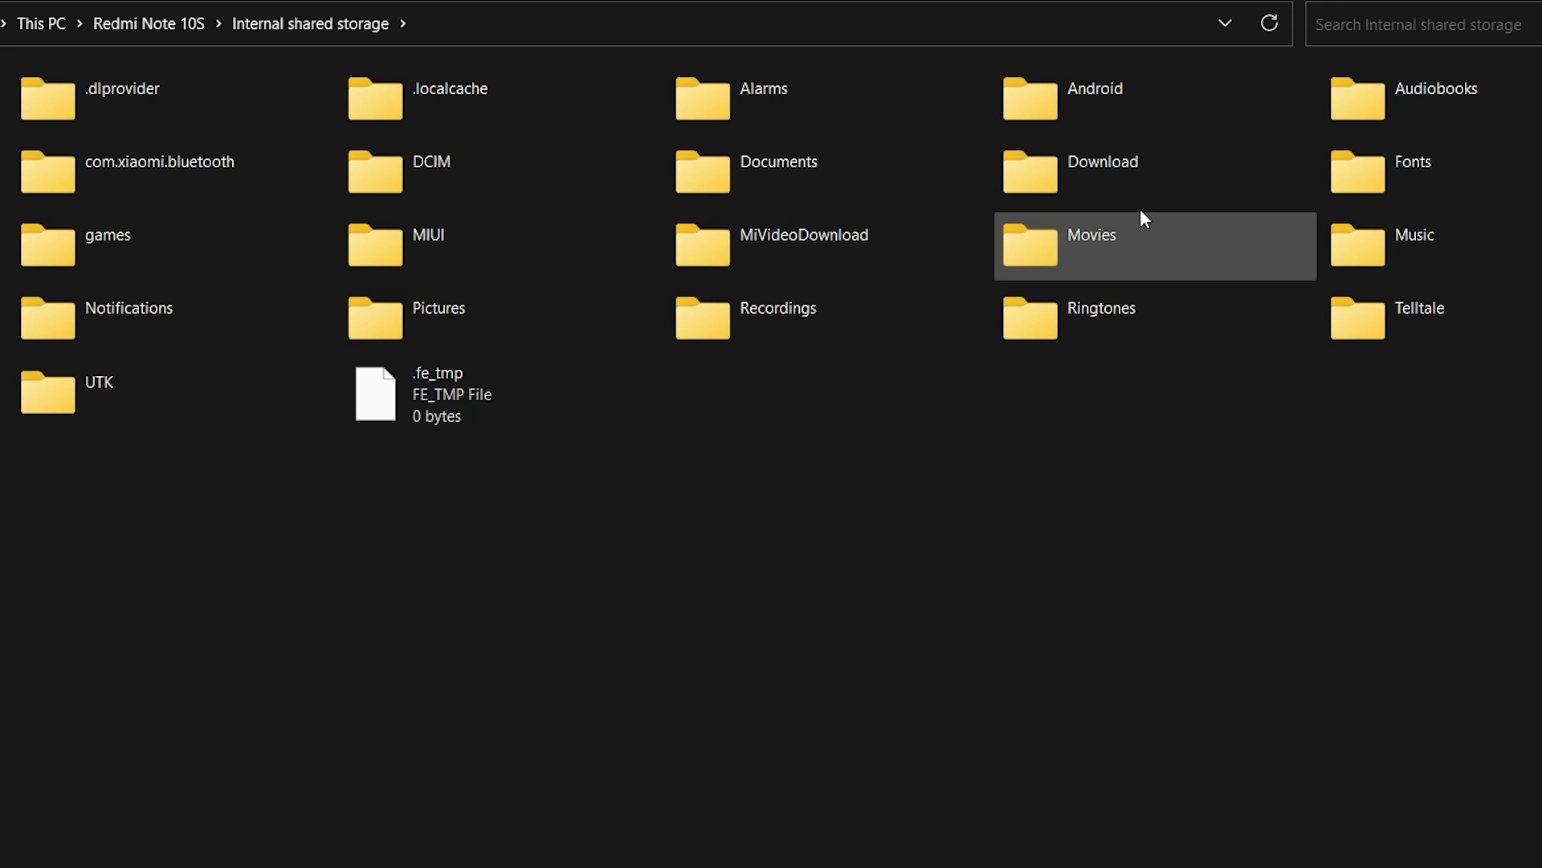
{"action": "double_click", "coordinate": [1124, 108]}
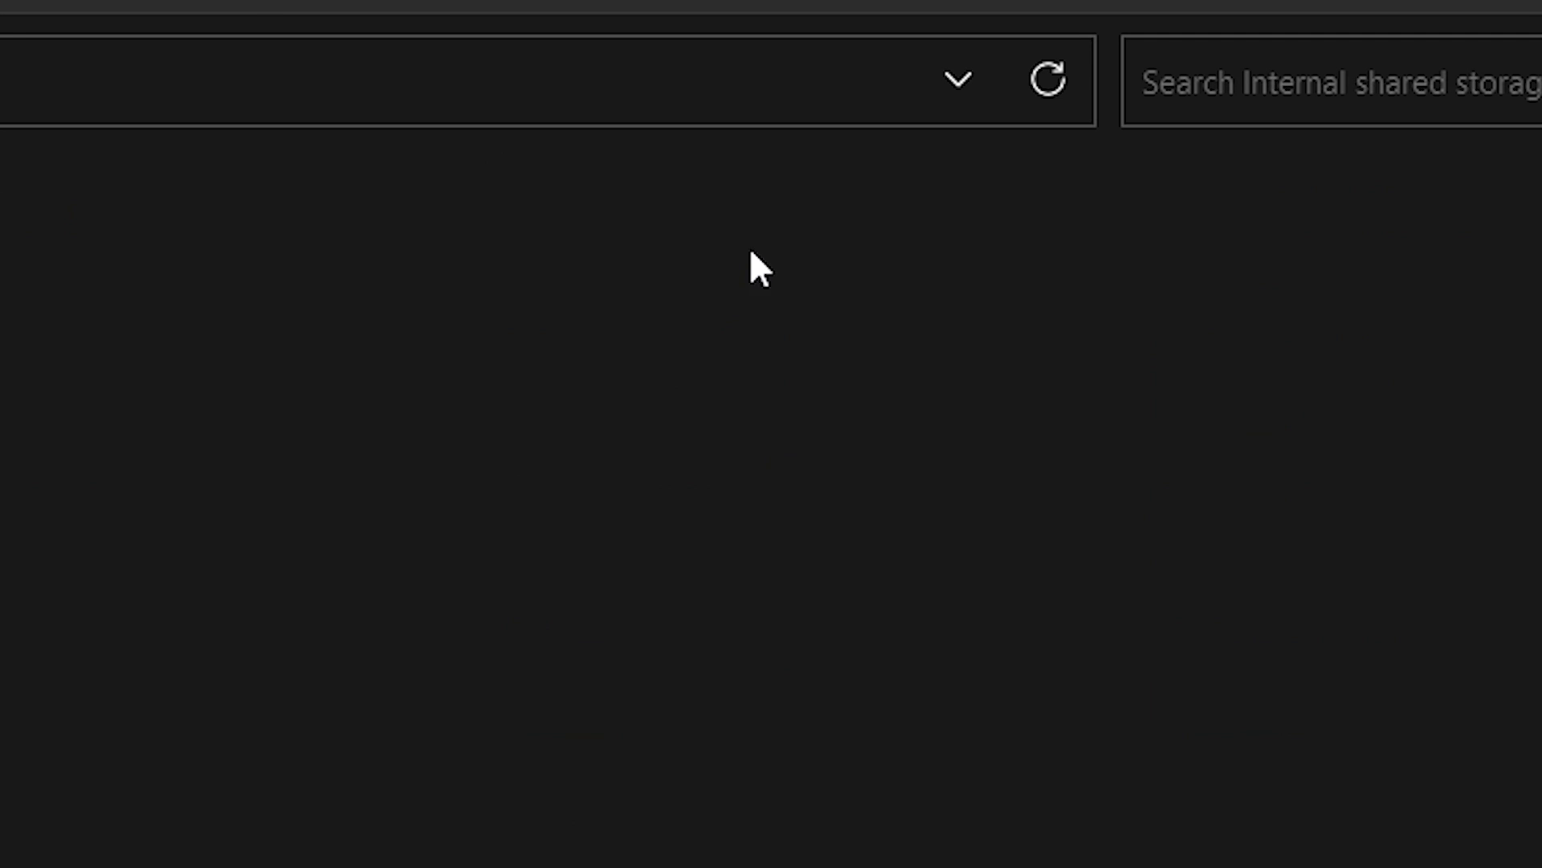
{"action": "left_click_drag", "start_coordinate": [136, 193], "coordinate": [821, 136]}
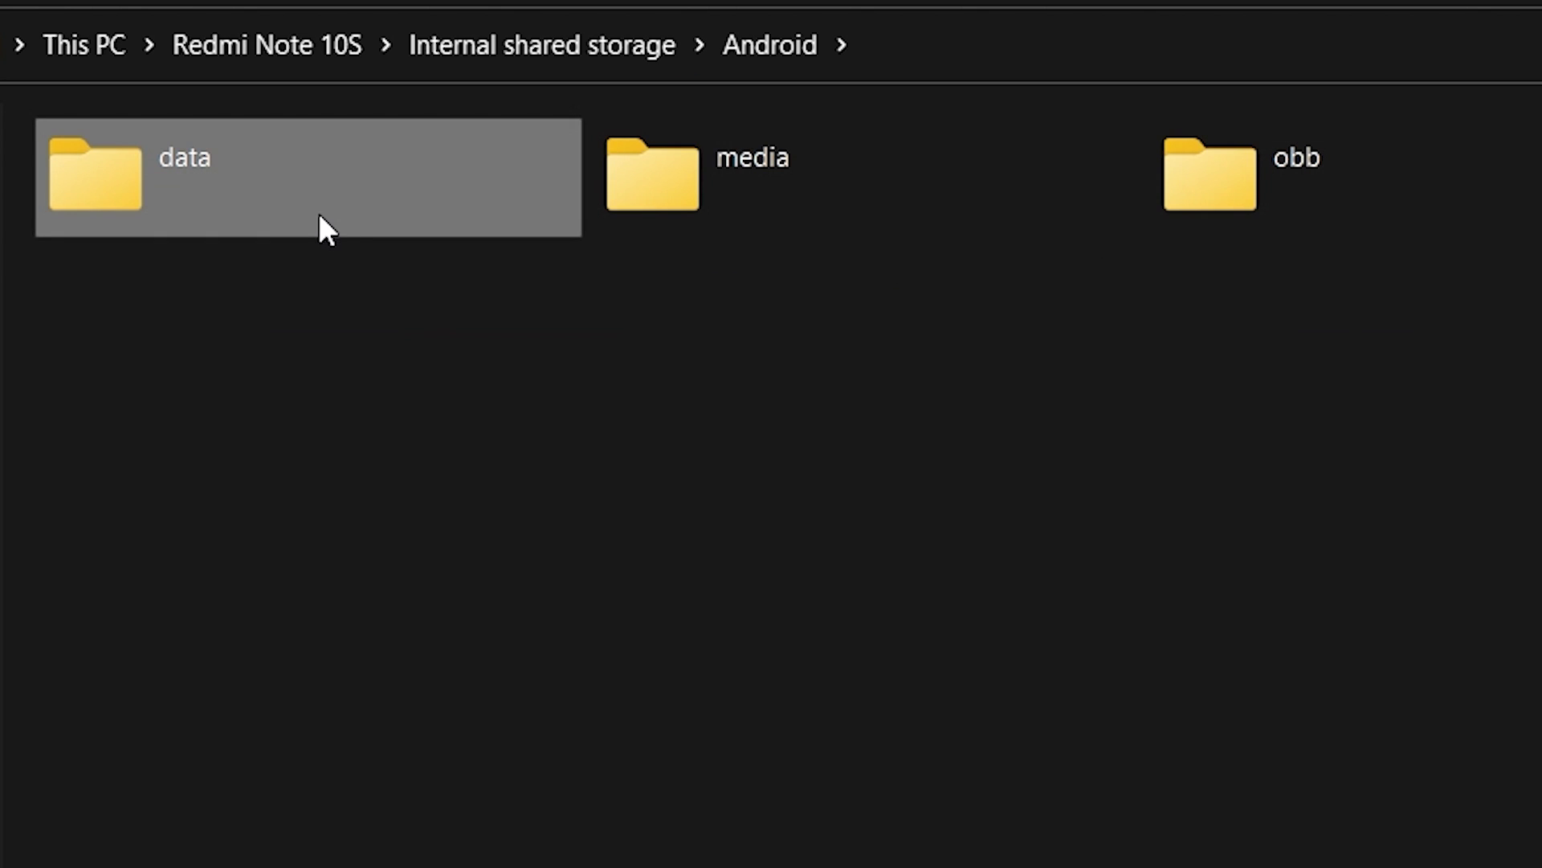
- In Android\data, search 'com.mojang' and open the com.mojang.minecraftpe folder
{"action": "double_click", "coordinate": [312, 219]}
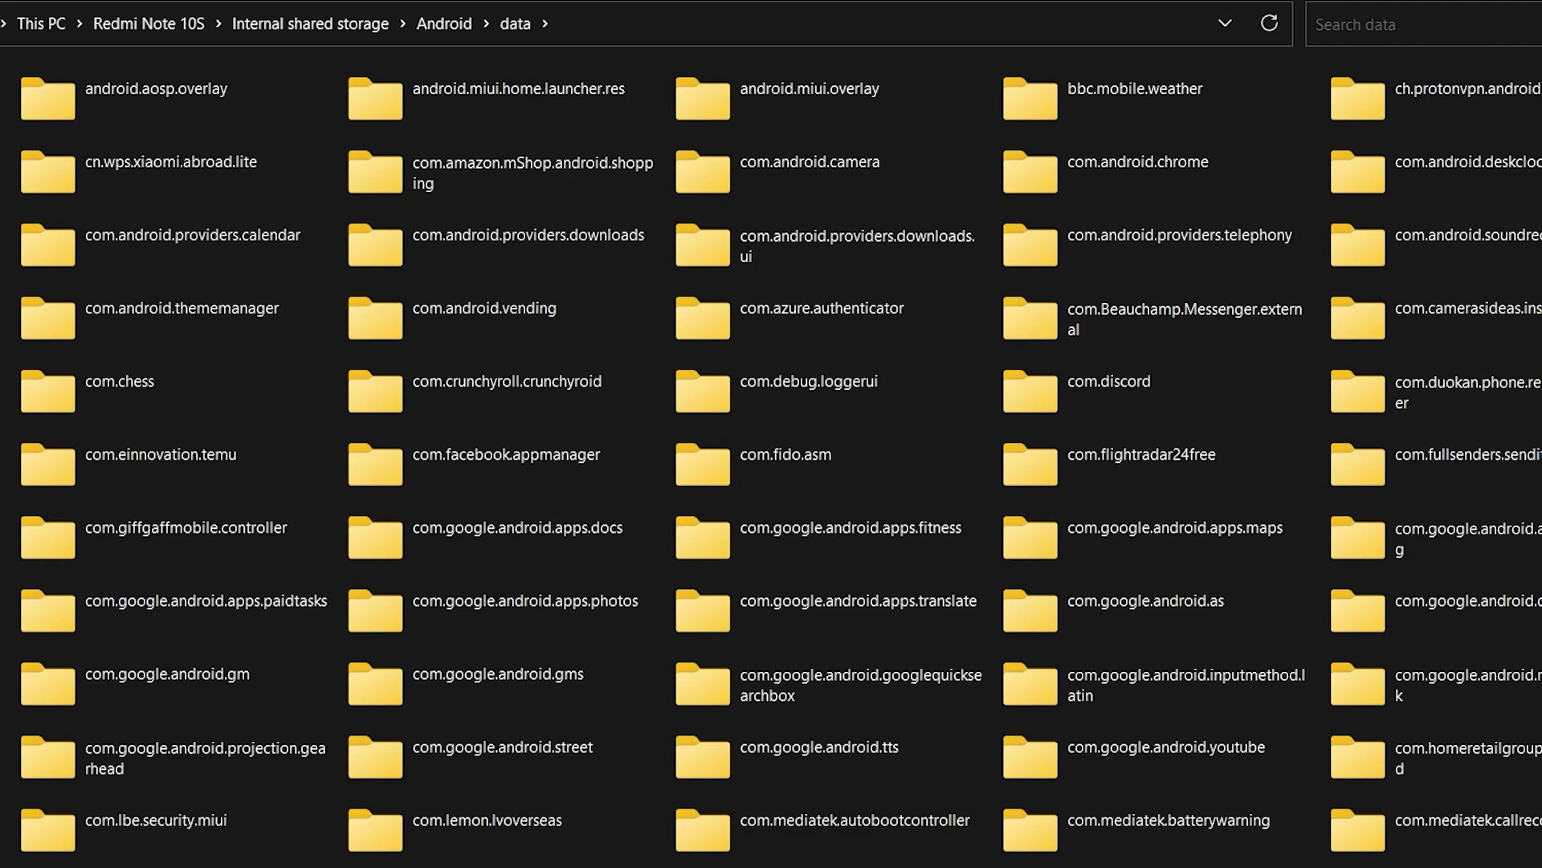
{"action": "scroll", "coordinate": [771, 458], "scroll_direction": "down", "scroll_amount": 6}
{"action": "scroll", "coordinate": [772, 457], "scroll_direction": "up", "scroll_amount": 6}
{"action": "left_click", "coordinate": [1420, 24]}
{"action": "type", "text": "com.mojan"}
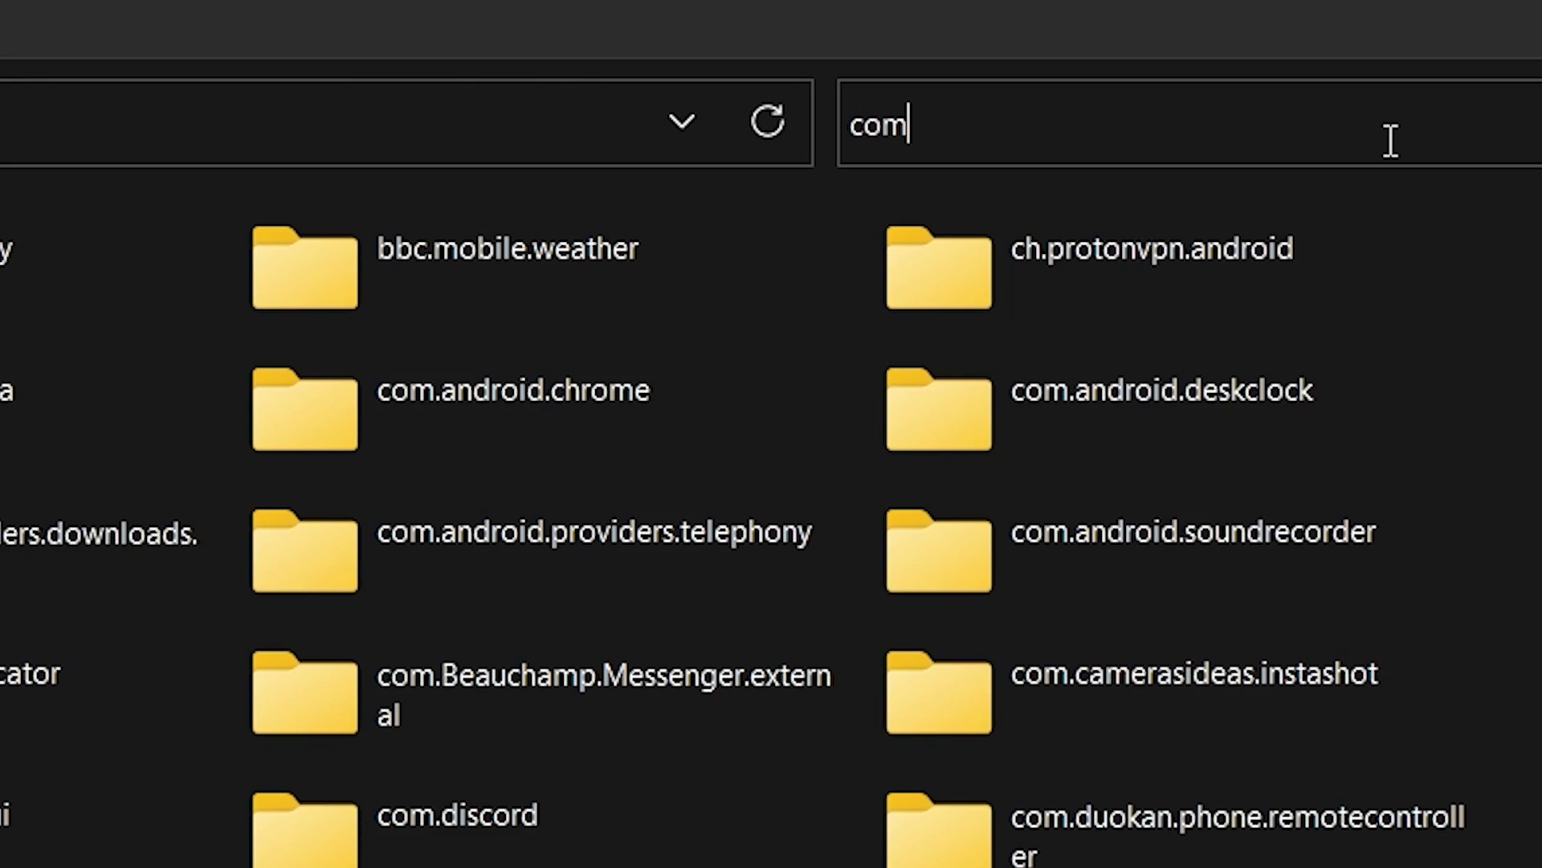
{"action": "type", "text": "g"}
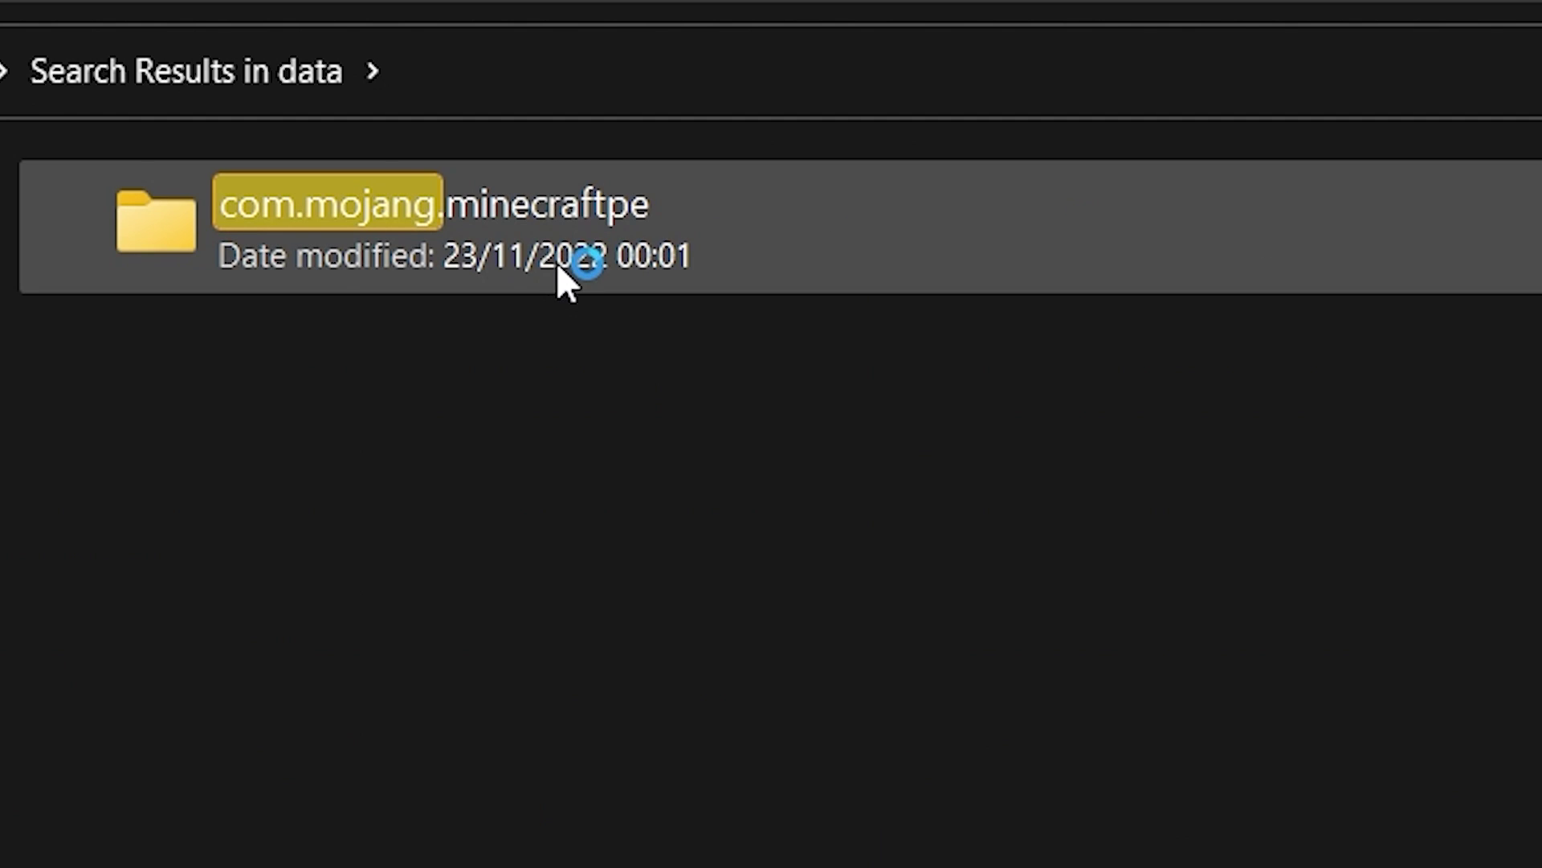
{"action": "left_click_drag", "start_coordinate": [144, 424], "coordinate": [440, 291]}
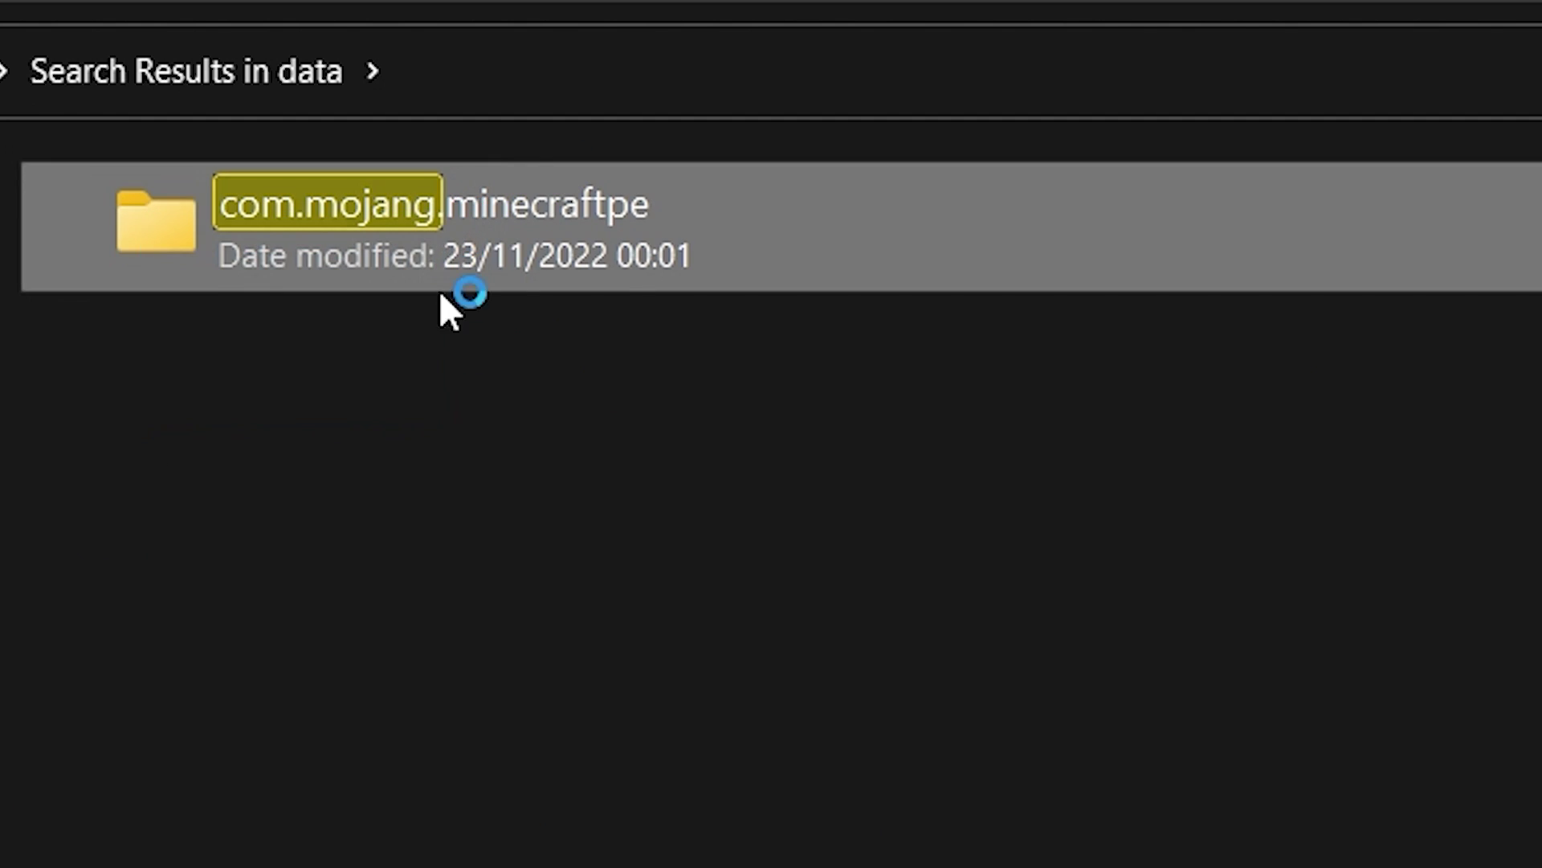
{"action": "double_click", "coordinate": [699, 206]}
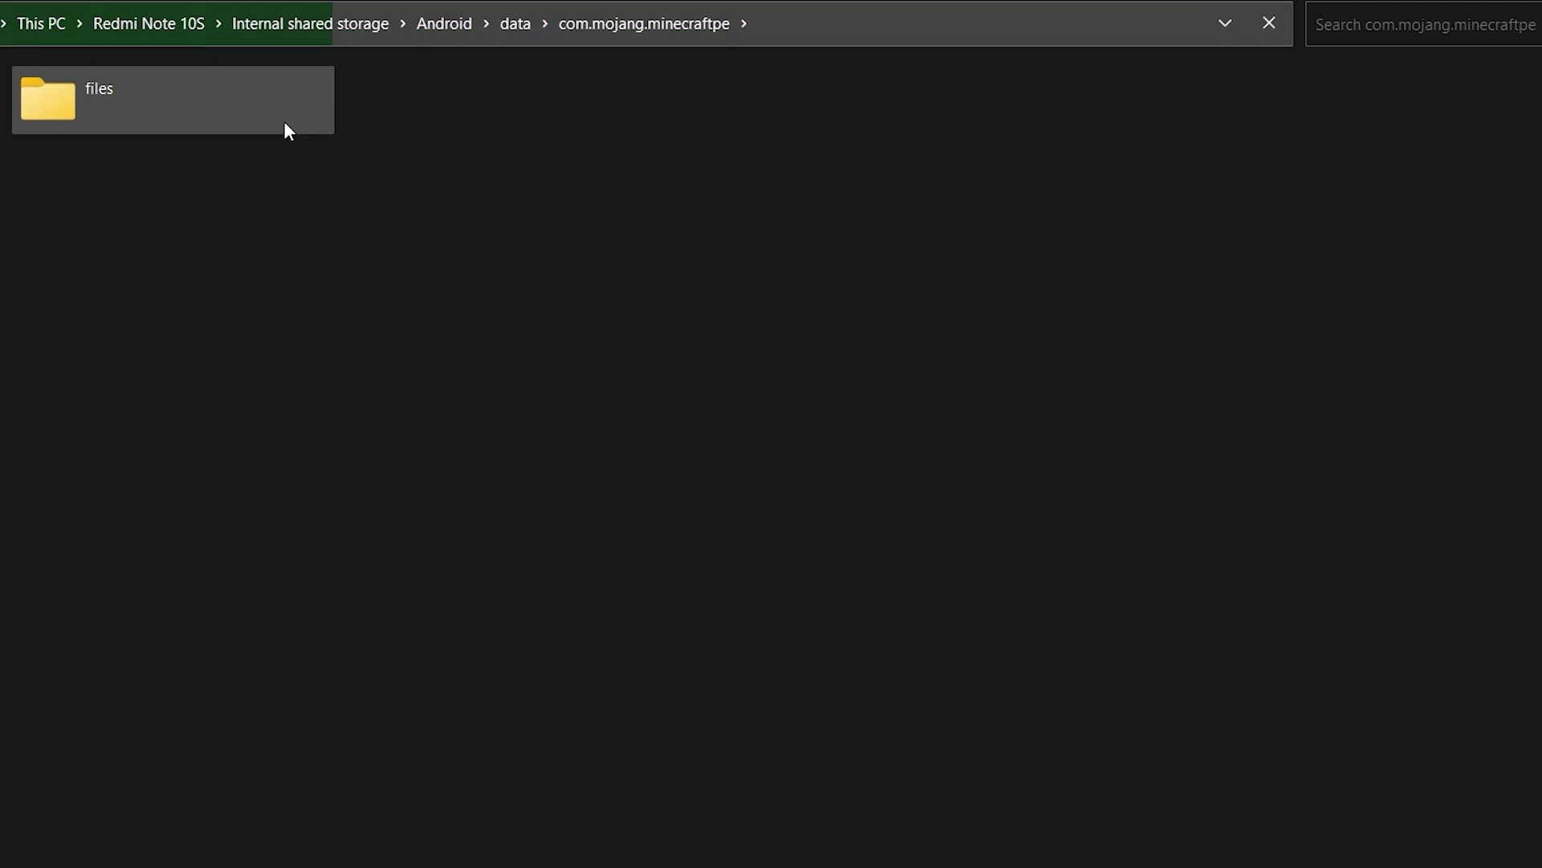
- Open files\games\com.mojang\minecraftWorlds on the phone
{"action": "double_click", "coordinate": [495, 274]}
{"action": "double_click", "coordinate": [192, 119]}
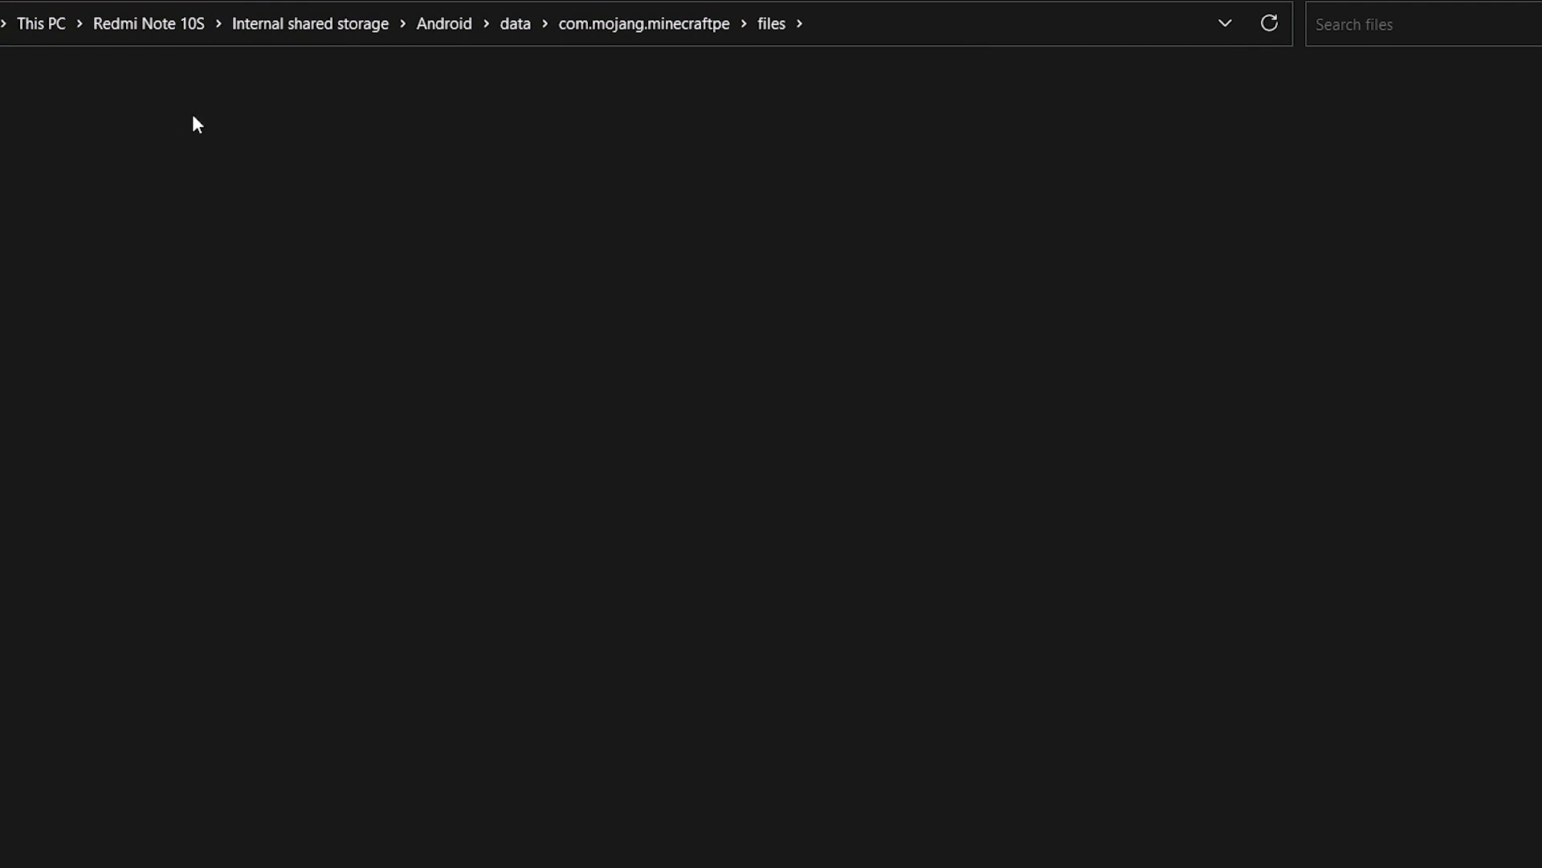
{"action": "double_click", "coordinate": [207, 120]}
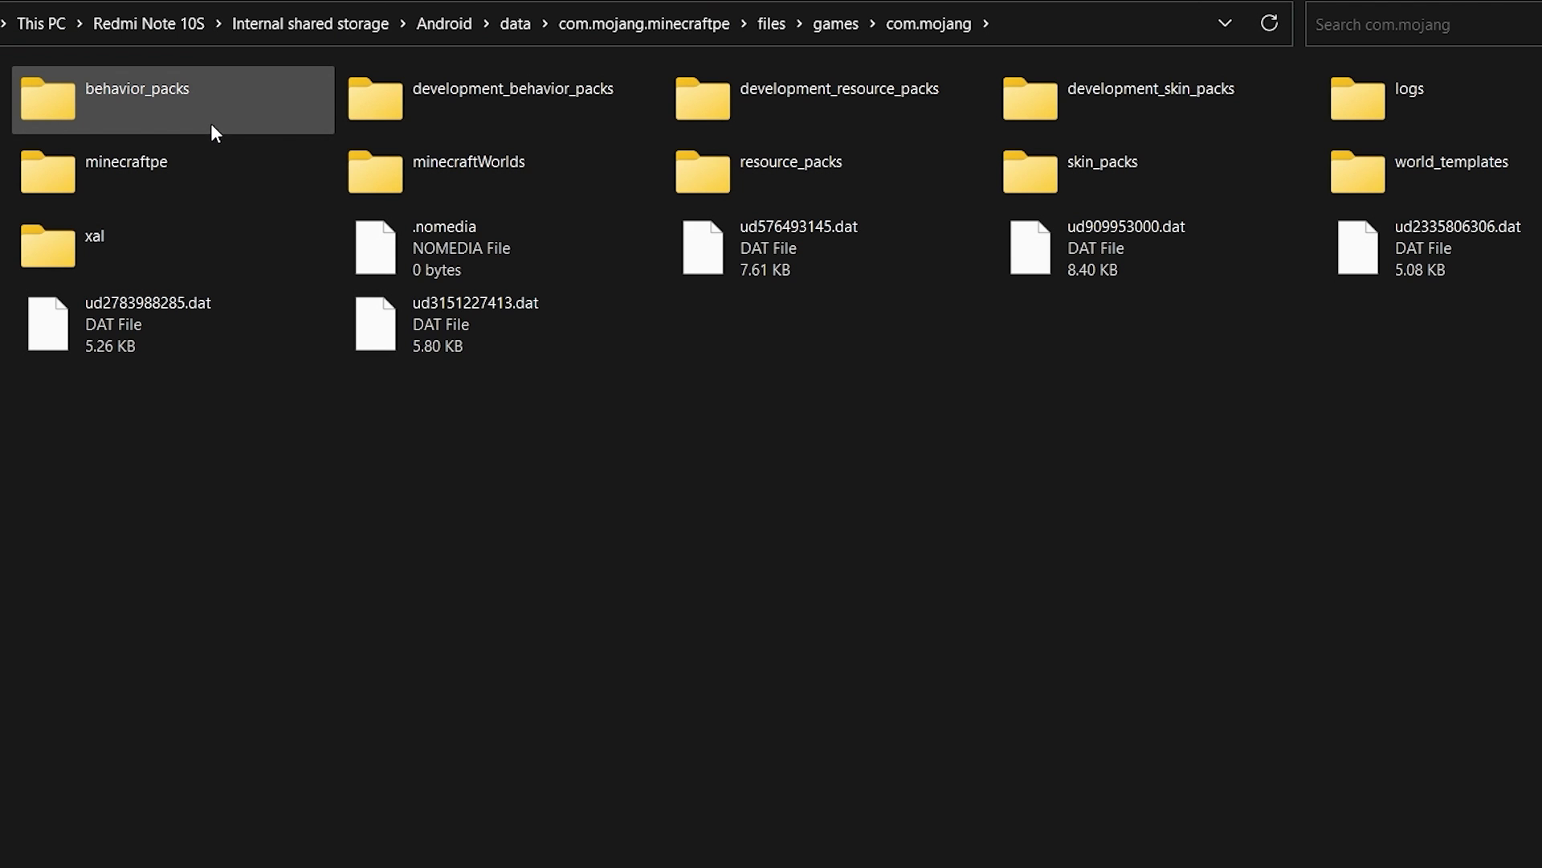
{"action": "double_click", "coordinate": [425, 188]}
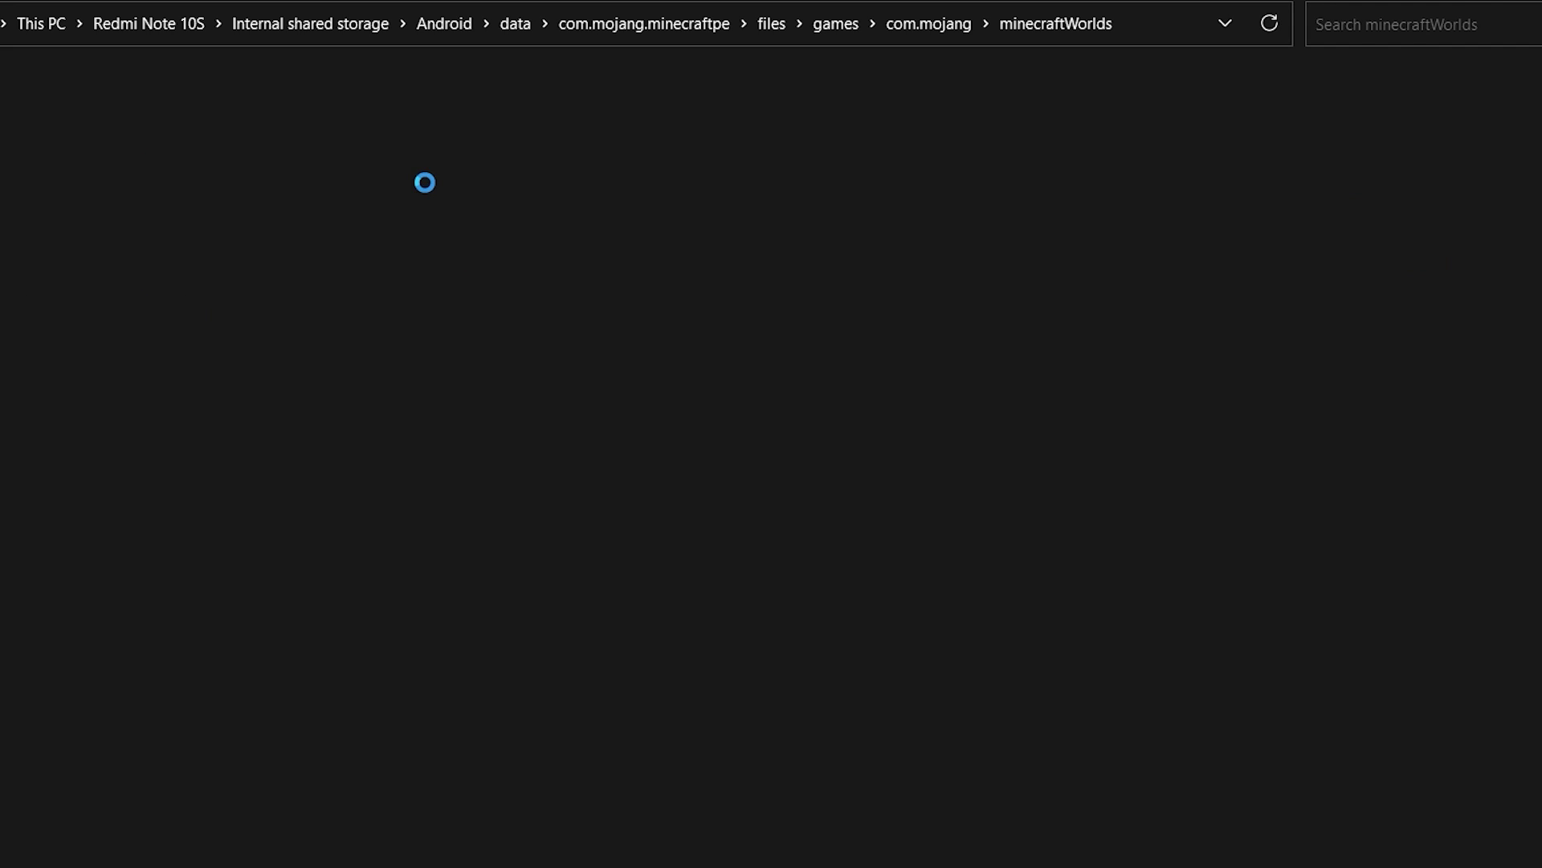
- Select jIG1ZBGeAgA= and fV6GYzE0AQA= and drag them into the phone's minecraftWorlds folder
{"action": "left_click_drag", "start_coordinate": [1398, 214], "coordinate": [203, 114]}
{"action": "left_click", "coordinate": [211, 332]}
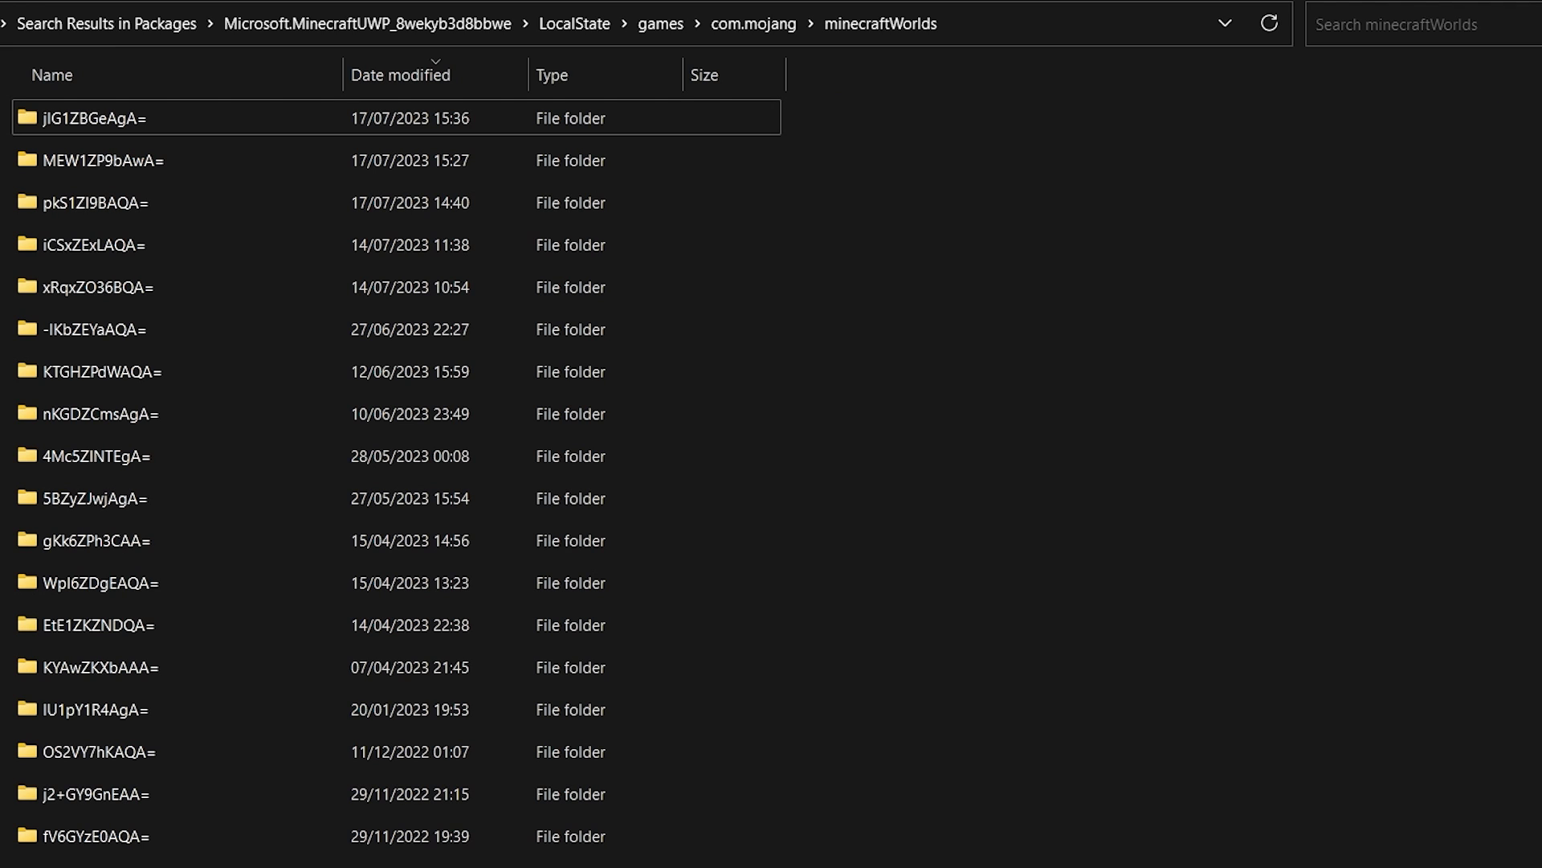
{"action": "left_click", "coordinate": [207, 123]}
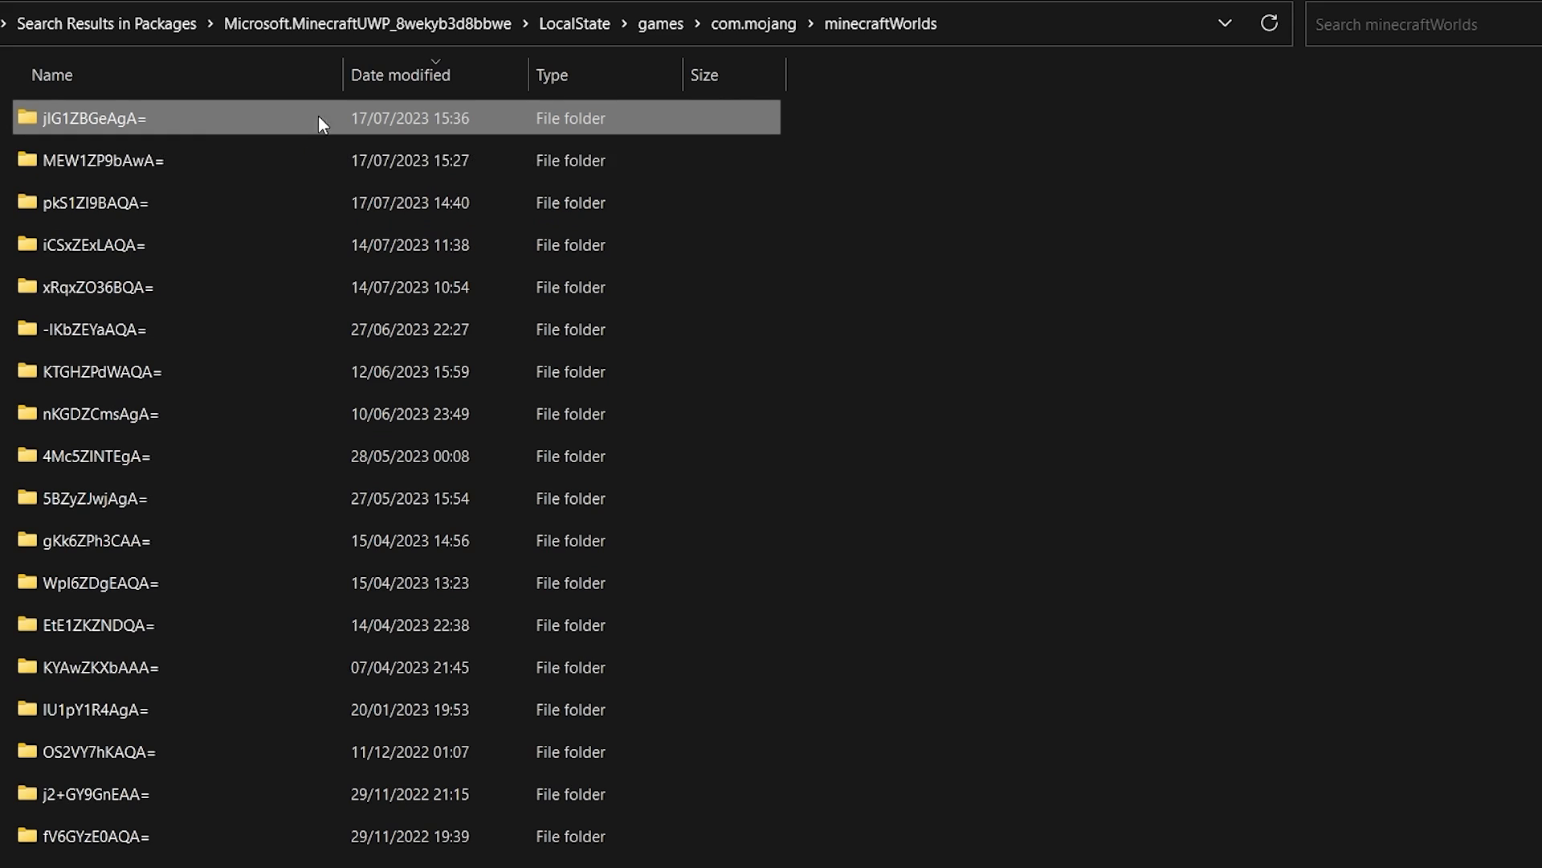
{"action": "left_click", "coordinate": [161, 835], "text": "ctrl"}
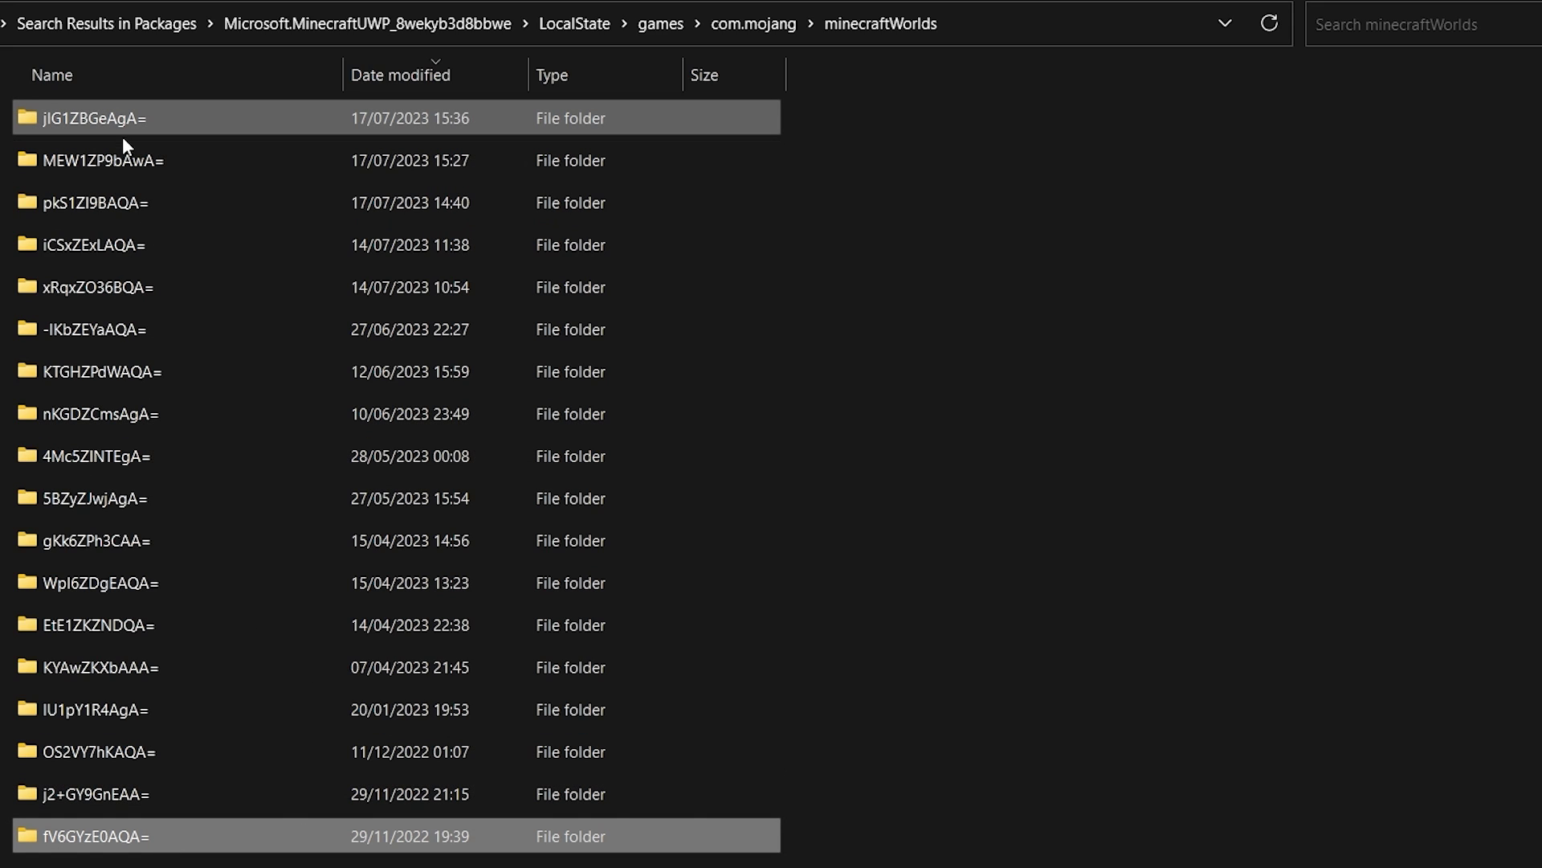
{"action": "left_click_drag", "start_coordinate": [122, 137], "coordinate": [322, 376]}
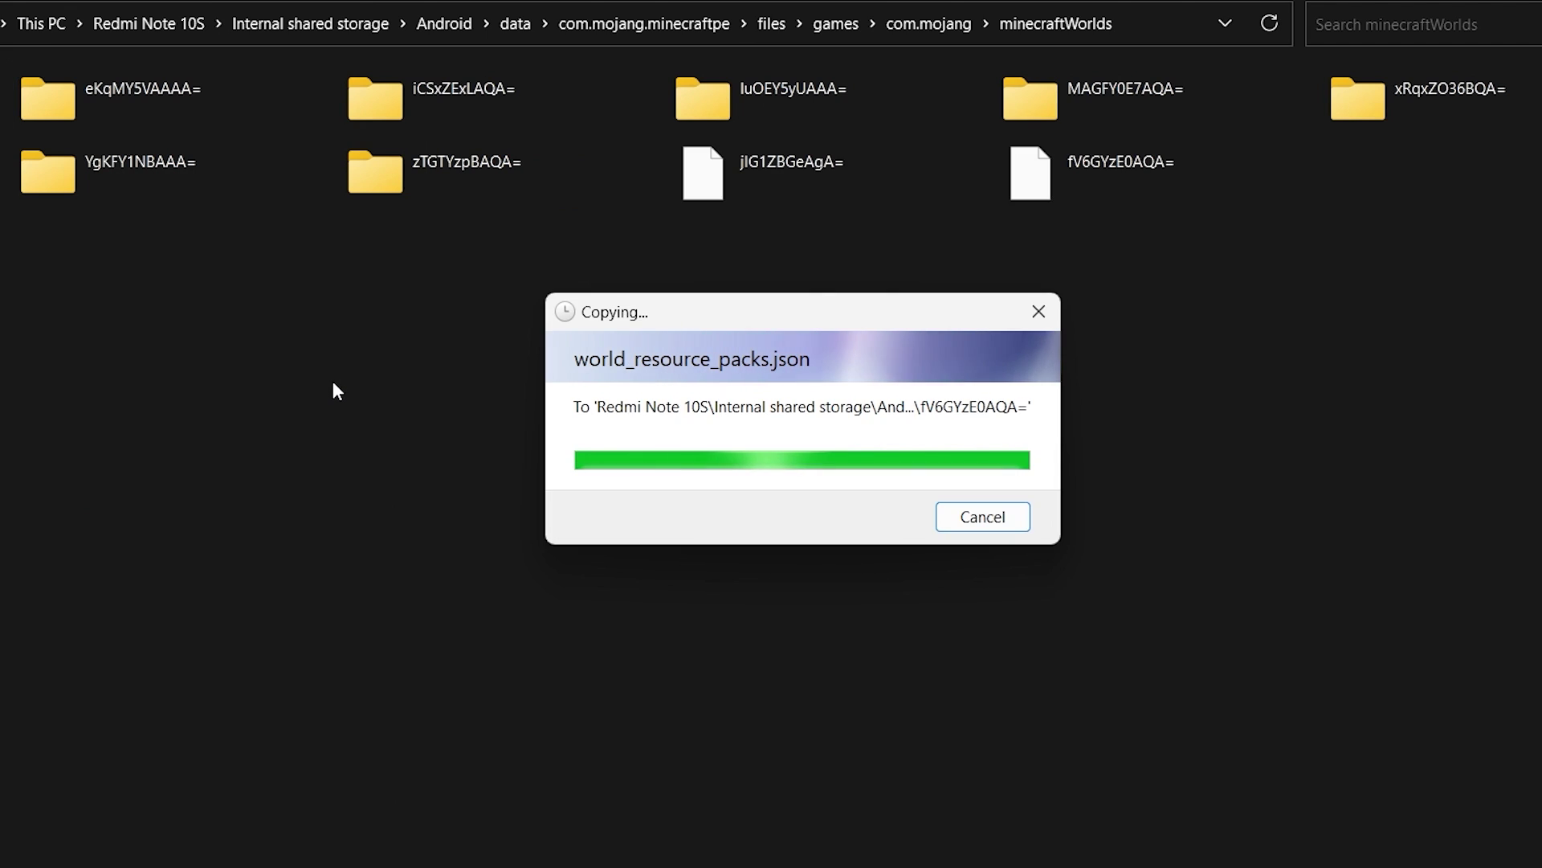
- Check the two copied folders on the phone, refresh, and switch back to the PC worlds list
{"action": "left_click_drag", "start_coordinate": [747, 275], "coordinate": [1115, 160]}
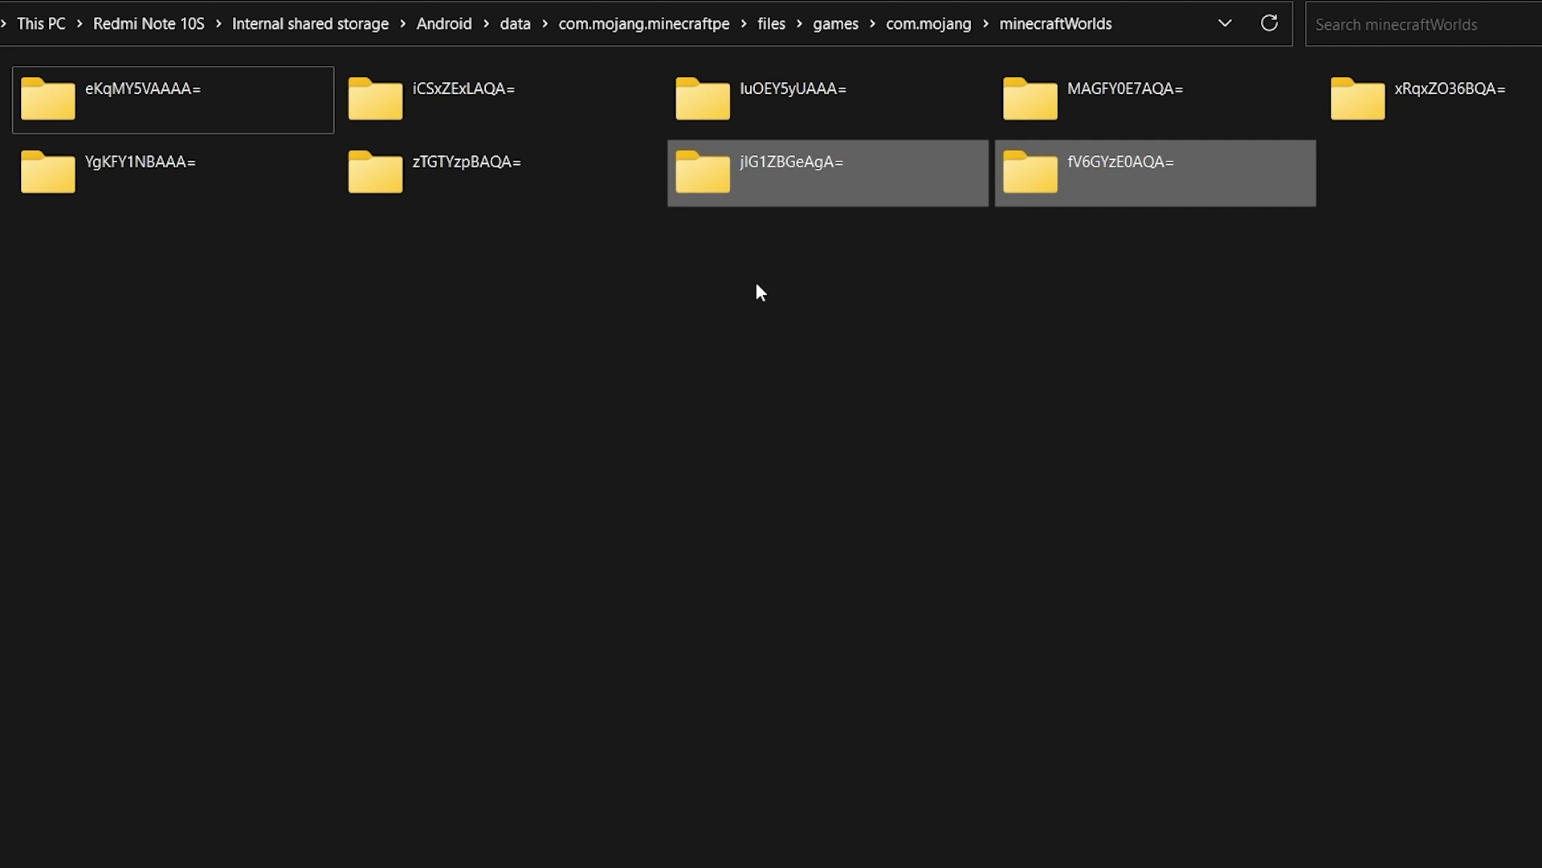
{"action": "left_click_drag", "start_coordinate": [825, 309], "coordinate": [1016, 165]}
{"action": "left_click", "coordinate": [759, 295]}
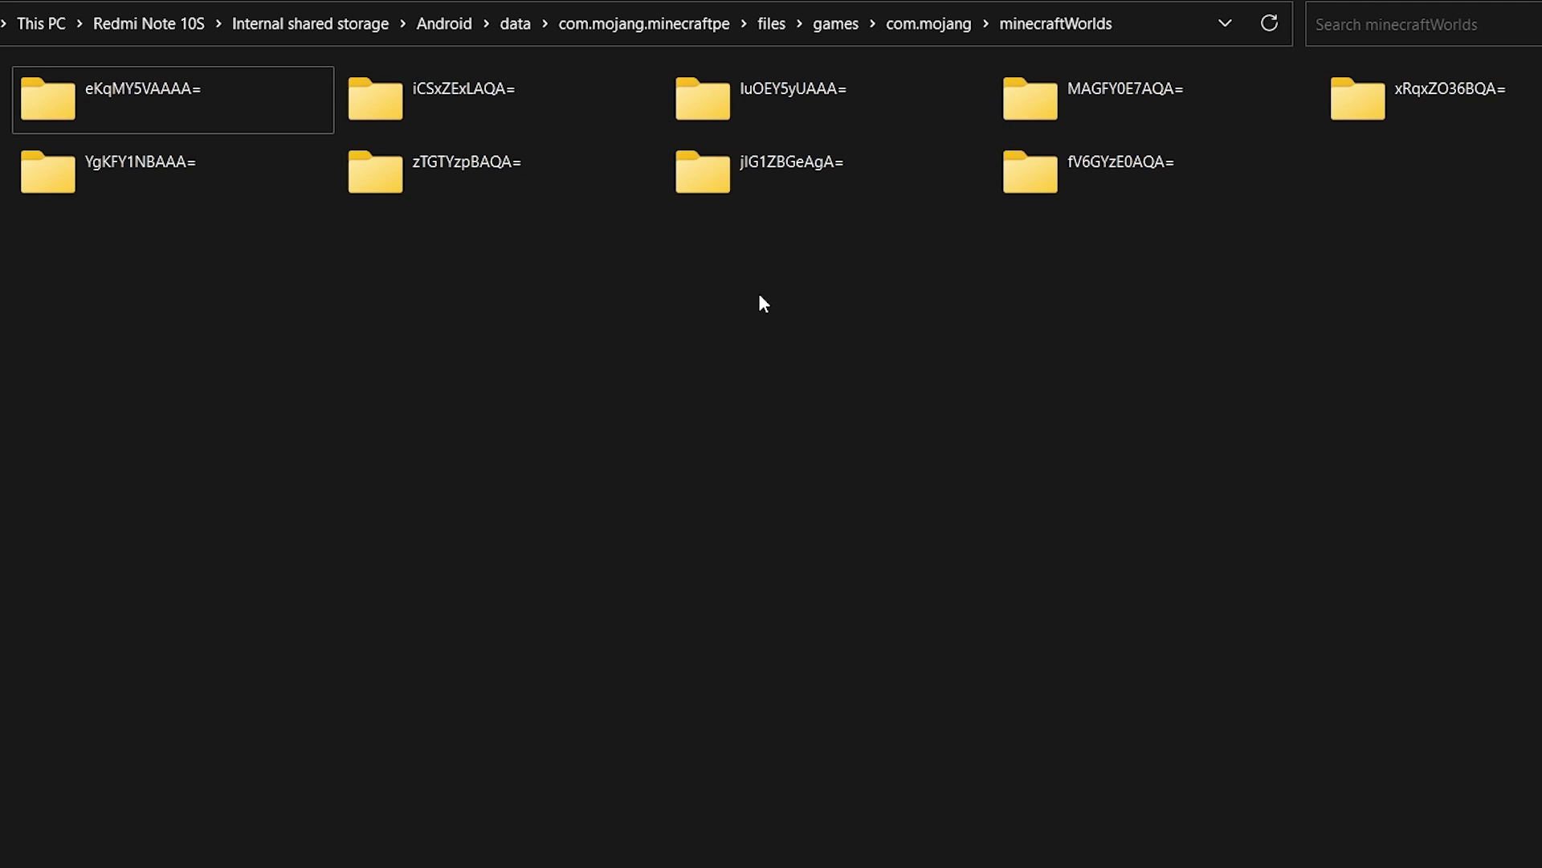
{"action": "key", "text": "F5"}
{"action": "key", "text": "alt+Tab"}
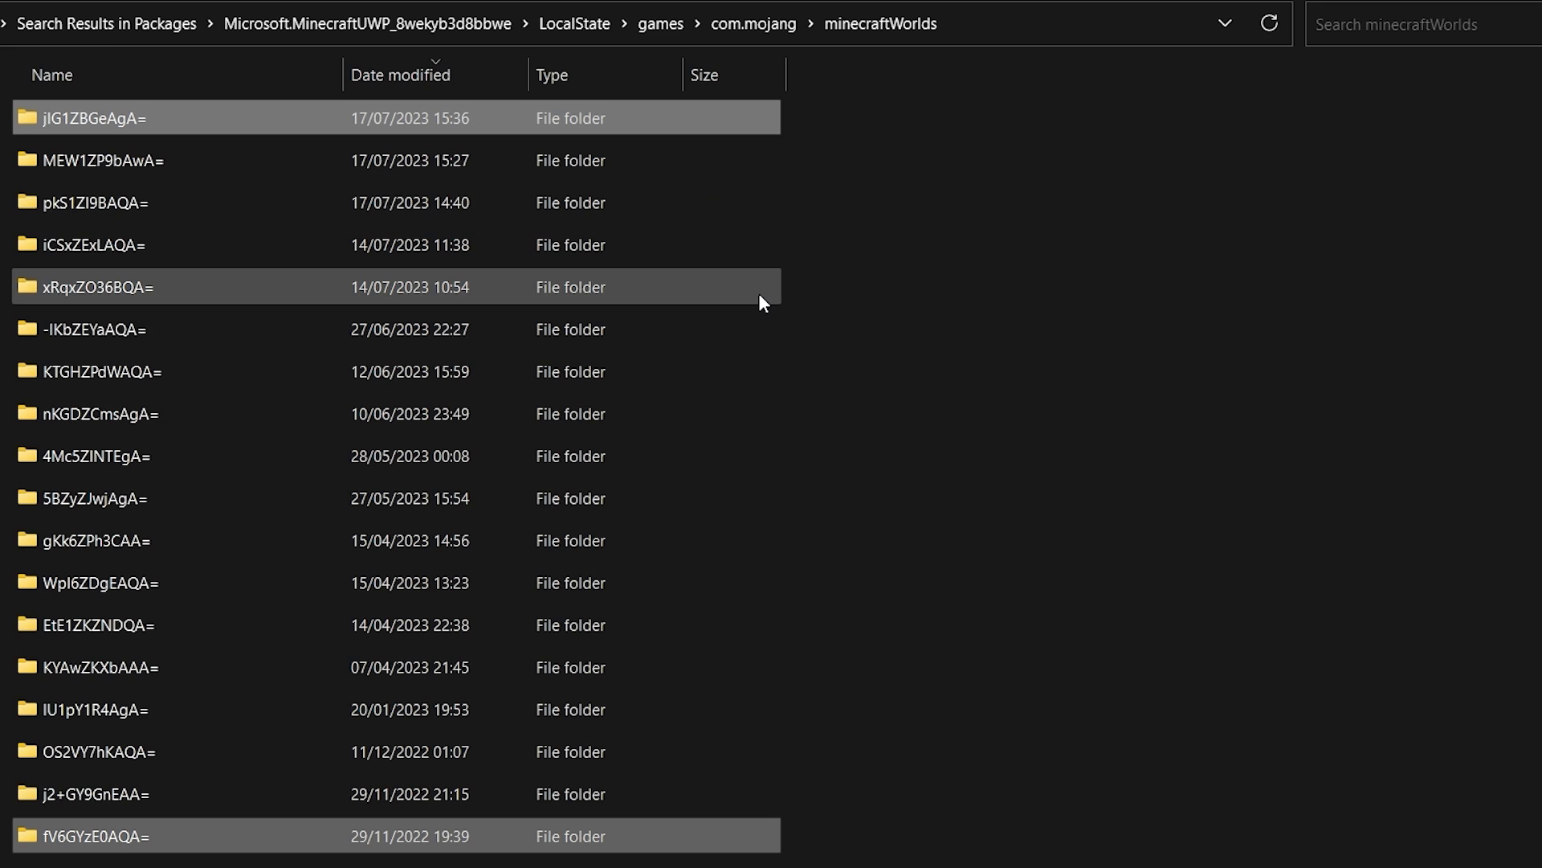
{"action": "left_click", "coordinate": [952, 351]}
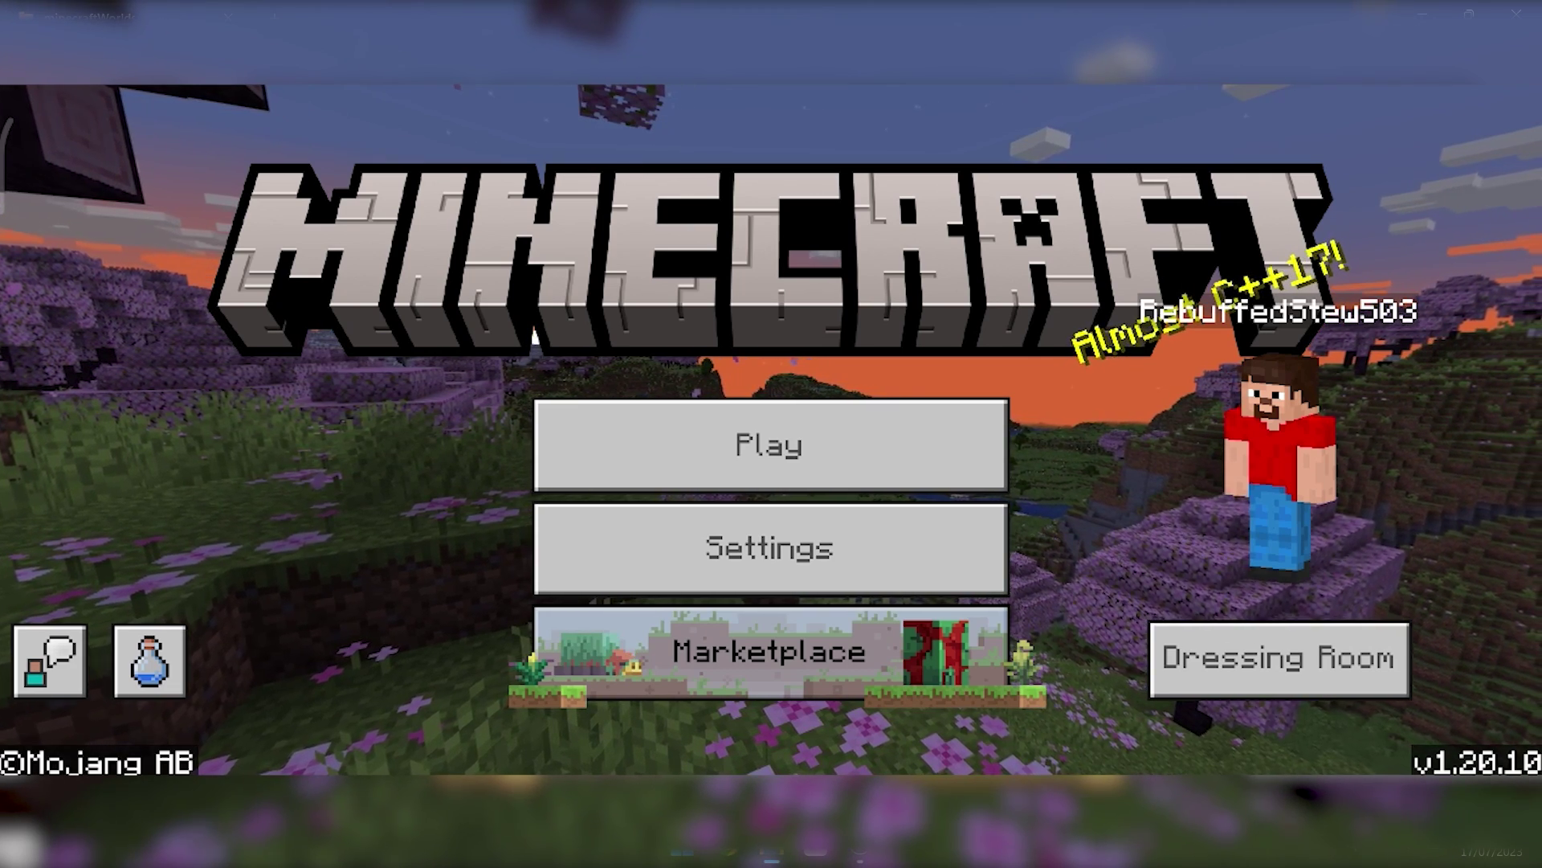
- In Settings > Storage, keep File Storage Location on External after acknowledging the warning
{"action": "left_click", "coordinate": [770, 548]}
{"action": "scroll", "coordinate": [305, 466], "scroll_direction": "down", "scroll_amount": 3}
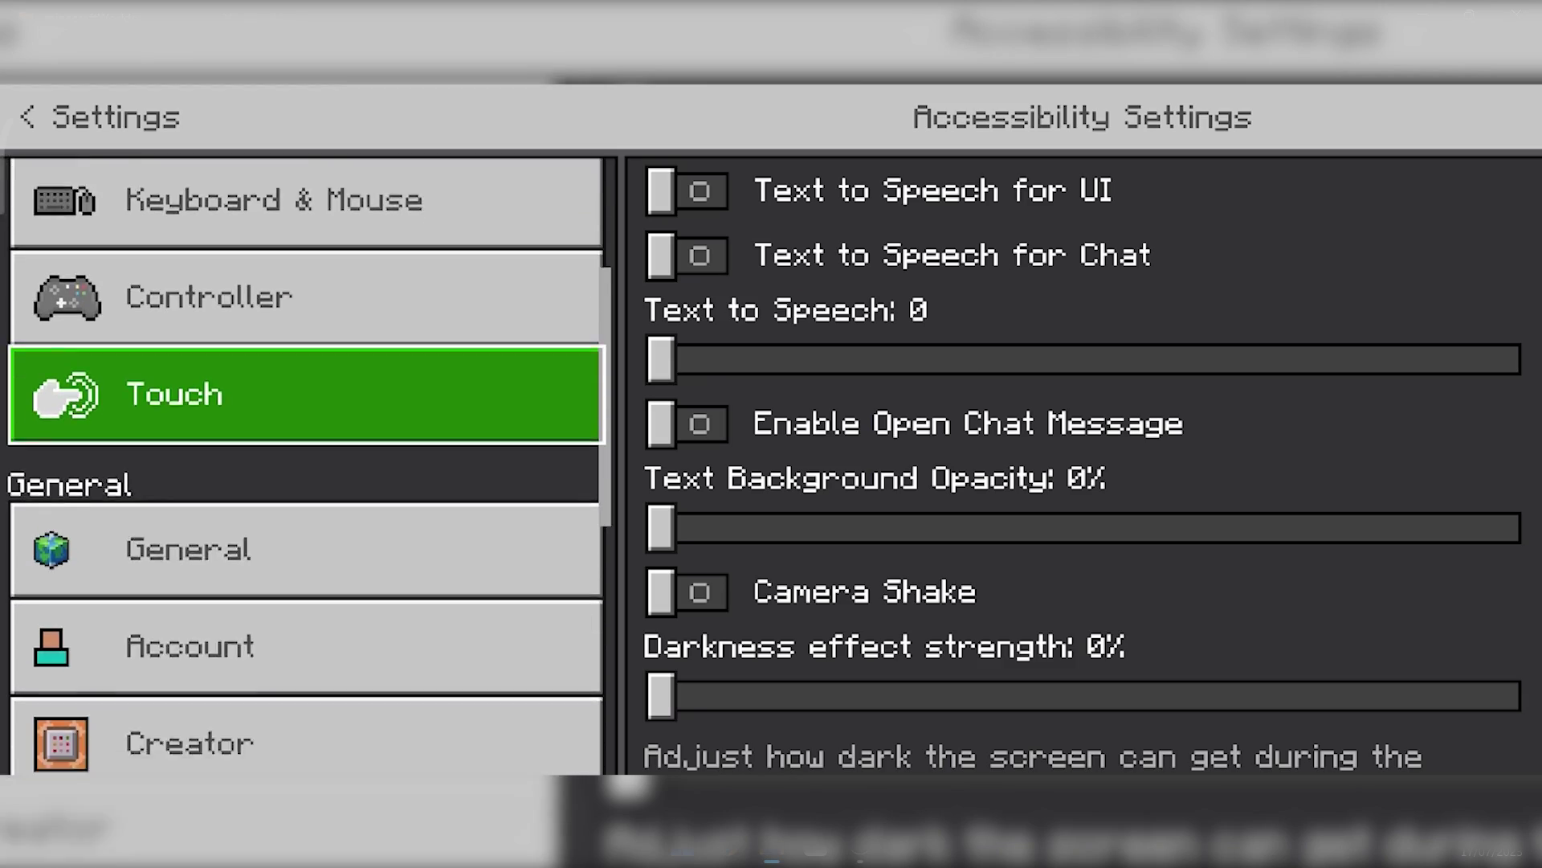
{"action": "scroll", "coordinate": [305, 410], "scroll_direction": "down", "scroll_amount": 7}
{"action": "left_click", "coordinate": [305, 604]}
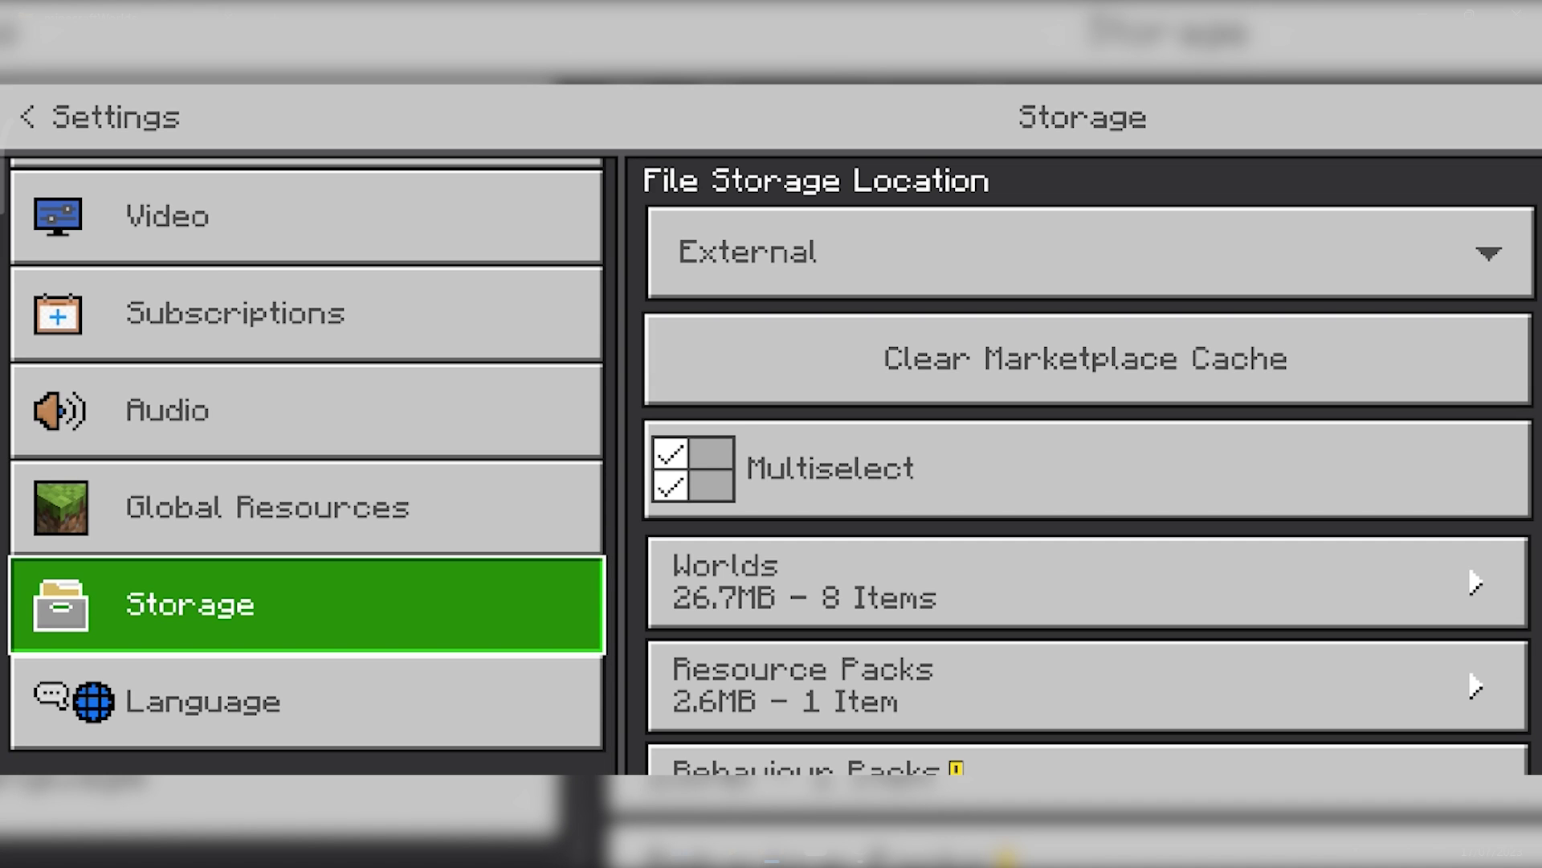
{"action": "left_click", "coordinate": [1091, 253]}
{"action": "left_click", "coordinate": [820, 243]}
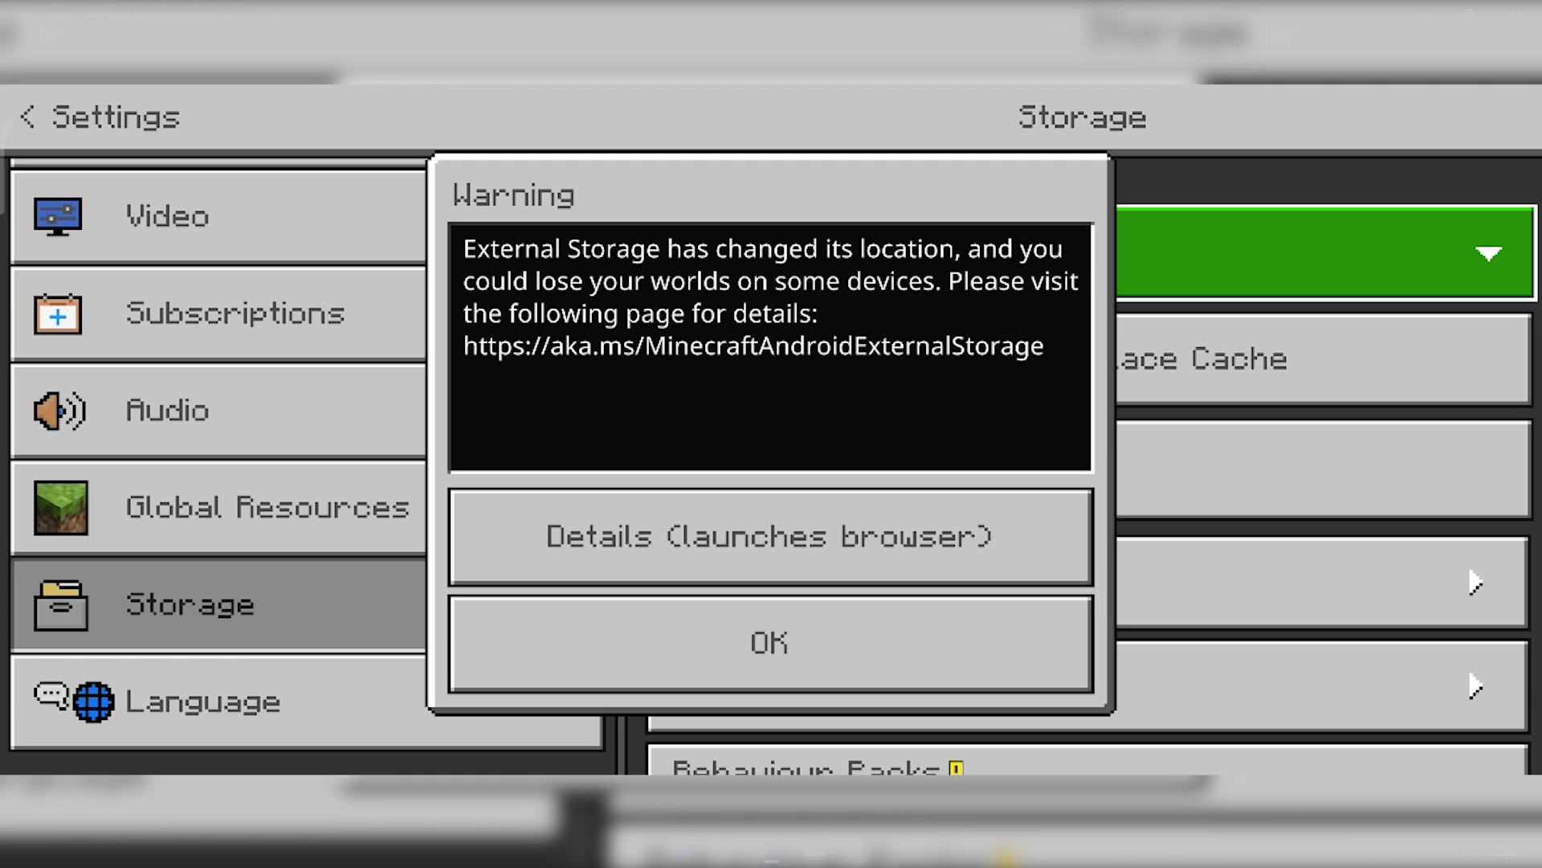
{"action": "left_click", "coordinate": [770, 643]}
{"action": "left_click", "coordinate": [1090, 253]}
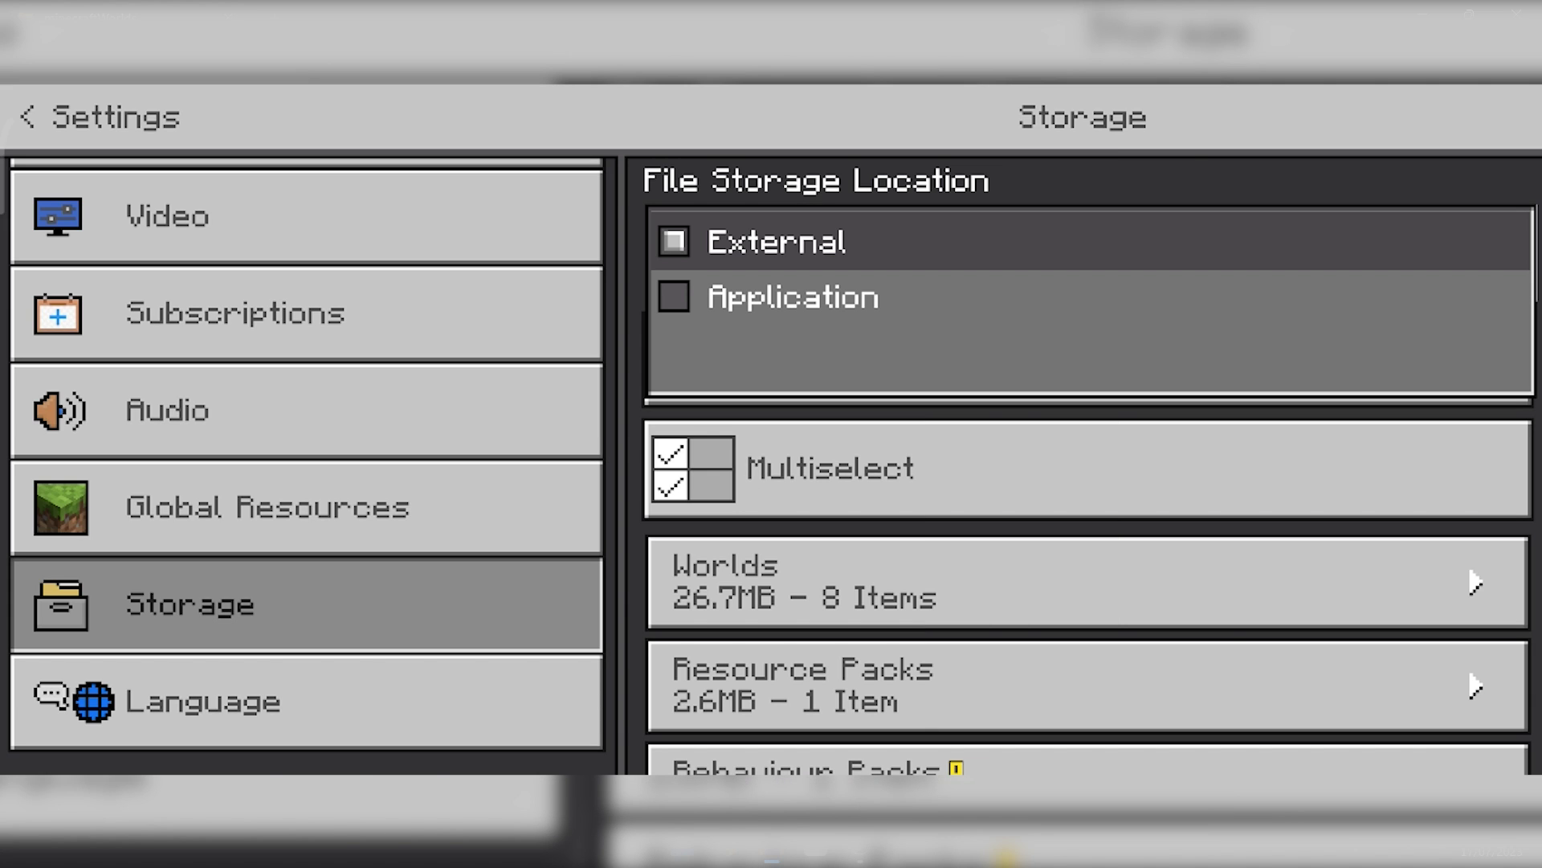
{"action": "left_click", "coordinate": [819, 242]}
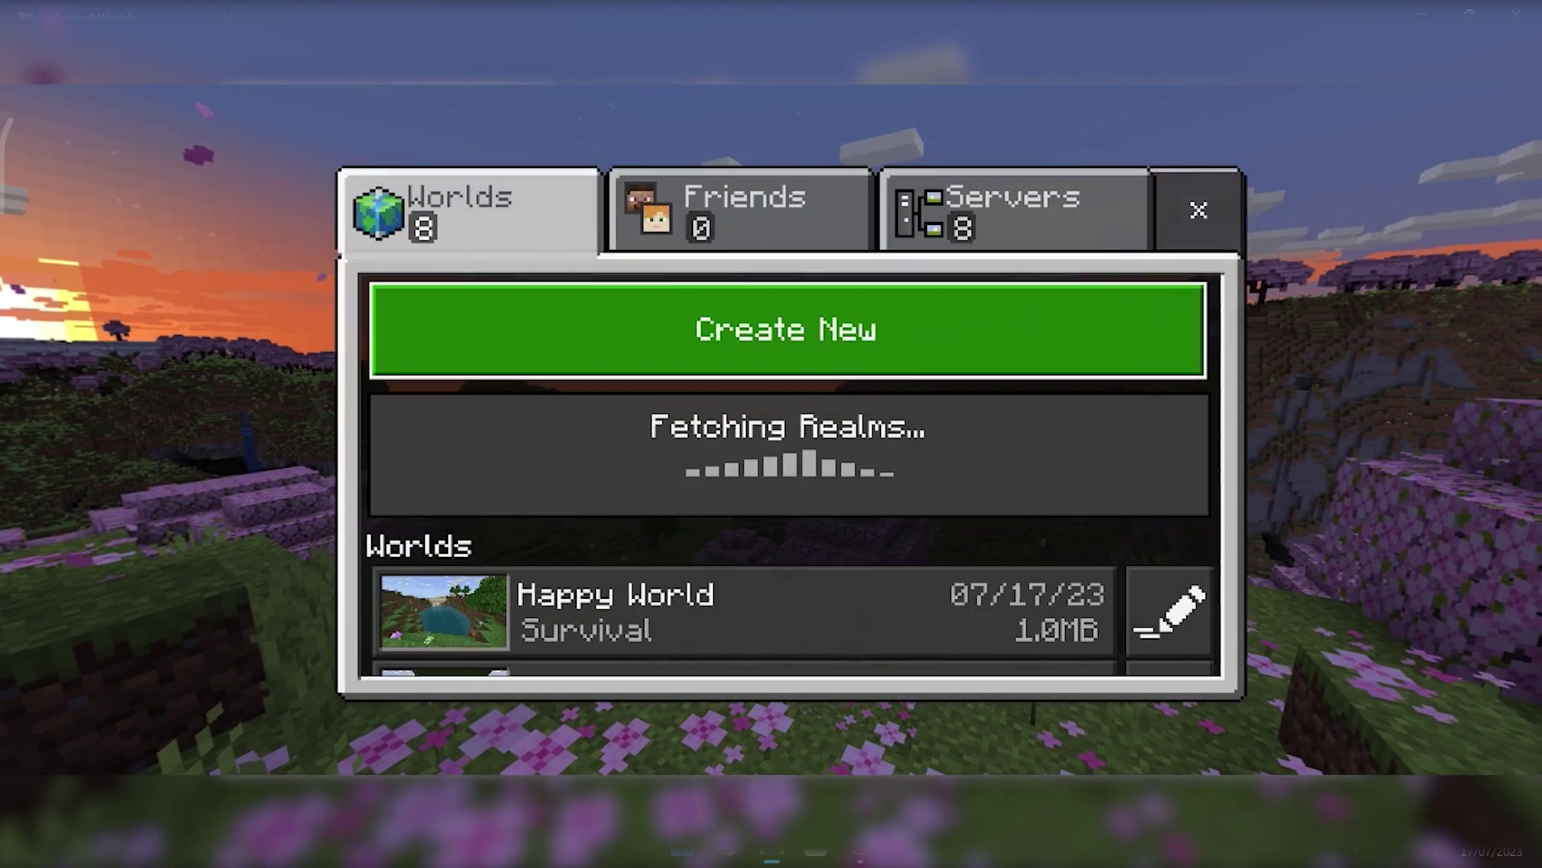
- Select Happy World in the worlds list and load it
{"action": "scroll", "coordinate": [767, 482], "scroll_direction": "down", "scroll_amount": 2}
{"action": "scroll", "coordinate": [767, 482], "scroll_direction": "up", "scroll_amount": 2}
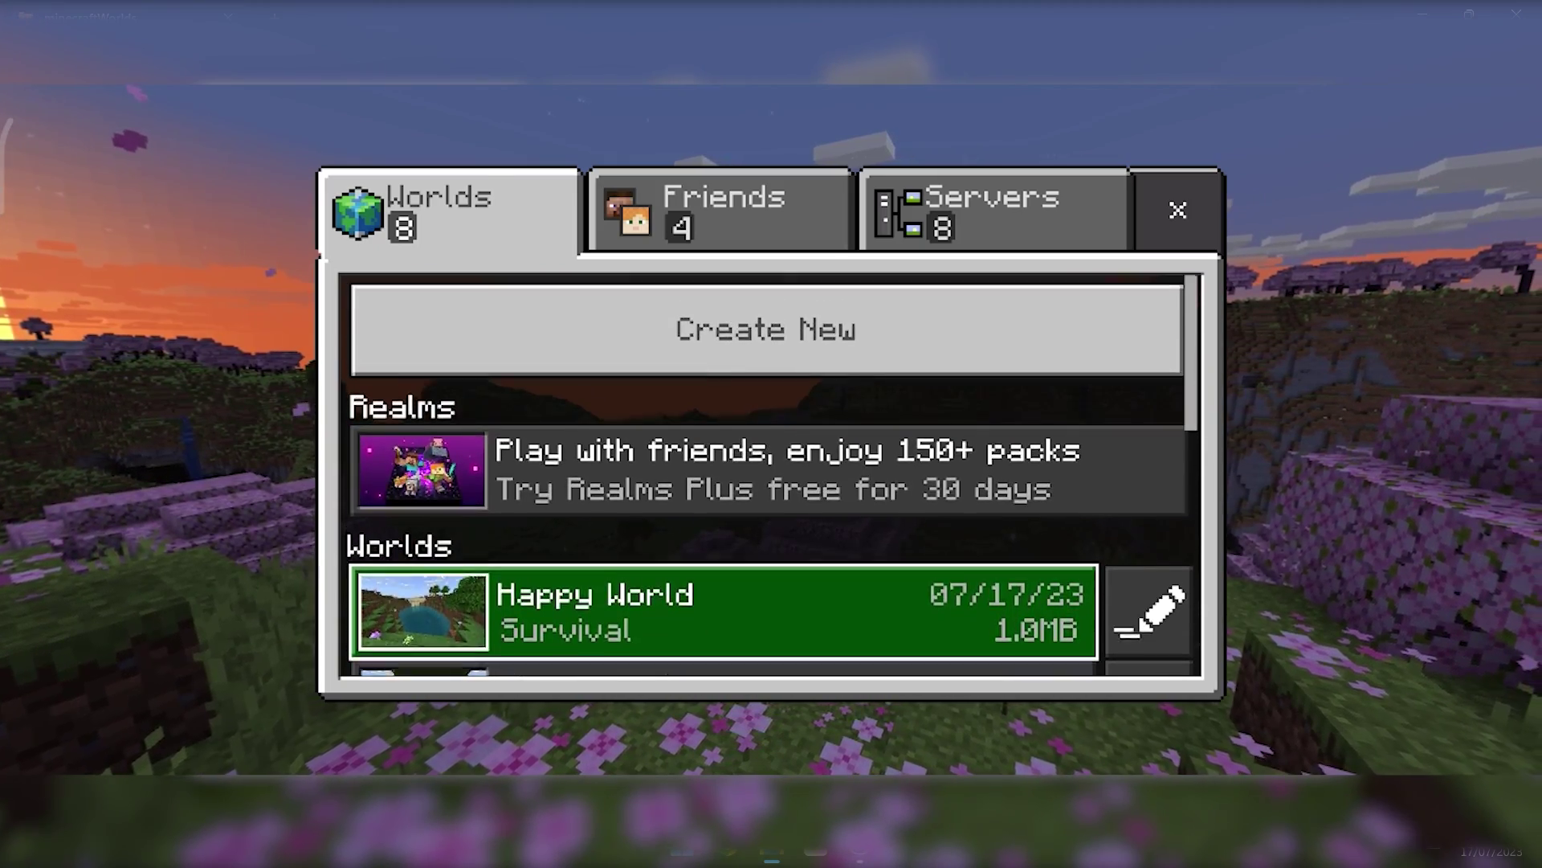
{"action": "key", "text": "Return"}
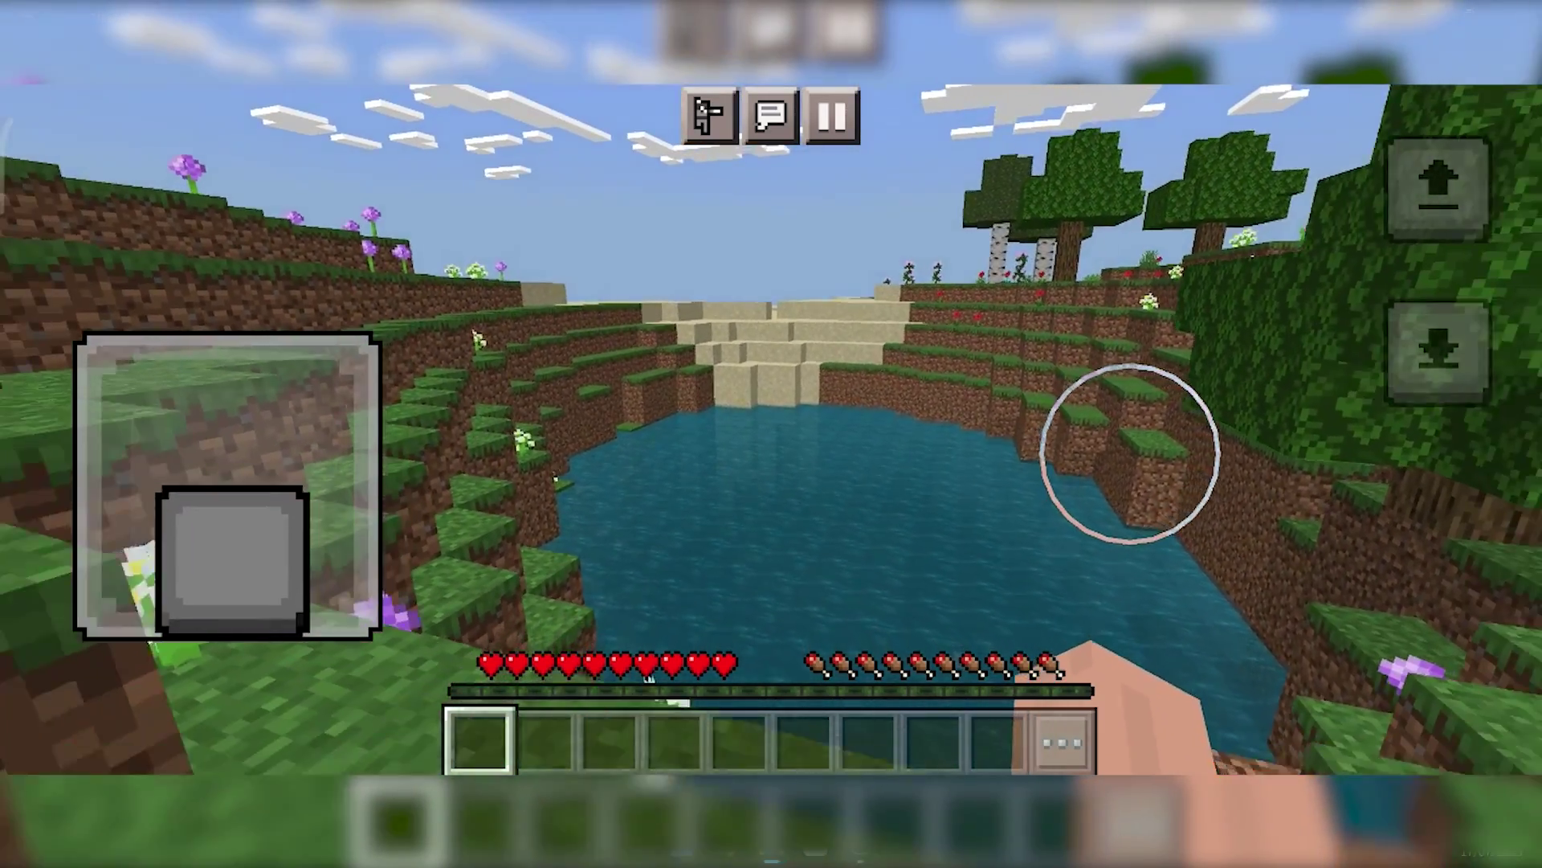
- Walk forward beside the pond while looking down and around it
{"action": "left_click_drag", "start_coordinate": [1130, 454], "coordinate": [1139, 498]}
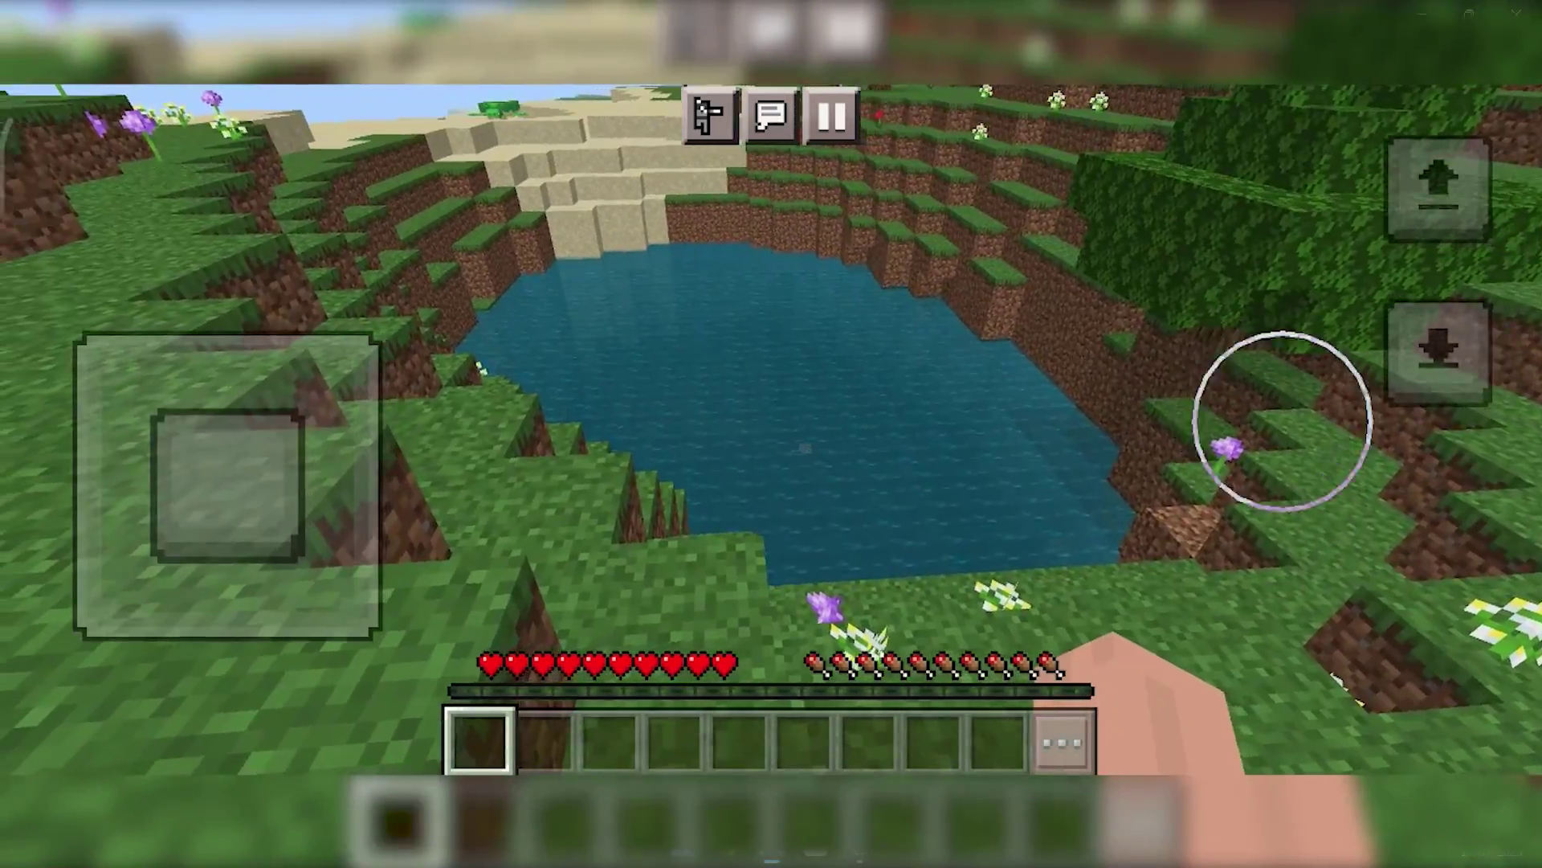
{"action": "left_click_drag", "start_coordinate": [1282, 420], "coordinate": [1412, 396]}
{"action": "left_click_drag", "start_coordinate": [228, 485], "coordinate": [365, 551]}
{"action": "left_click_drag", "start_coordinate": [1411, 396], "coordinate": [1256, 389]}
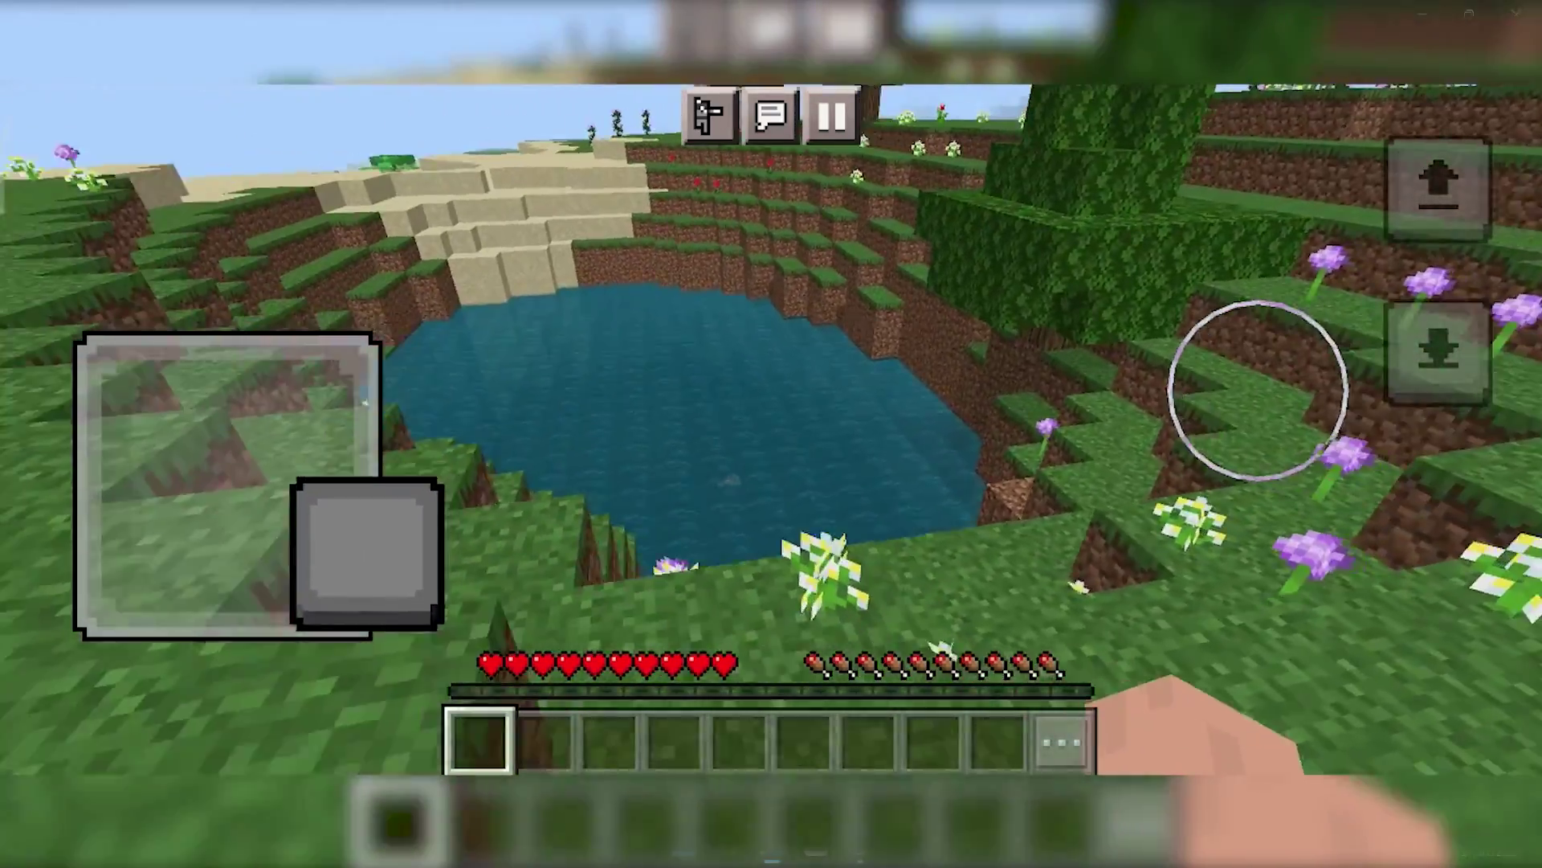
{"action": "left_click_drag", "start_coordinate": [364, 551], "coordinate": [371, 533]}
{"action": "left_click_drag", "start_coordinate": [1256, 389], "coordinate": [1198, 372]}
{"action": "left_click_drag", "start_coordinate": [372, 534], "coordinate": [376, 528]}
{"action": "left_click_drag", "start_coordinate": [1198, 372], "coordinate": [1173, 392]}
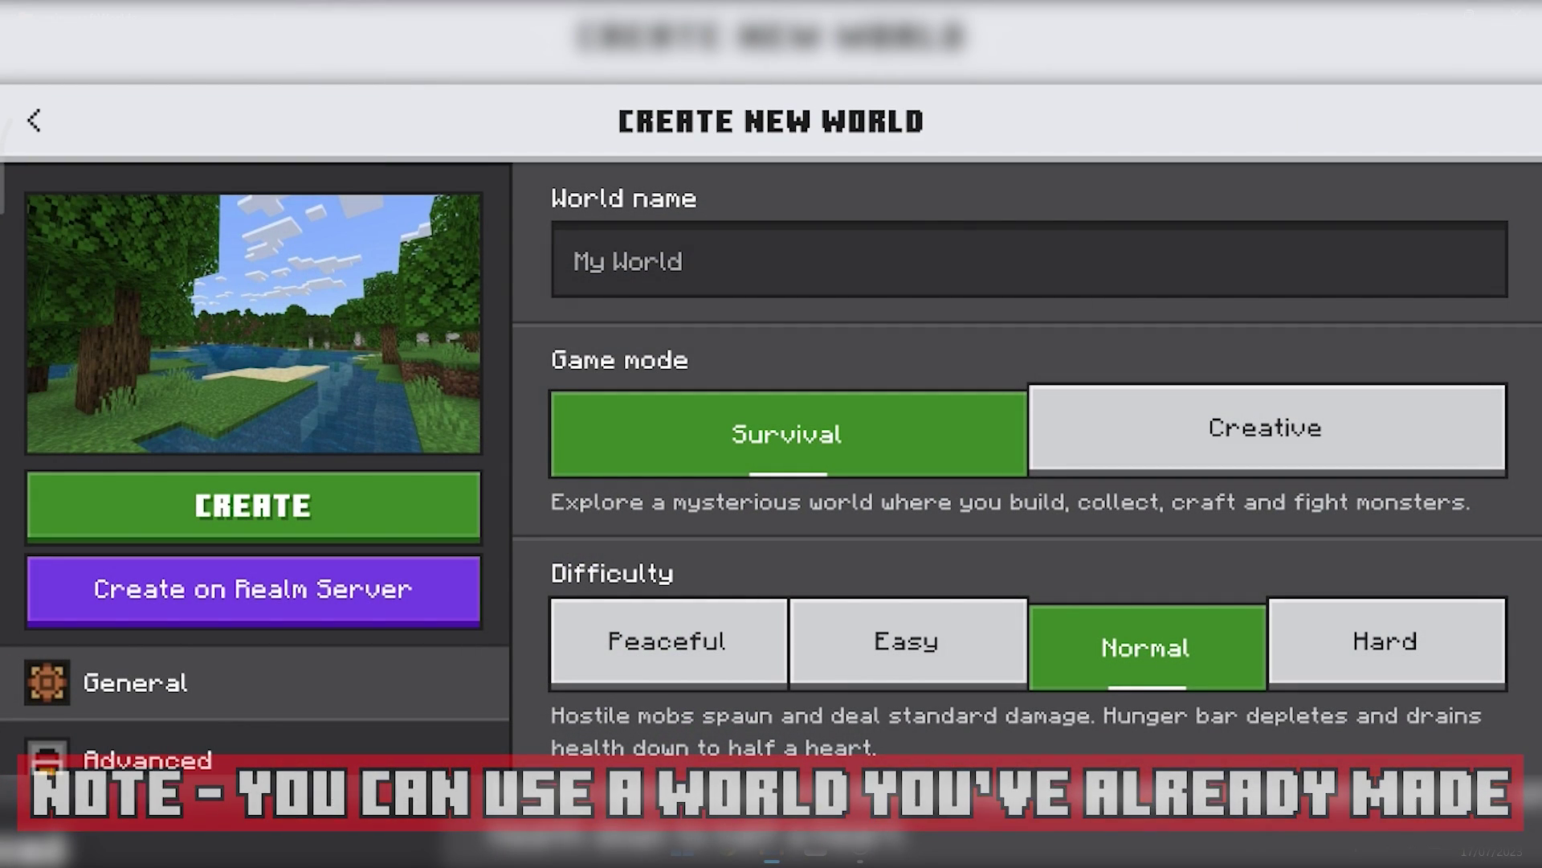
- Create the survival world 'Epic Gamer Land', then Save & Quit to the worlds list
{"action": "left_click", "coordinate": [573, 262]}
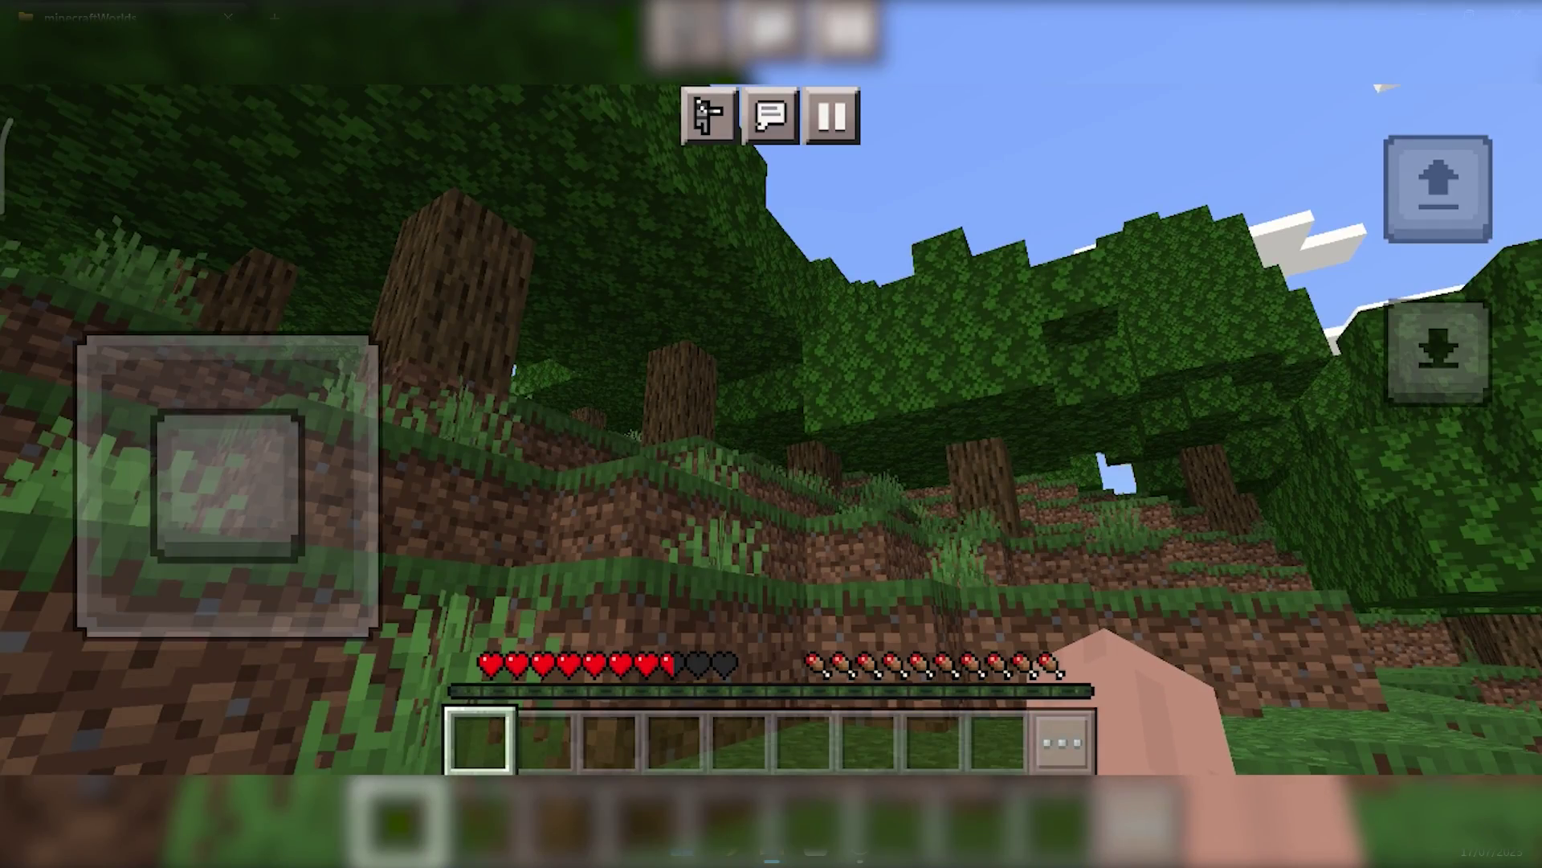
{"action": "key", "text": "Escape"}
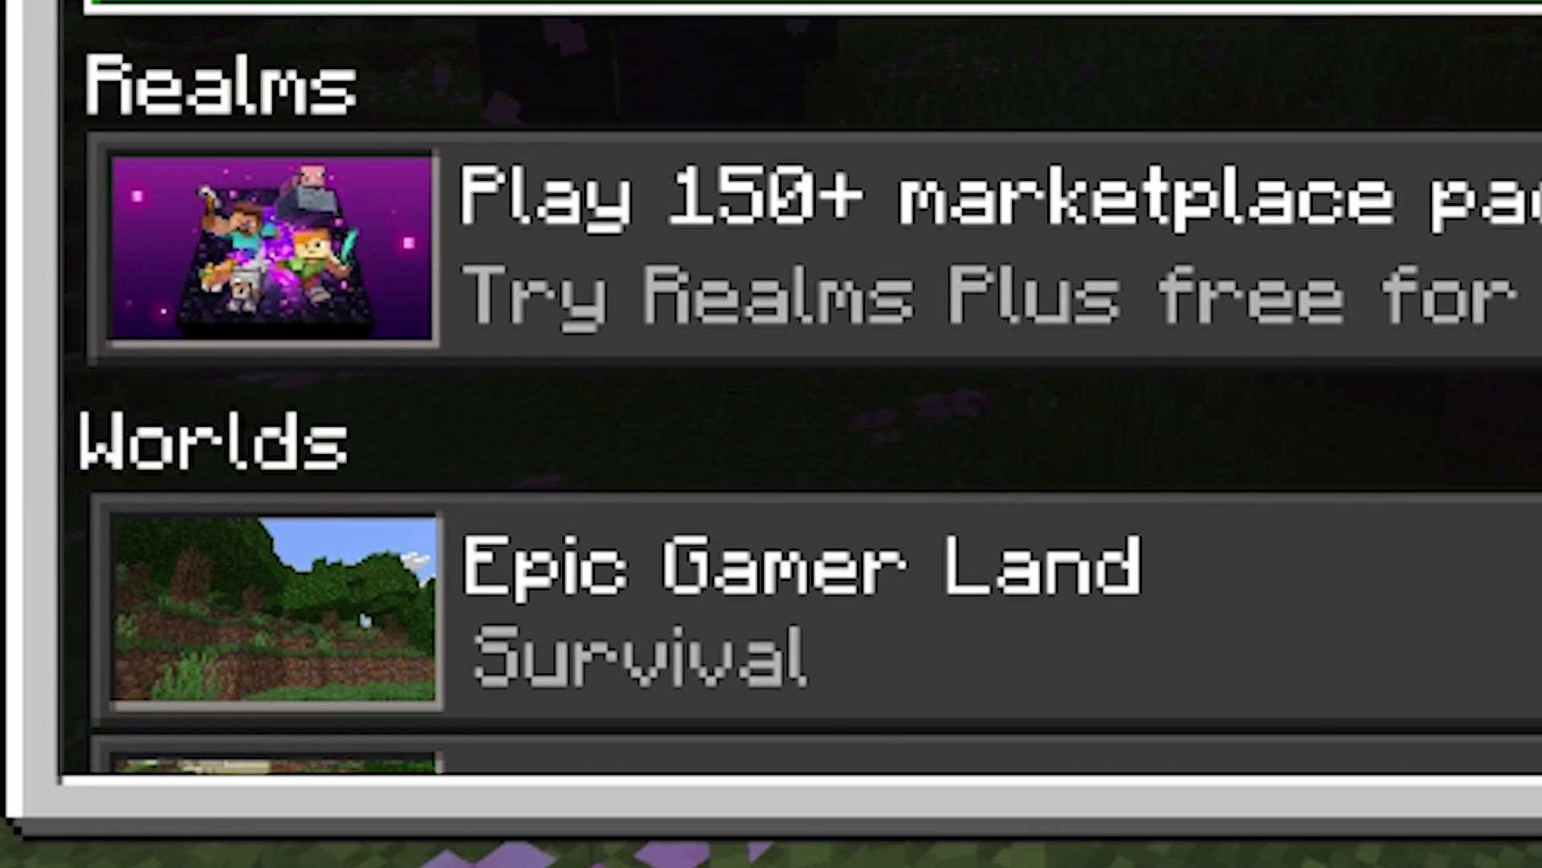
{"action": "key", "text": "Down"}
{"action": "key", "text": "Down"}
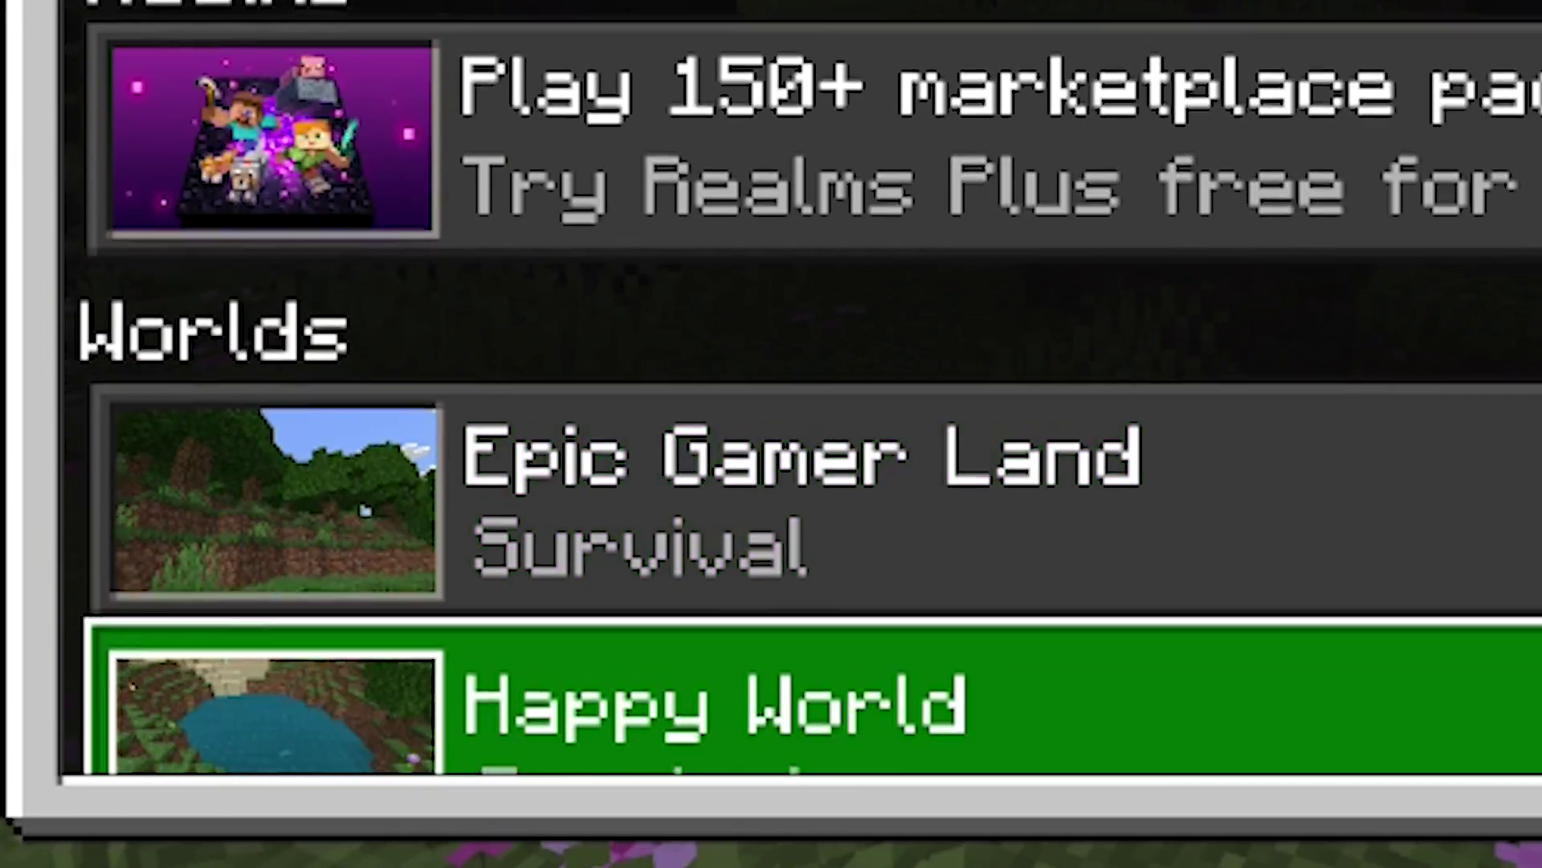
{"action": "scroll", "coordinate": [772, 470], "scroll_direction": "down", "scroll_amount": 2}
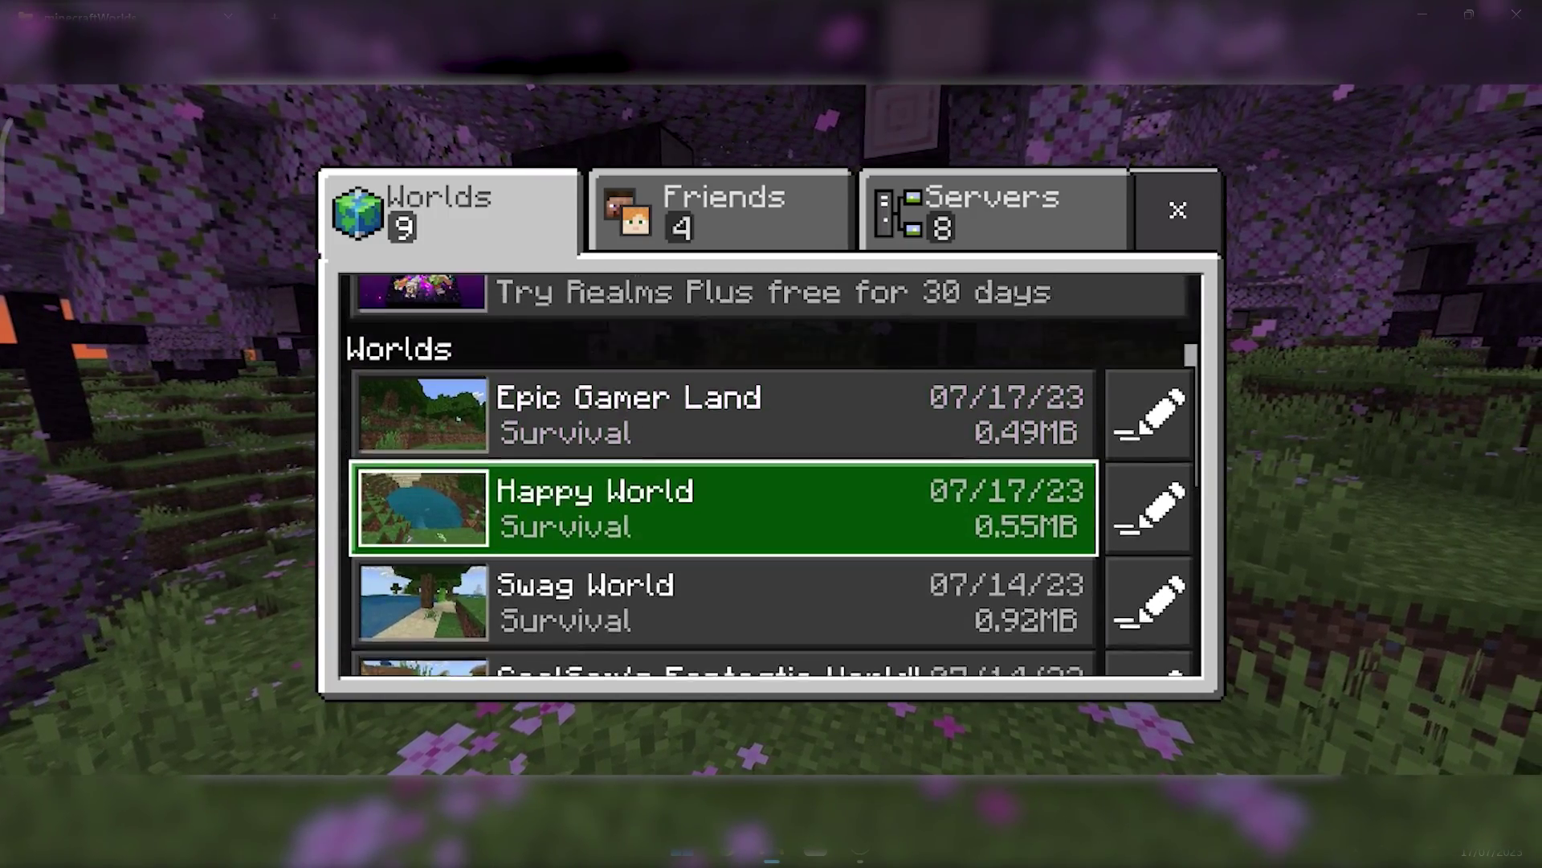
{"action": "scroll", "coordinate": [771, 470], "scroll_direction": "up", "scroll_amount": 2}
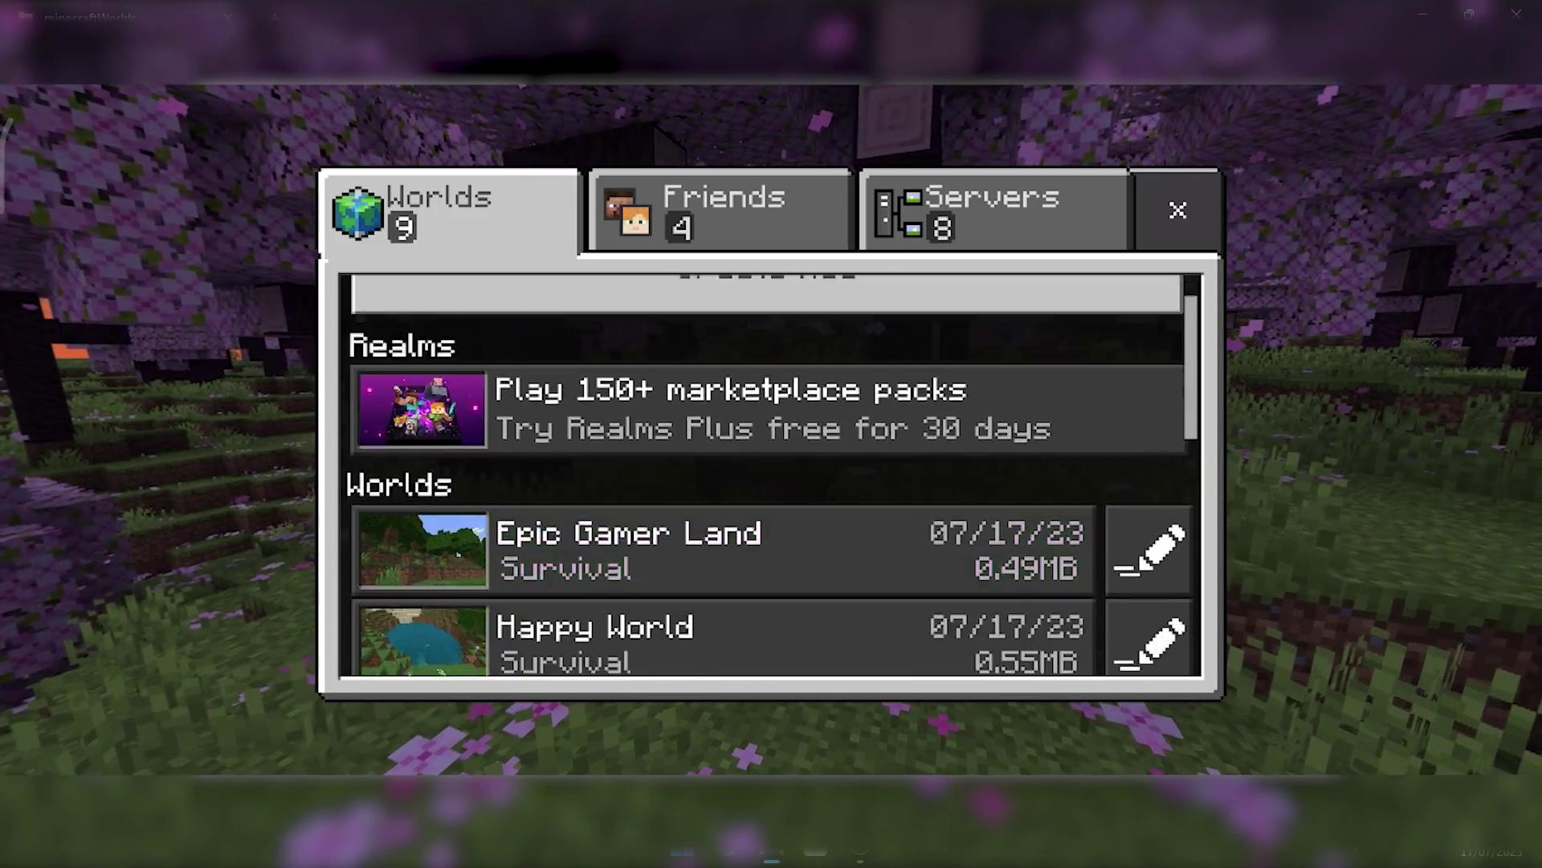
{"action": "scroll", "coordinate": [771, 474], "scroll_direction": "down", "scroll_amount": 8}
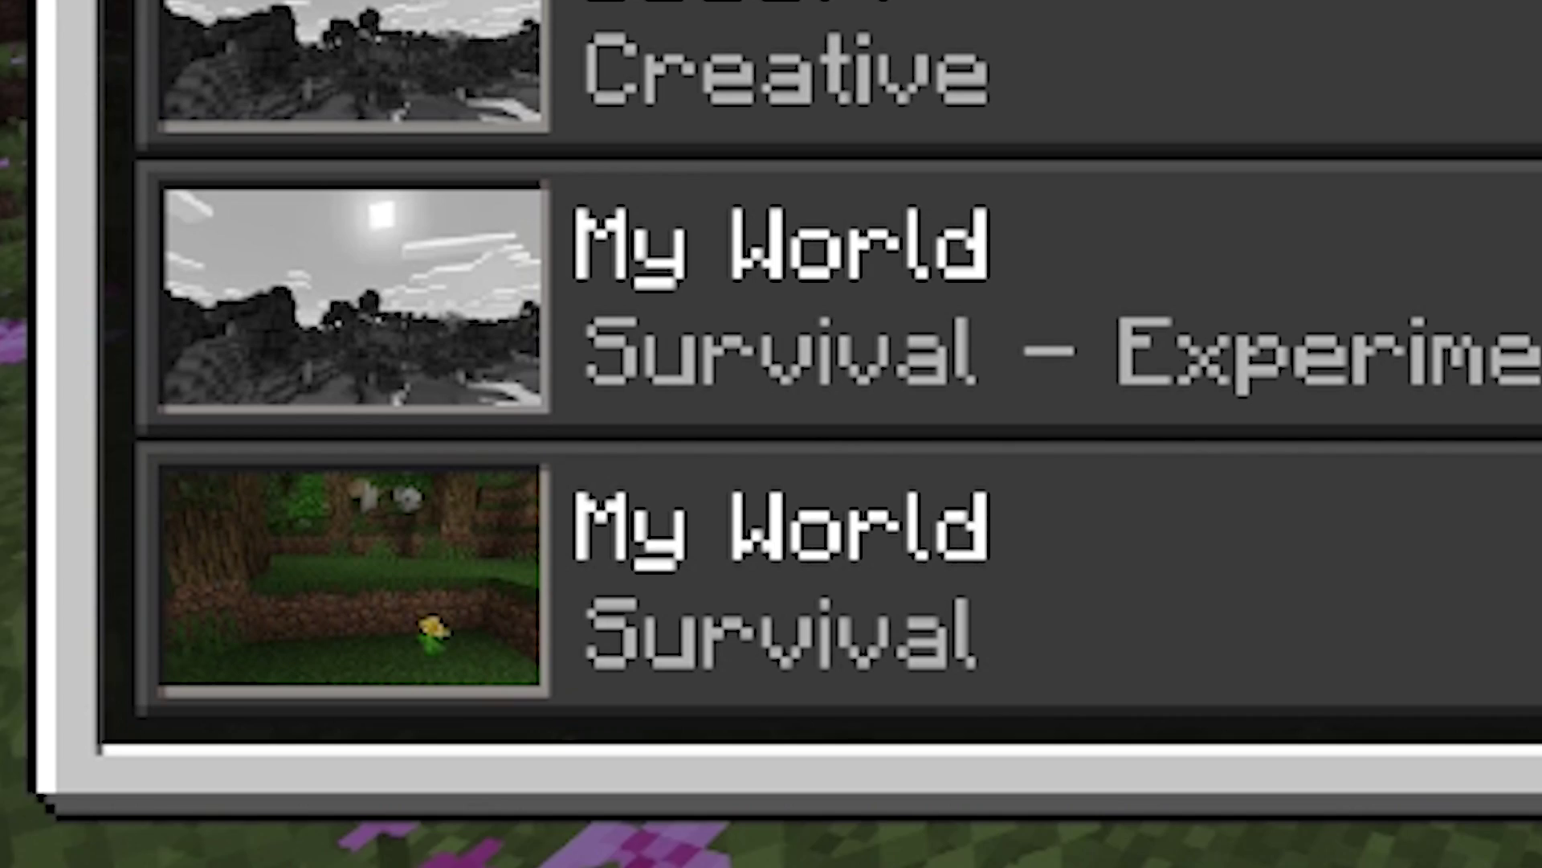
{"action": "scroll", "coordinate": [771, 474], "scroll_direction": "up", "scroll_amount": 8}
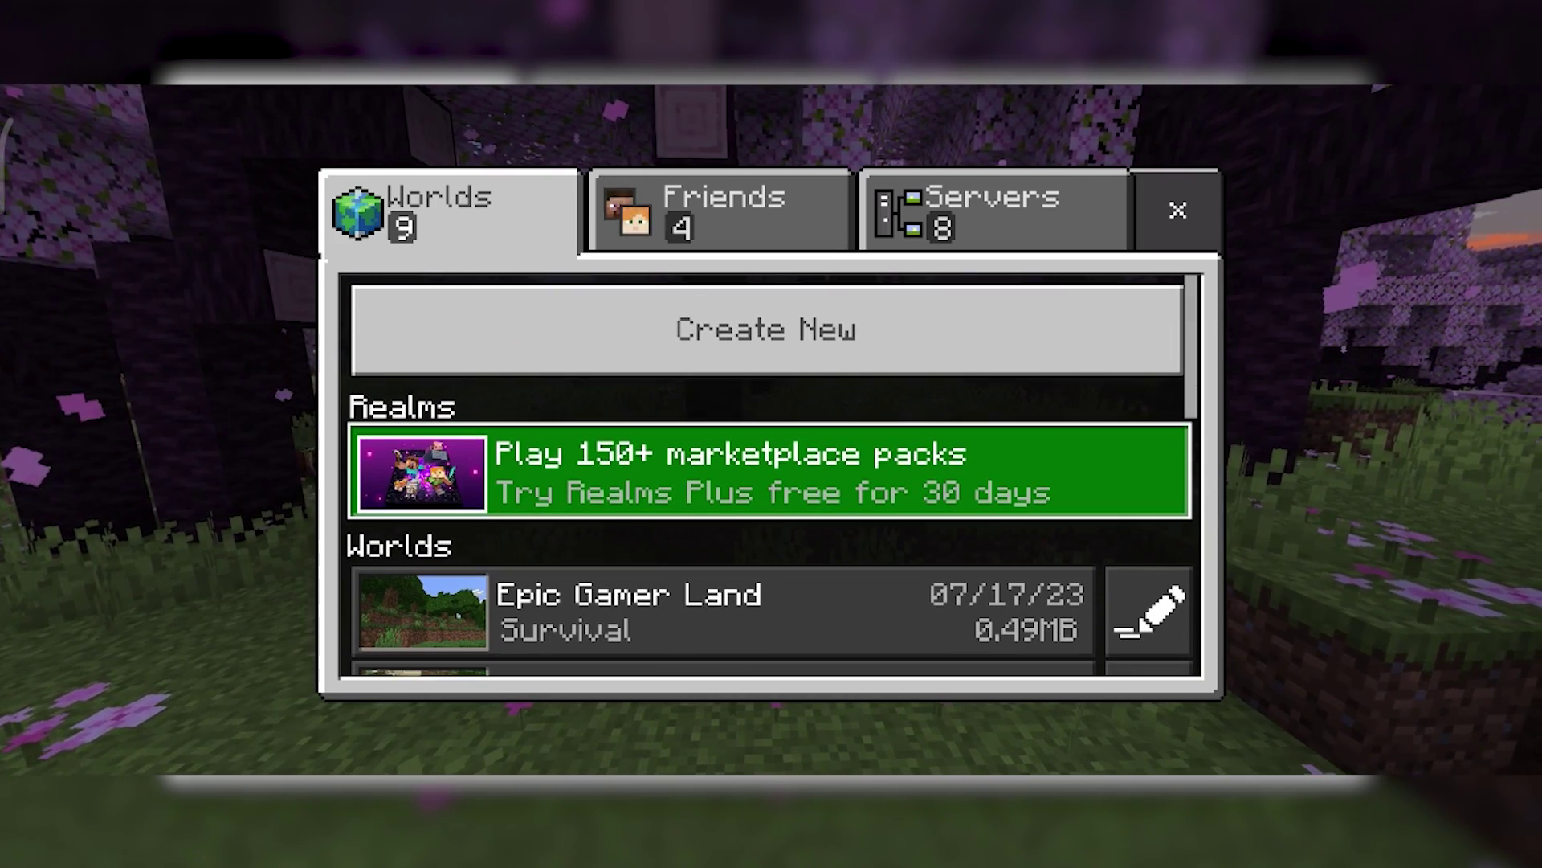